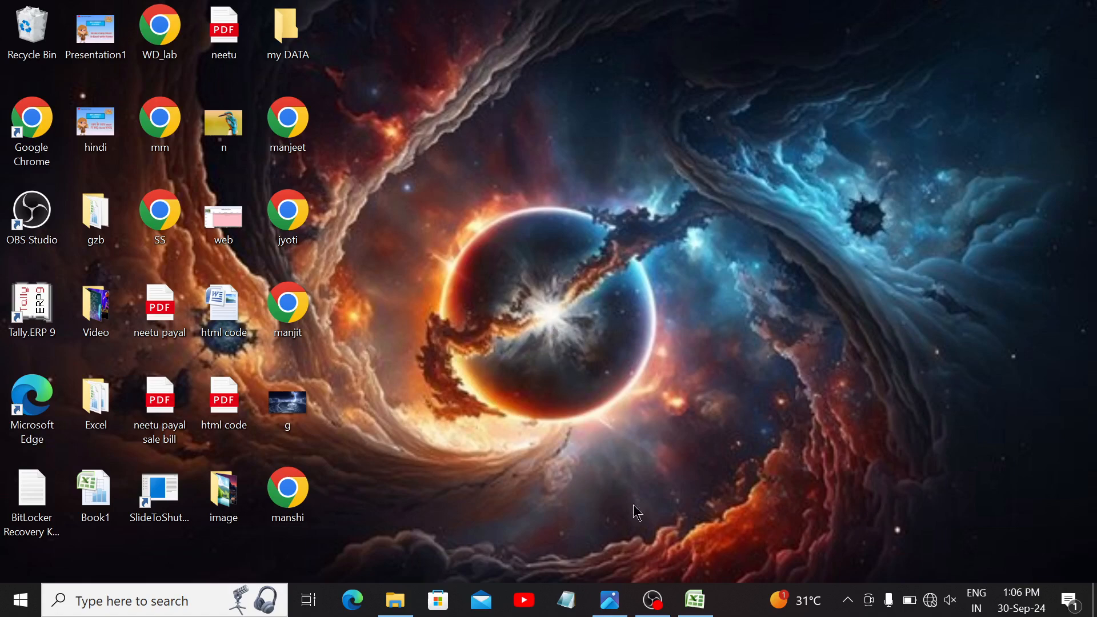
Step: Switch to the Book1 workbook in Excel and select the s no 4 record across B7:K7
{"action": "left_click", "coordinate": [695, 600]}
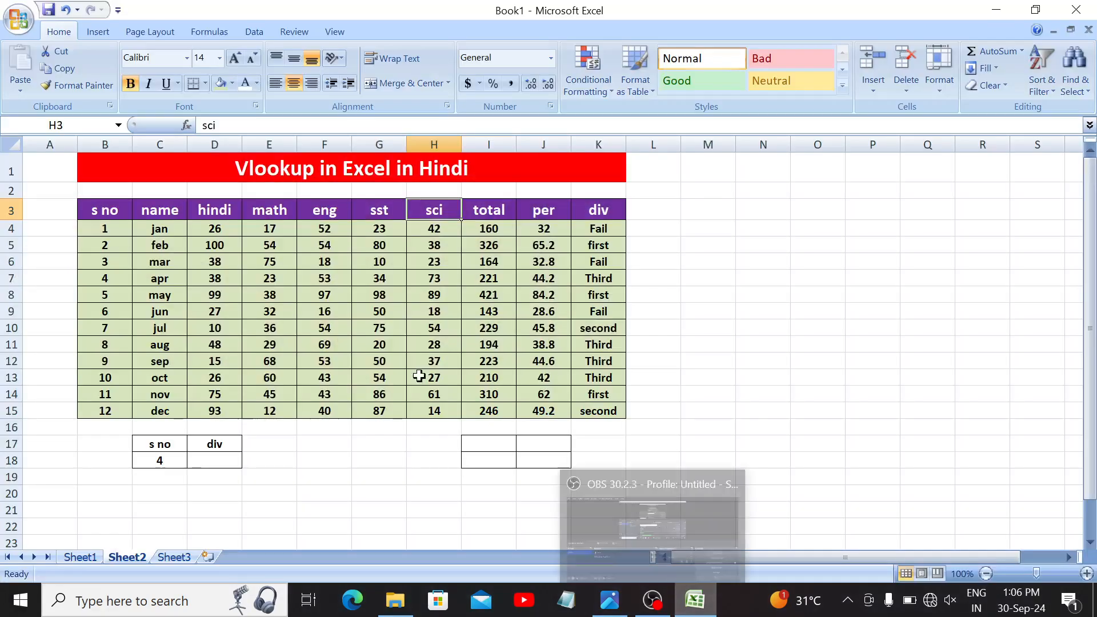
{"action": "left_click", "coordinate": [266, 311]}
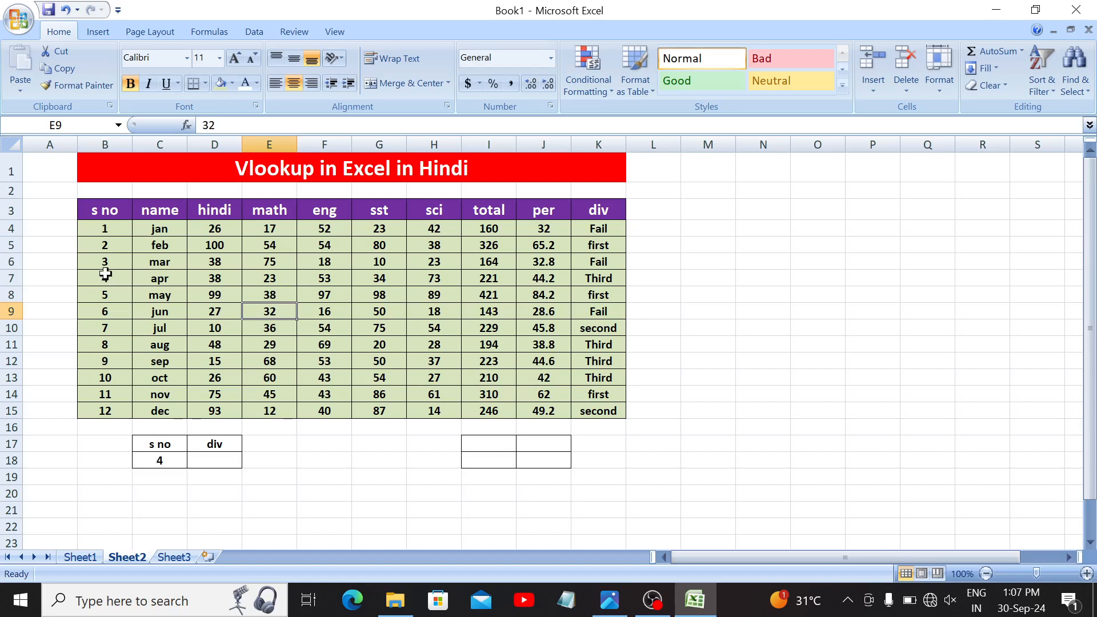
{"action": "left_click_drag", "start_coordinate": [105, 275], "coordinate": [605, 277]}
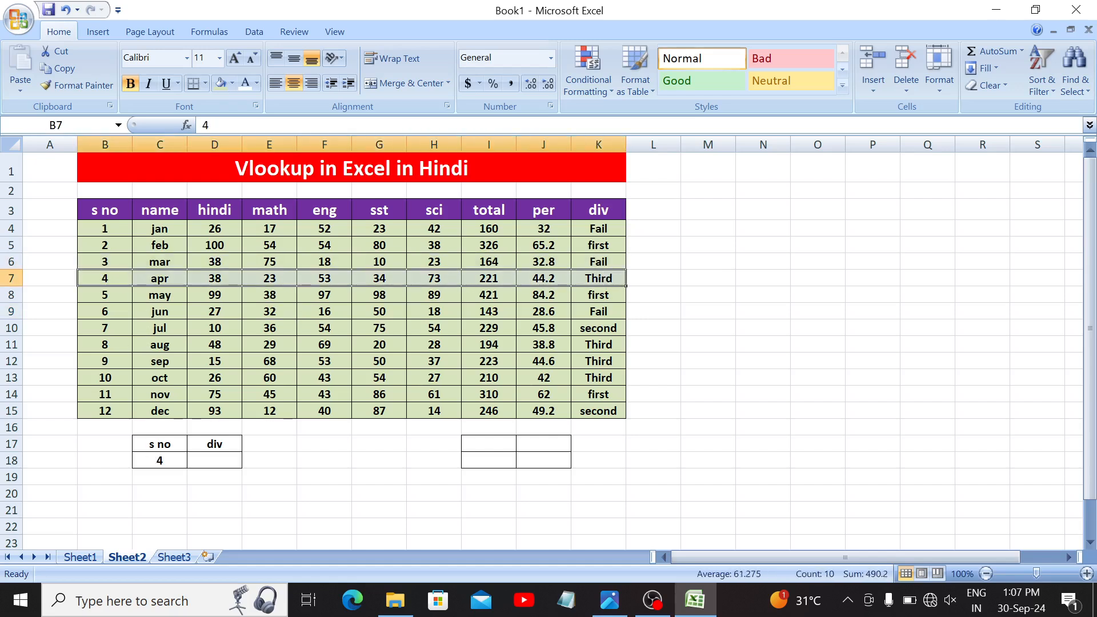
{"action": "left_click", "coordinate": [215, 461]}
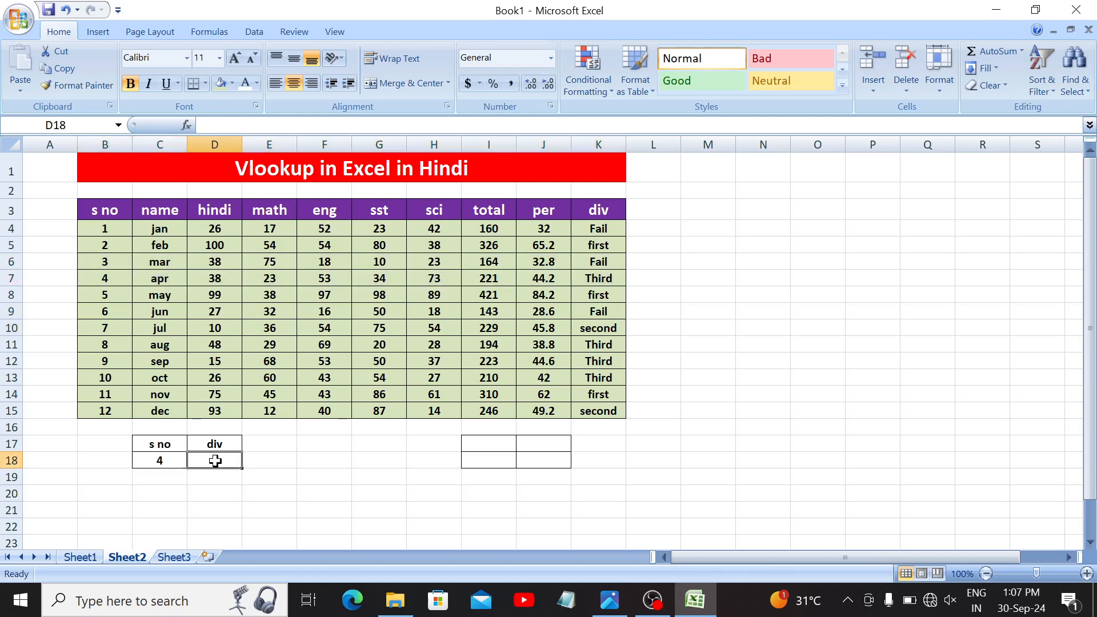
{"action": "type", "text": "=v"}
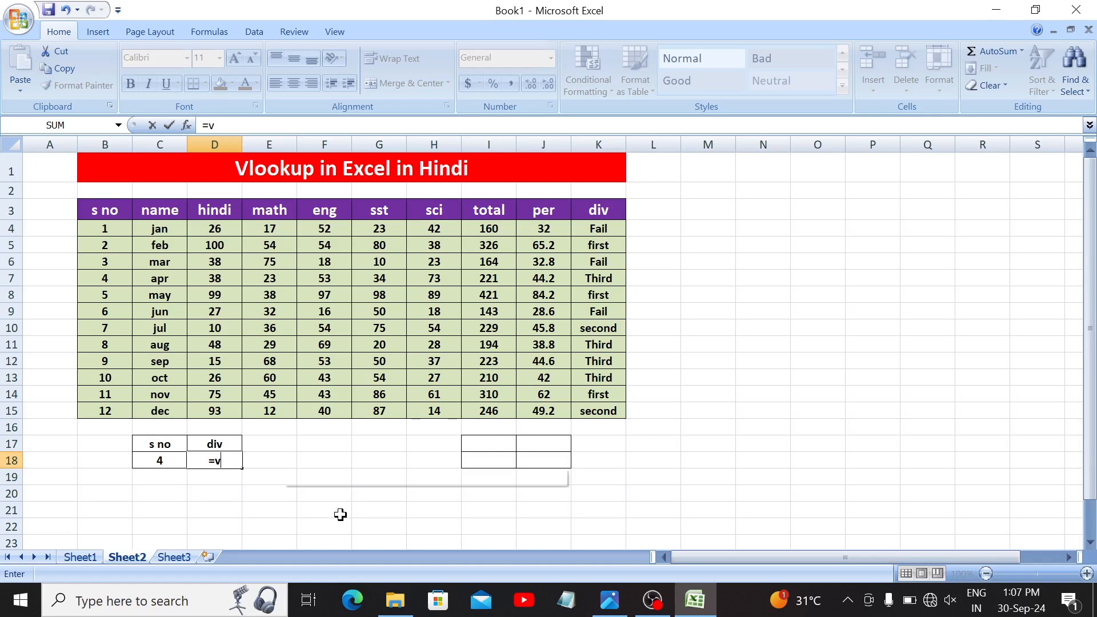
{"action": "type", "text": "l"}
{"action": "key", "text": "Tab"}
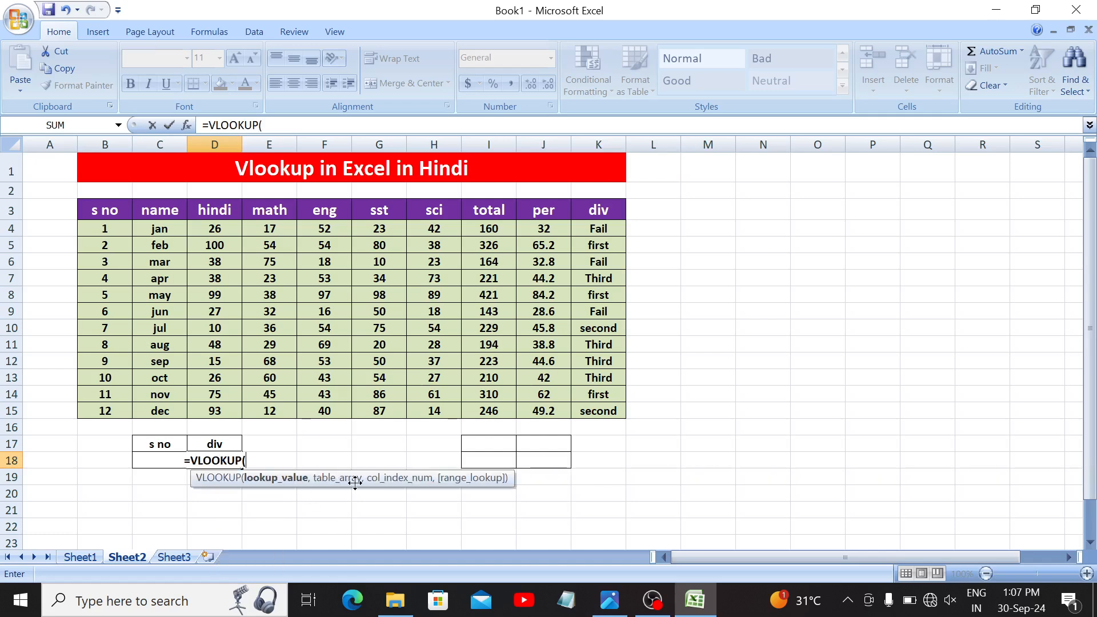
{"action": "key", "text": "BackSpace"}
{"action": "key", "text": "BackSpace"}
{"action": "key", "text": "BackSpace"}
{"action": "key", "text": "BackSpace"}
{"action": "key", "text": "BackSpace"}
{"action": "key", "text": "BackSpace"}
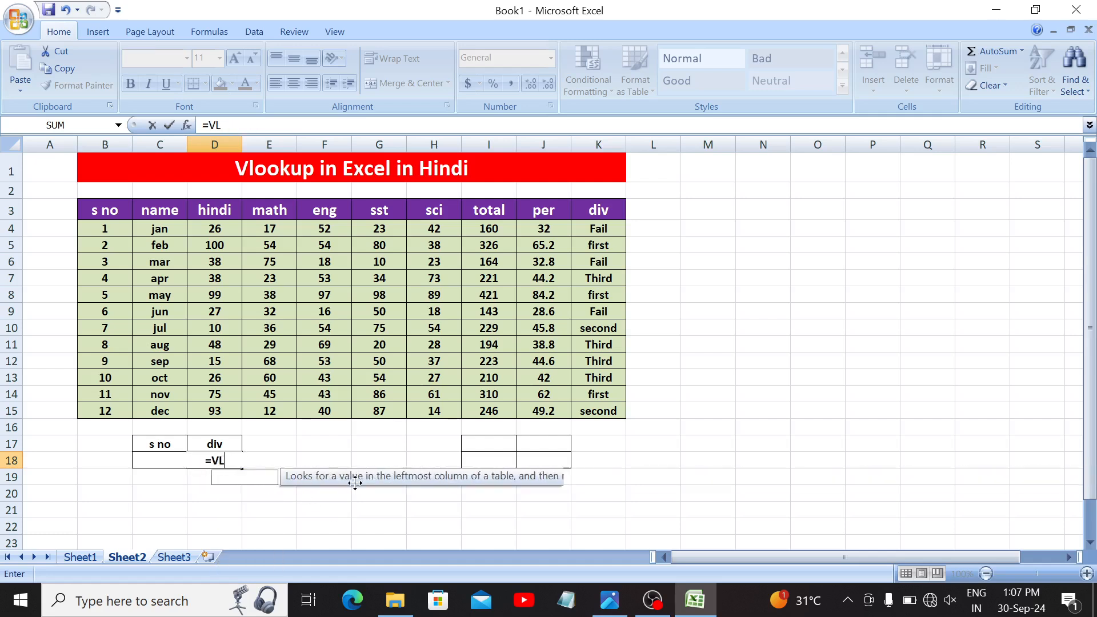
{"action": "key", "text": "Escape"}
Step: Clear all formatting from the s no and div value cells C18:D18
{"action": "key", "text": "Left"}
{"action": "key", "text": "shift+Right"}
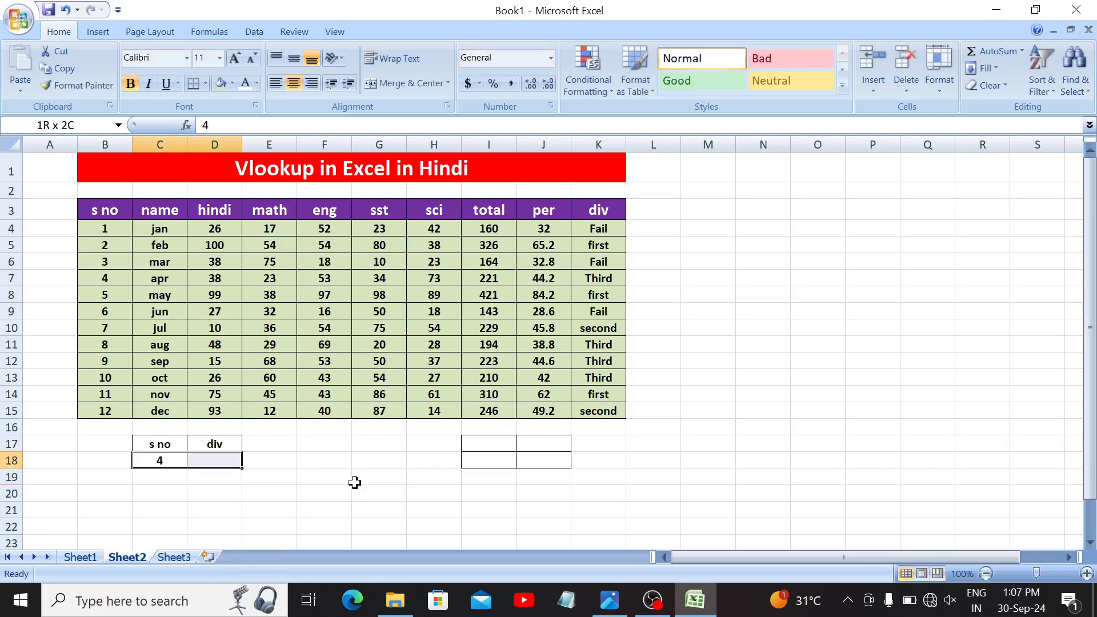
{"action": "key", "text": "alt+h"}
{"action": "key", "text": "e"}
{"action": "key", "text": "f"}
{"action": "key", "text": "Right"}
{"action": "key", "text": "Left"}
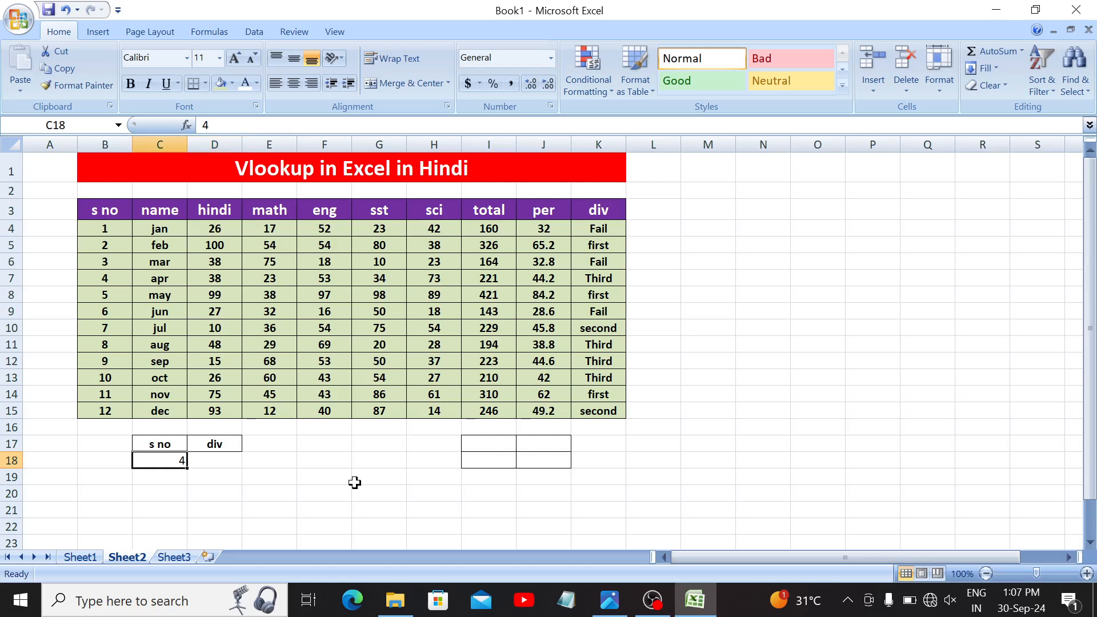
{"action": "key", "text": "shift+Right"}
{"action": "key", "text": "alt+n"}
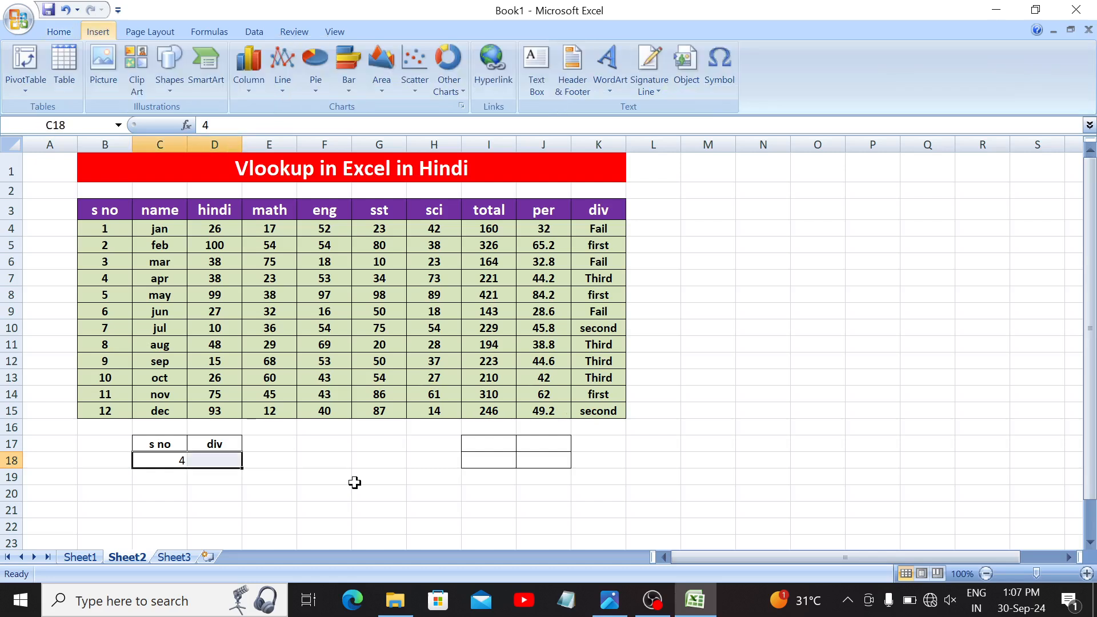
Step: Enter =VLOOKUP(C18,B3:K15,10,0) in D18 to look up the division for the s no
{"action": "left_click", "coordinate": [213, 460]}
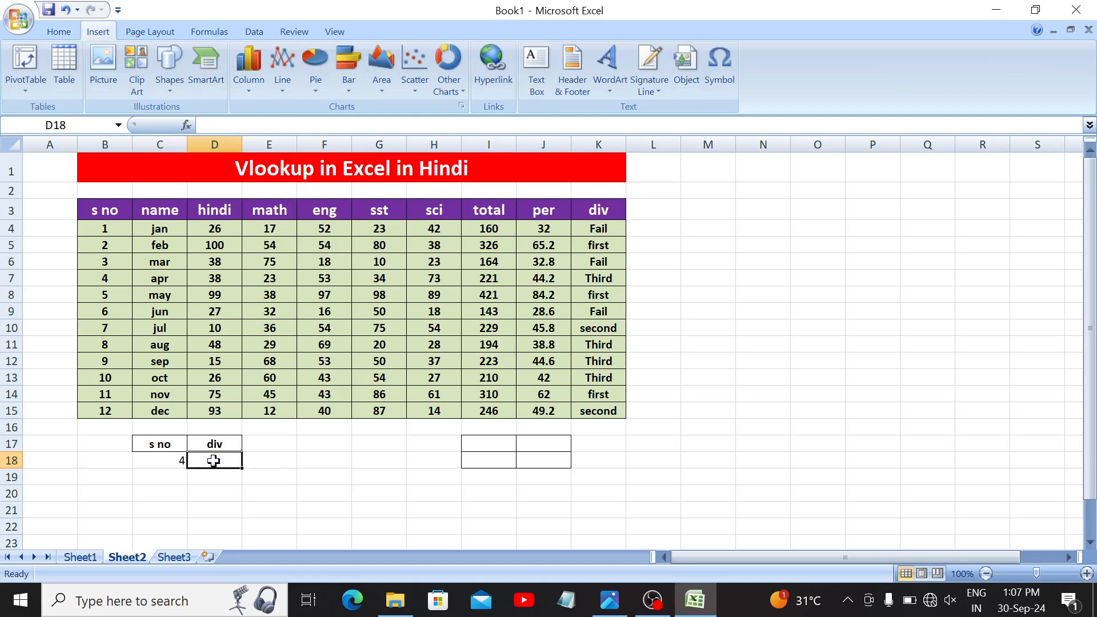
{"action": "type", "text": "=vl"}
{"action": "key", "text": "Tab"}
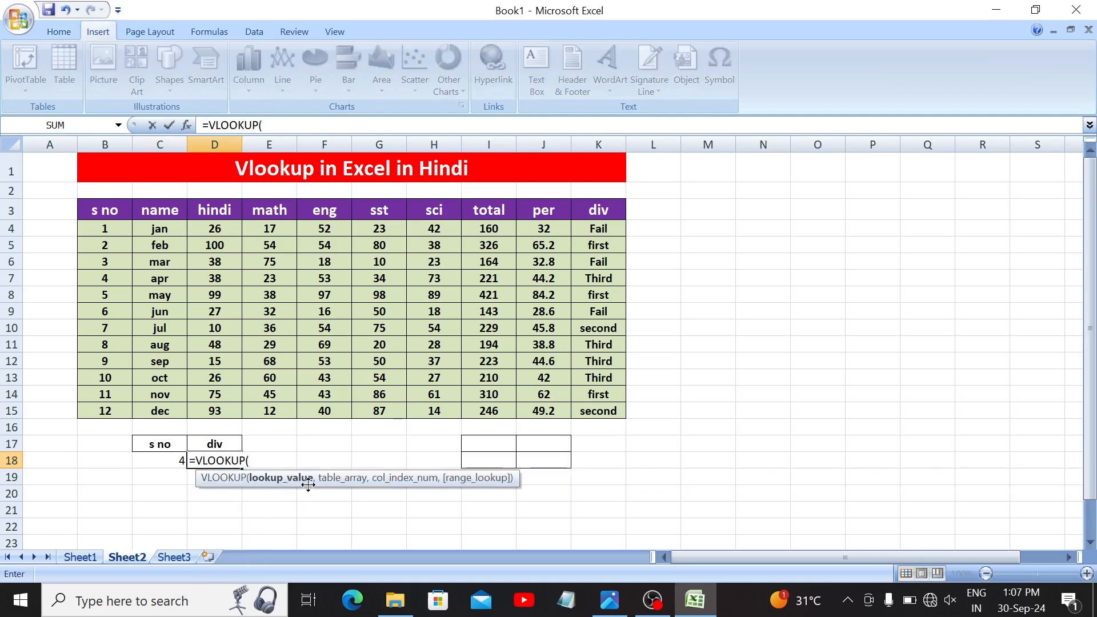
{"action": "left_click", "coordinate": [151, 460]}
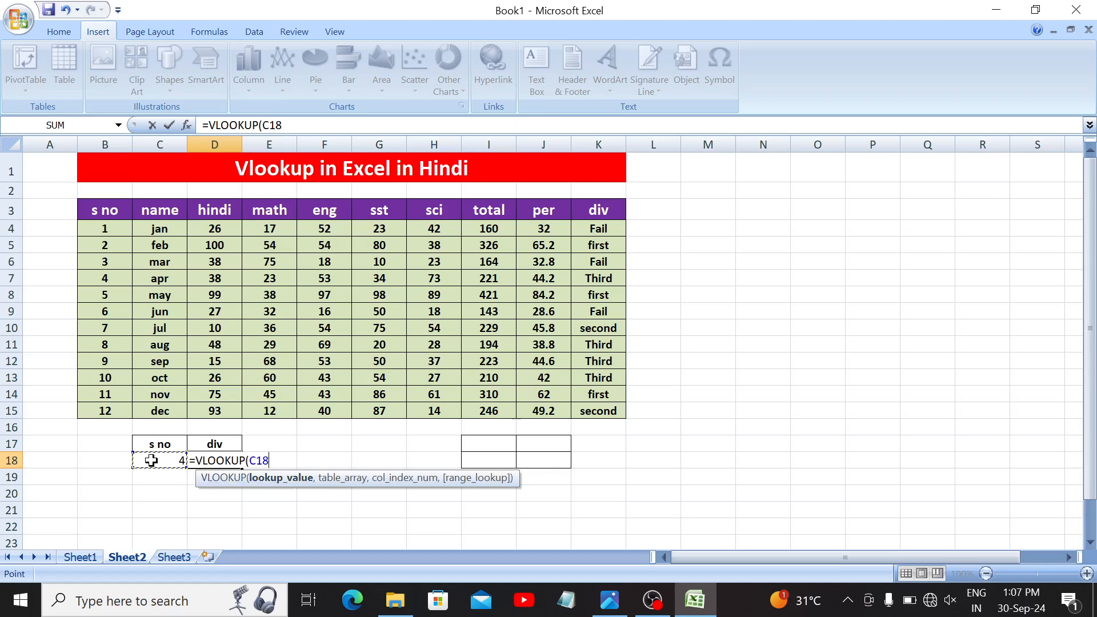
{"action": "type", "text": ","}
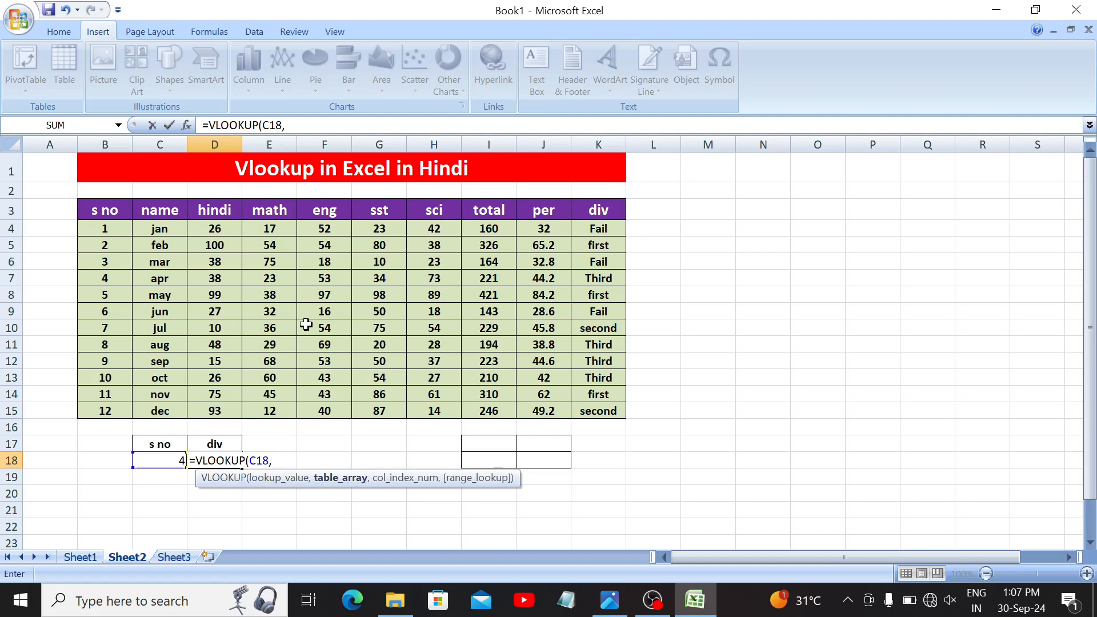
{"action": "left_click_drag", "start_coordinate": [106, 210], "coordinate": [593, 414]}
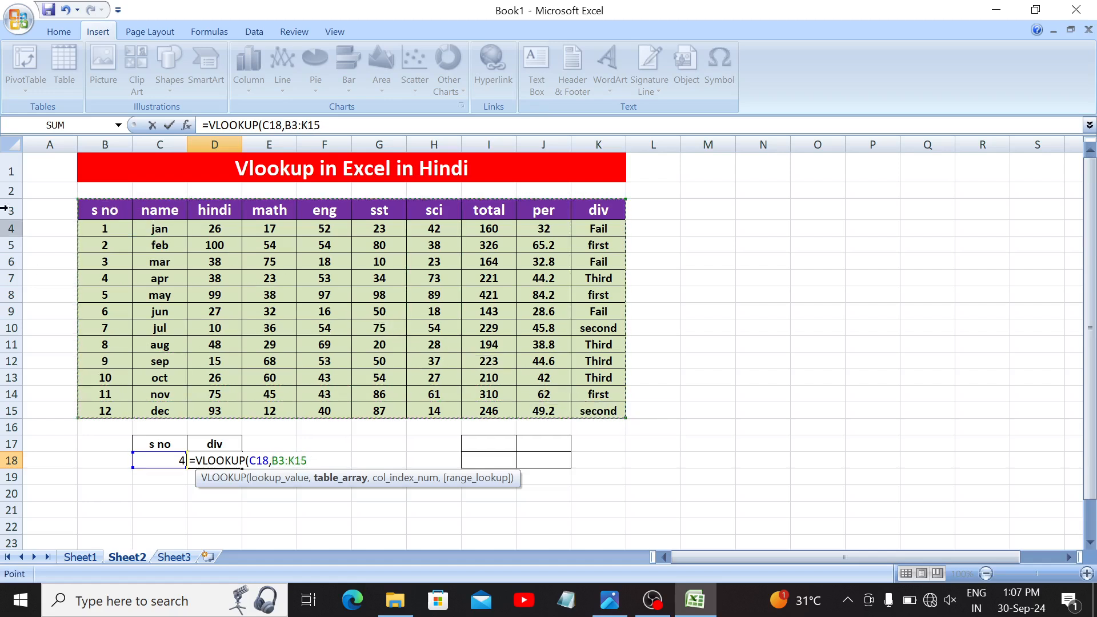
{"action": "type", "text": ","}
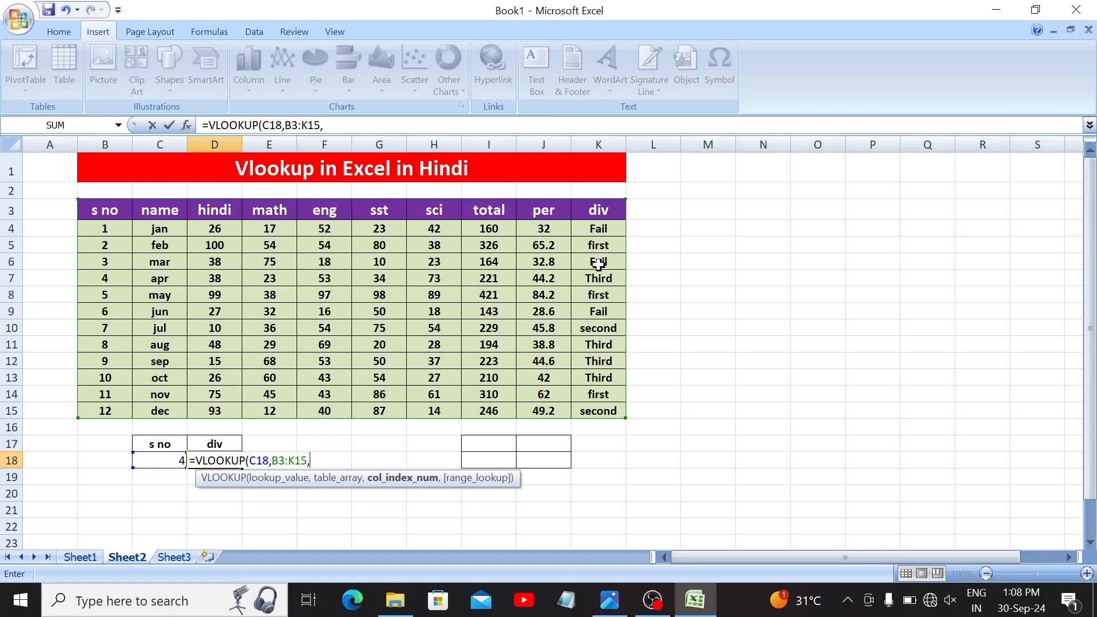
{"action": "type", "text": "10,0"}
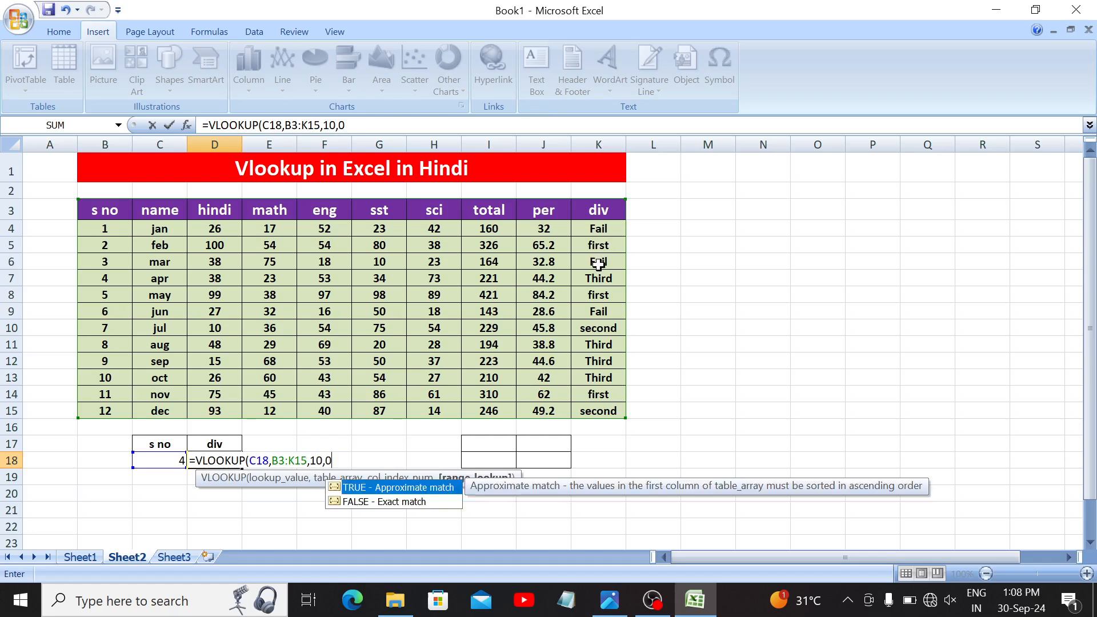
{"action": "key", "text": "BackSpace"}
{"action": "type", "text": "0)"}
{"action": "key", "text": "Return"}
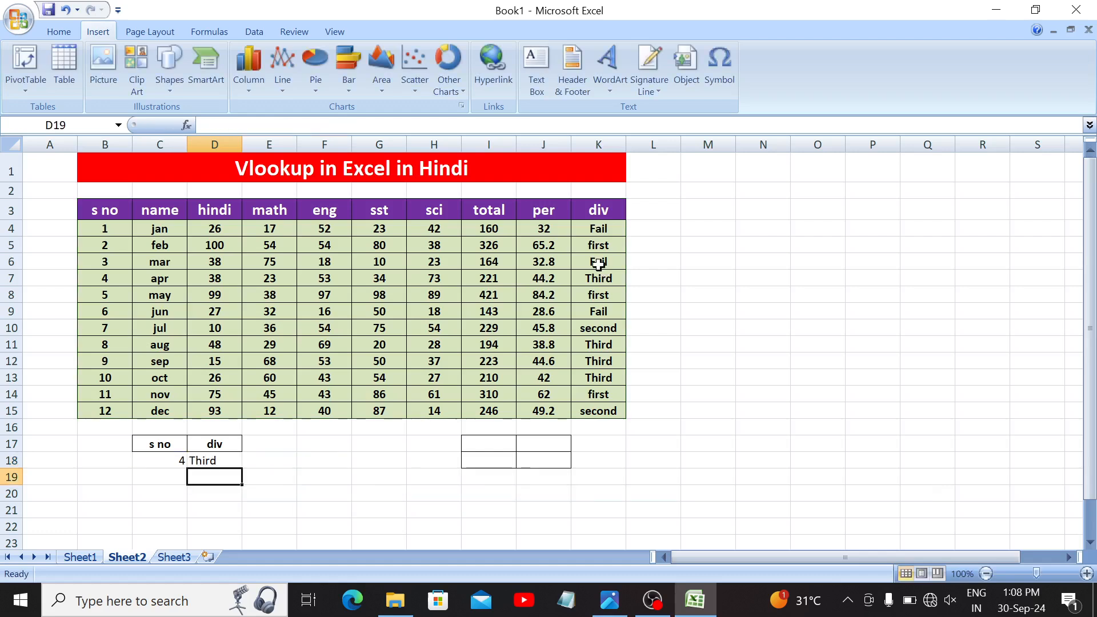
Step: Test the division lookup by entering 8, 11, 9 and finally 5 as the s no in C18
{"action": "key", "text": "Up"}
{"action": "key", "text": "Left"}
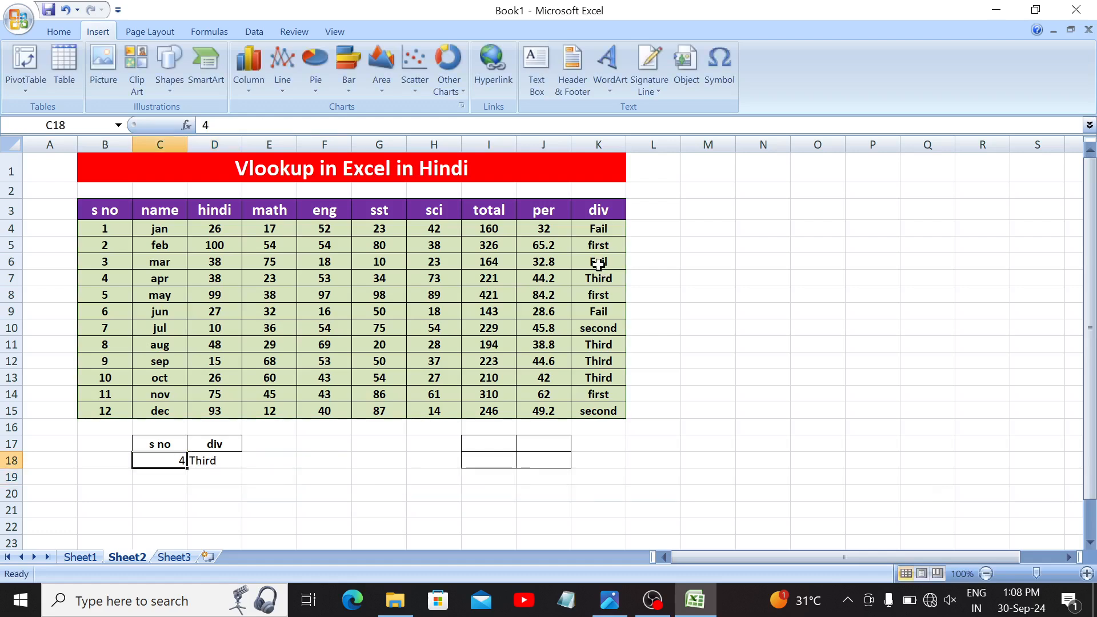
{"action": "type", "text": "8"}
{"action": "key", "text": "Return"}
{"action": "key", "text": "Up"}
{"action": "type", "text": "11"}
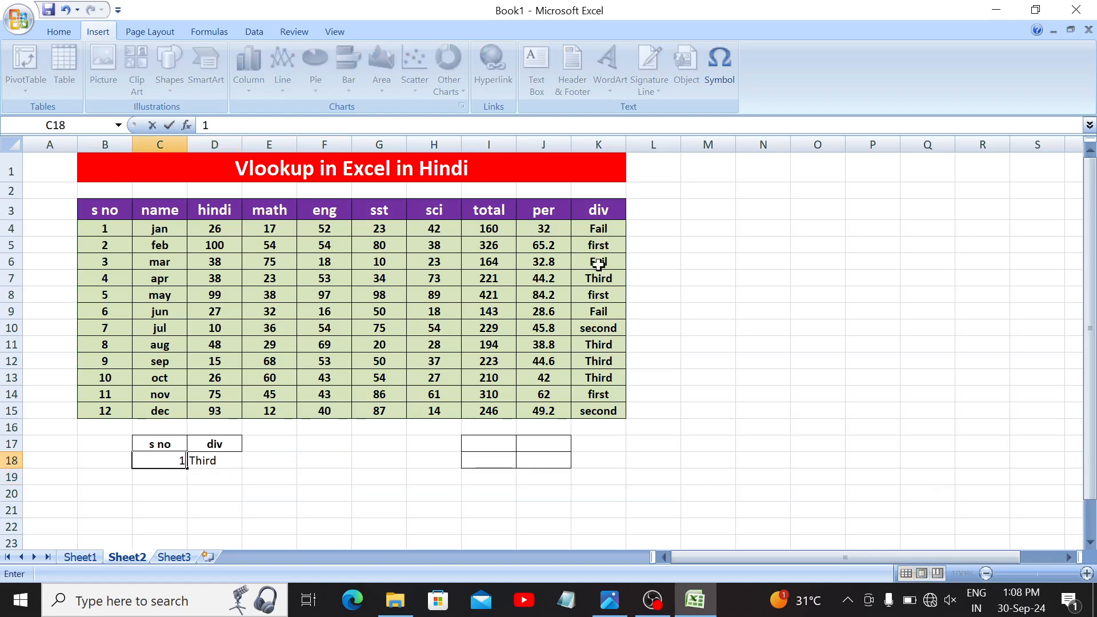
{"action": "key", "text": "Return"}
{"action": "key", "text": "Up"}
{"action": "type", "text": "9"}
{"action": "key", "text": "Return"}
{"action": "key", "text": "Up"}
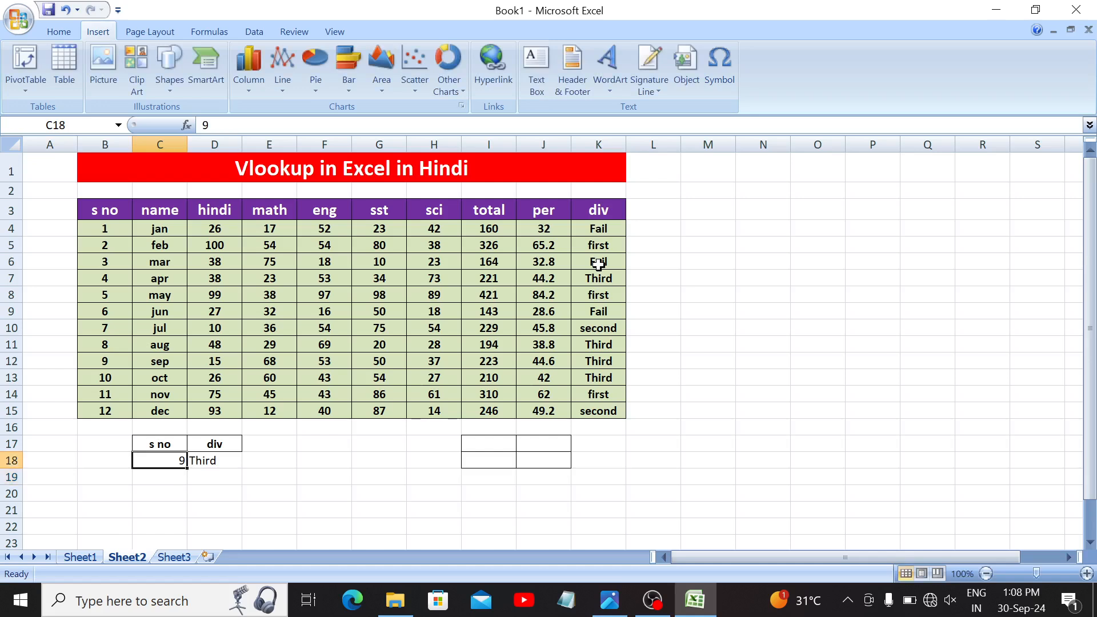
{"action": "type", "text": "5"}
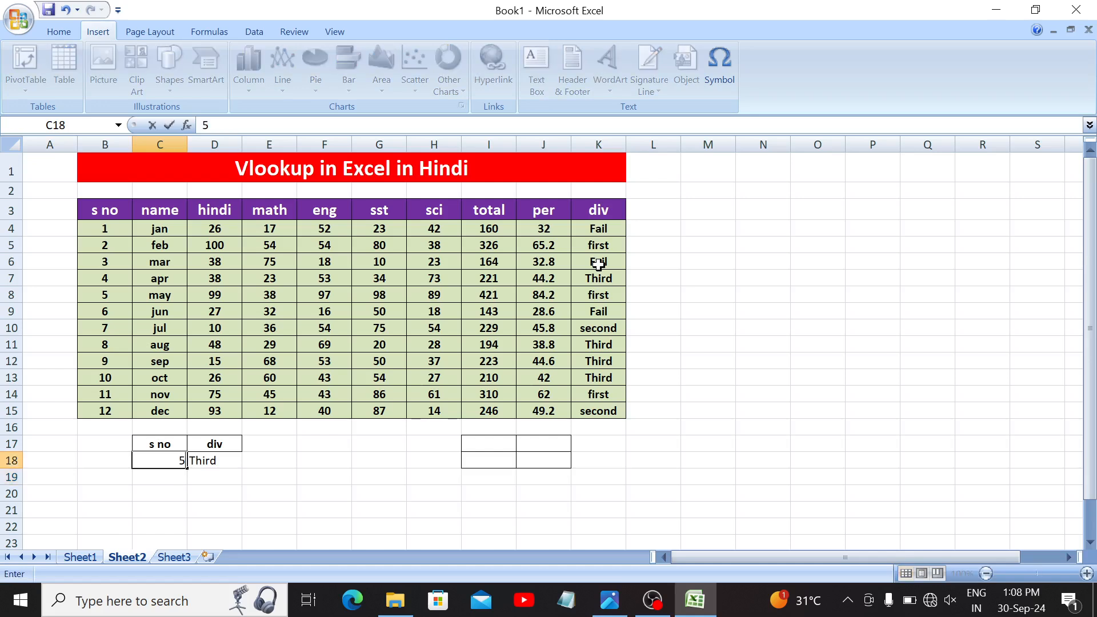
{"action": "key", "text": "Return"}
{"action": "key", "text": "Up"}
{"action": "key", "text": "Right"}
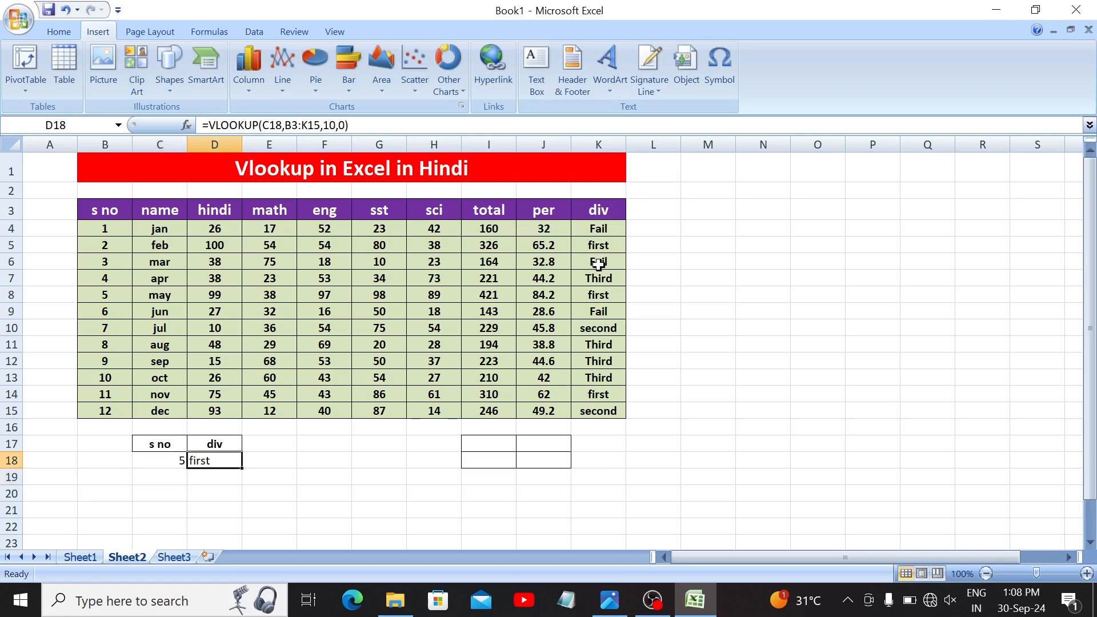
Step: Enter the headings Name in I17 and Total in J17 for a second lookup table
{"action": "key", "text": "Right"}
{"action": "key", "text": "Right"}
{"action": "key", "text": "Up"}
{"action": "key", "text": "Right"}
{"action": "key", "text": "Right"}
{"action": "key", "text": "Right"}
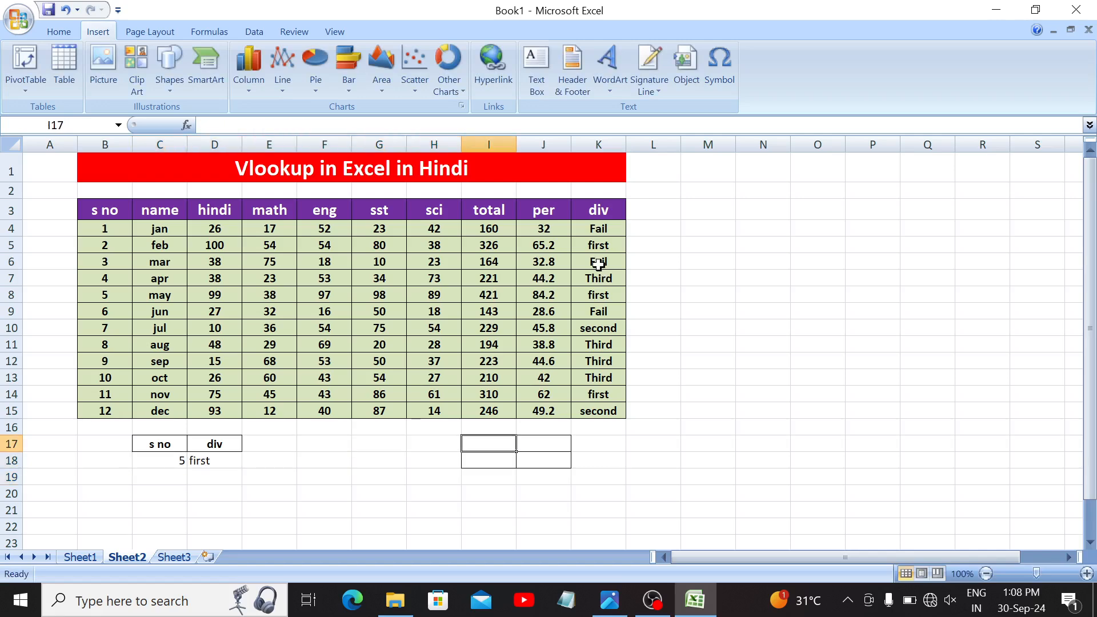
{"action": "type", "text": "Name"}
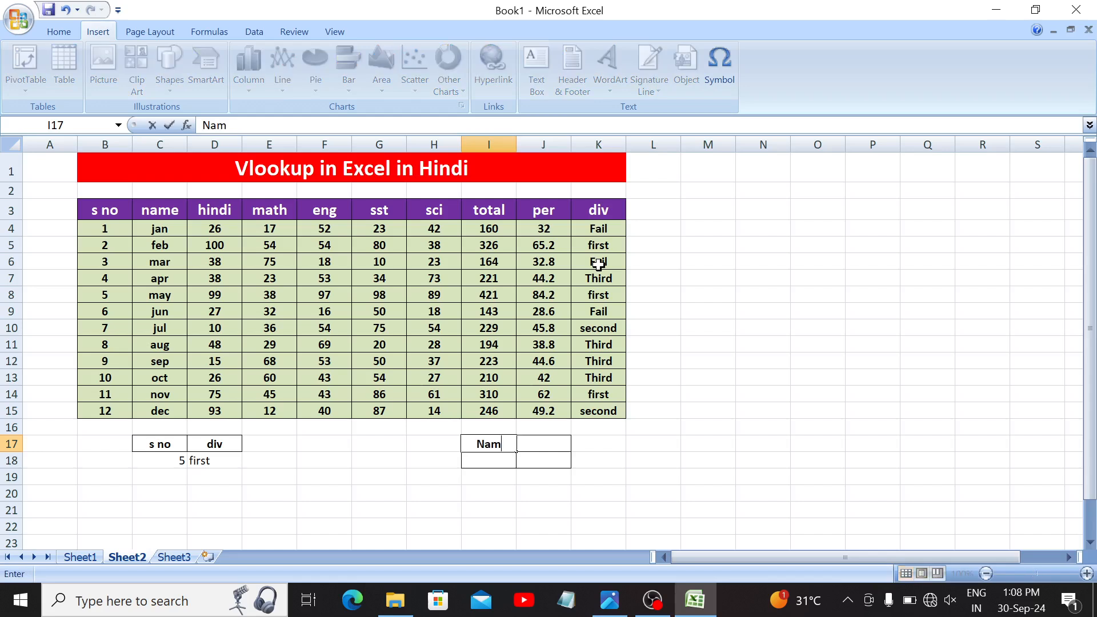
{"action": "key", "text": "Return"}
{"action": "key", "text": "Up"}
{"action": "key", "text": "Right"}
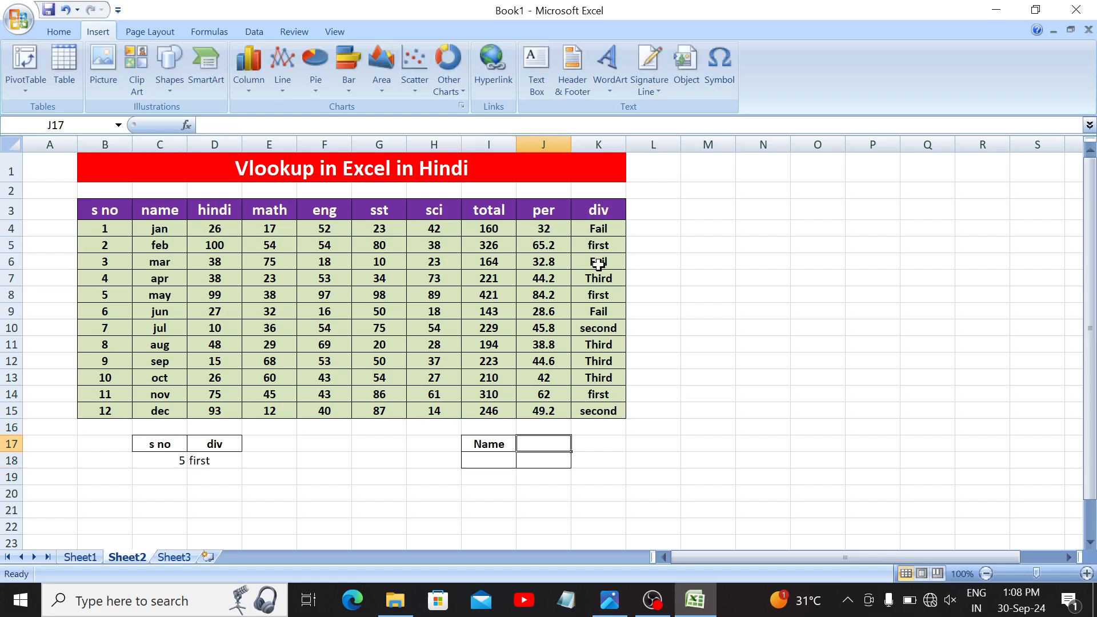
{"action": "type", "text": "T"}
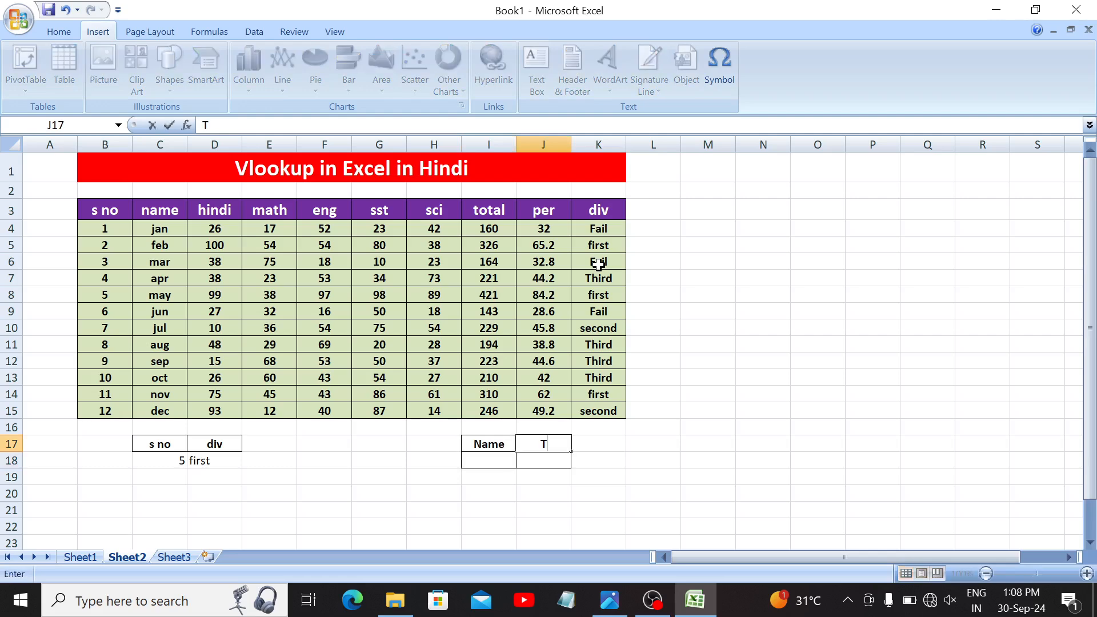
{"action": "type", "text": "otal"}
{"action": "key", "text": "Return"}
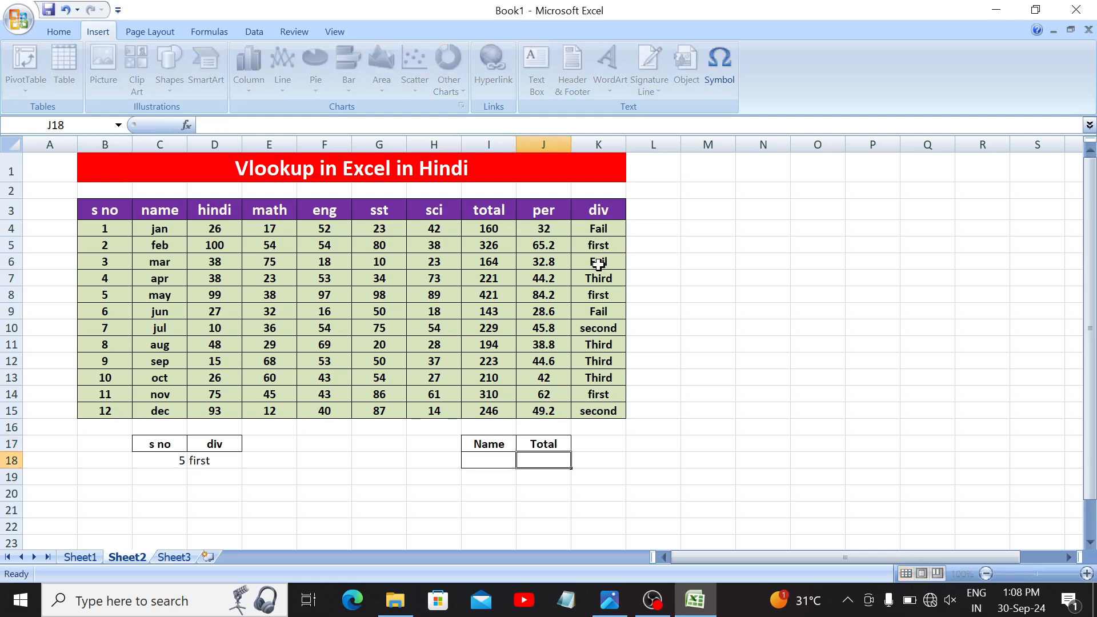
Step: Enter mar in I18 as the name to look up
{"action": "key", "text": "Left"}
{"action": "type", "text": "mar"}
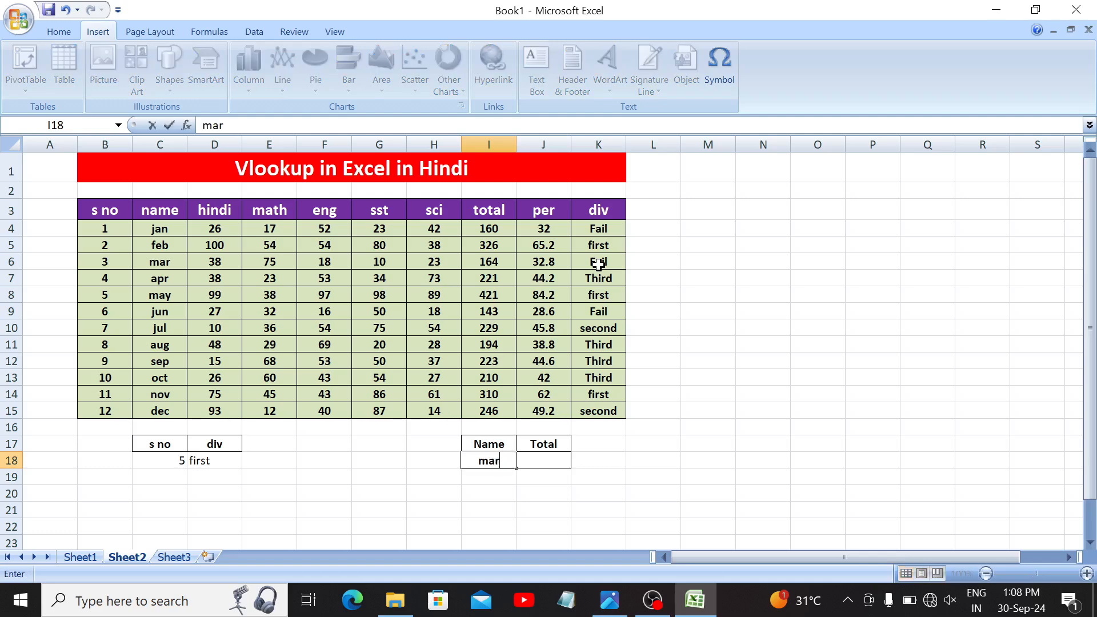
{"action": "key", "text": "Return"}
{"action": "key", "text": "Up"}
Step: Clear the formatting of I18:J18 and make both cells bold
{"action": "key", "text": "shift+Right"}
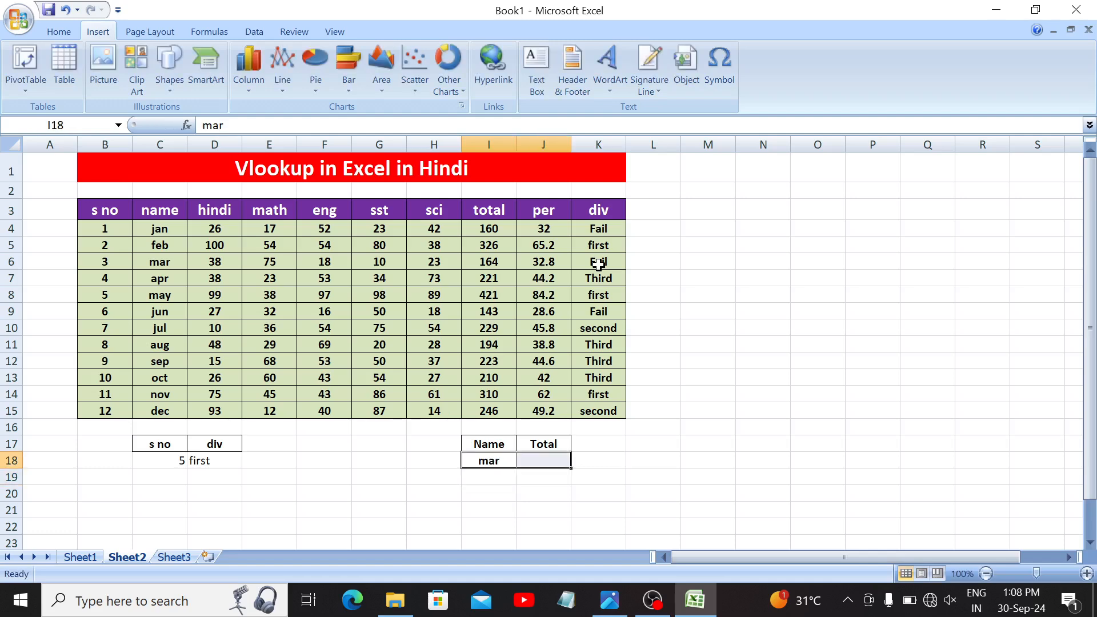
{"action": "key", "text": "alt+h"}
{"action": "key", "text": "e"}
{"action": "key", "text": "f"}
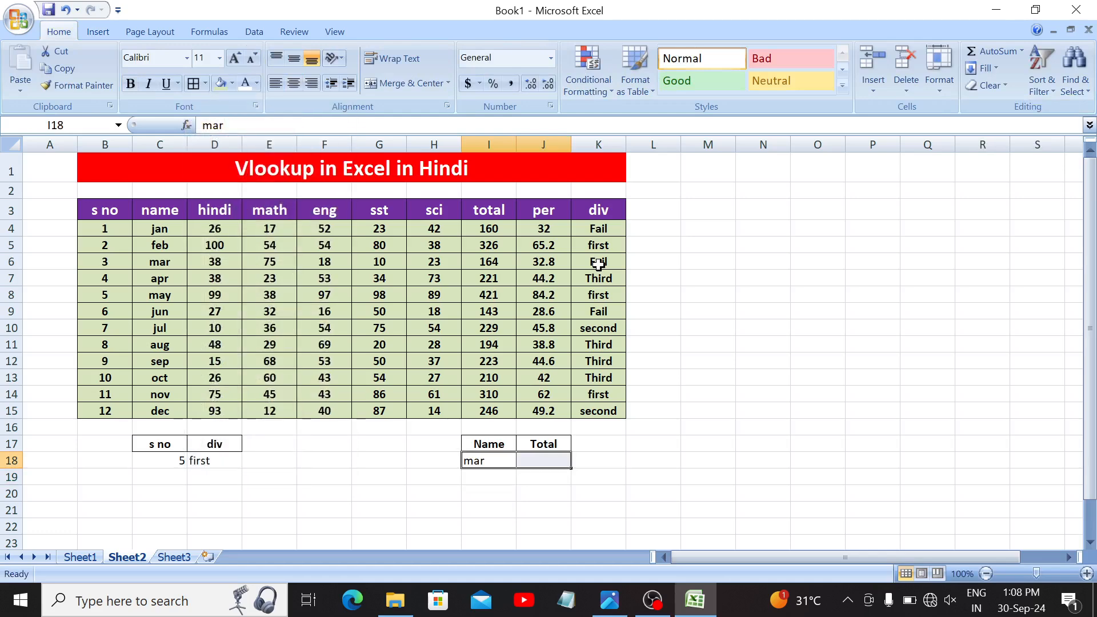
{"action": "key", "text": "ctrl+b"}
Step: Enter the formula =VLOOKUP(I18,C3:K15,7,0) in J18 to return the total for the name in I18
{"action": "key", "text": "Right"}
{"action": "type", "text": "=vl"}
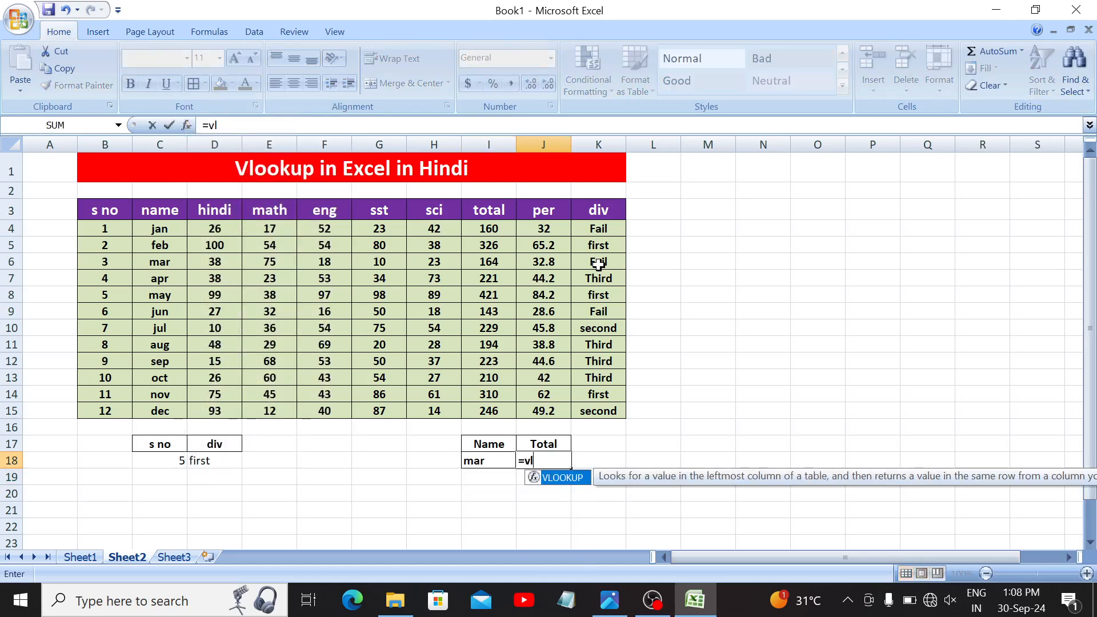
{"action": "key", "text": "Tab"}
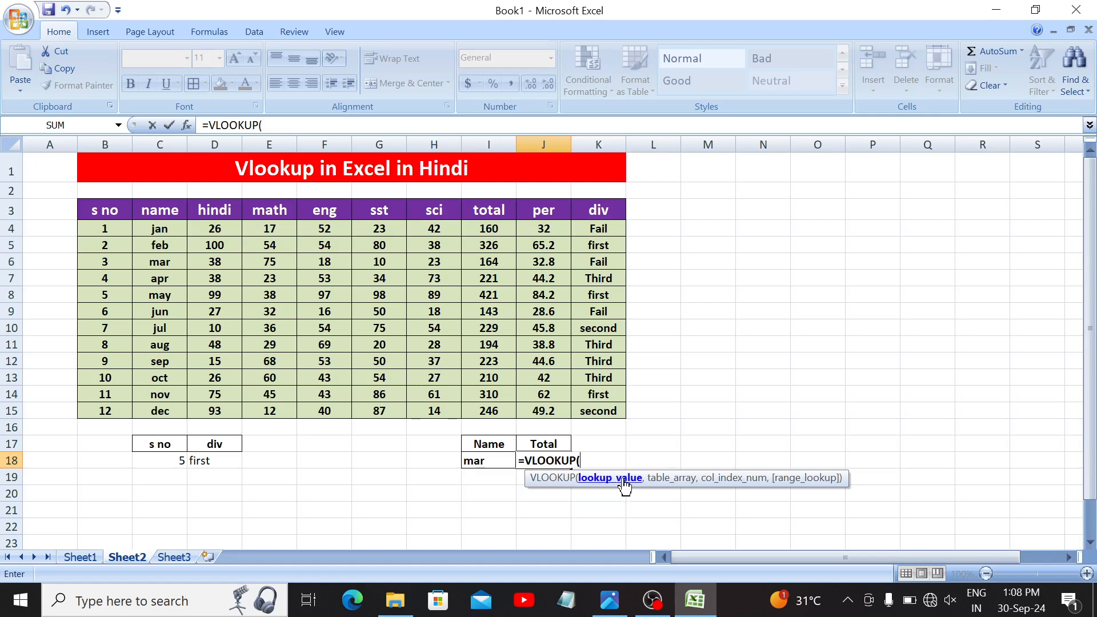
{"action": "left_click", "coordinate": [501, 462]}
{"action": "type", "text": ","}
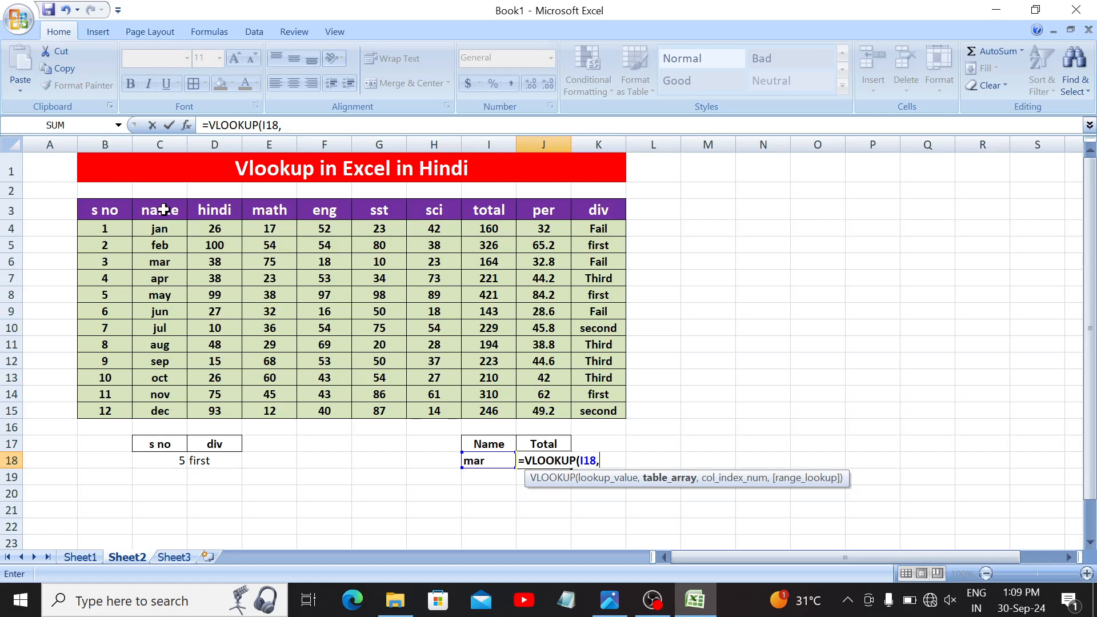
{"action": "left_click_drag", "start_coordinate": [164, 210], "coordinate": [605, 410]}
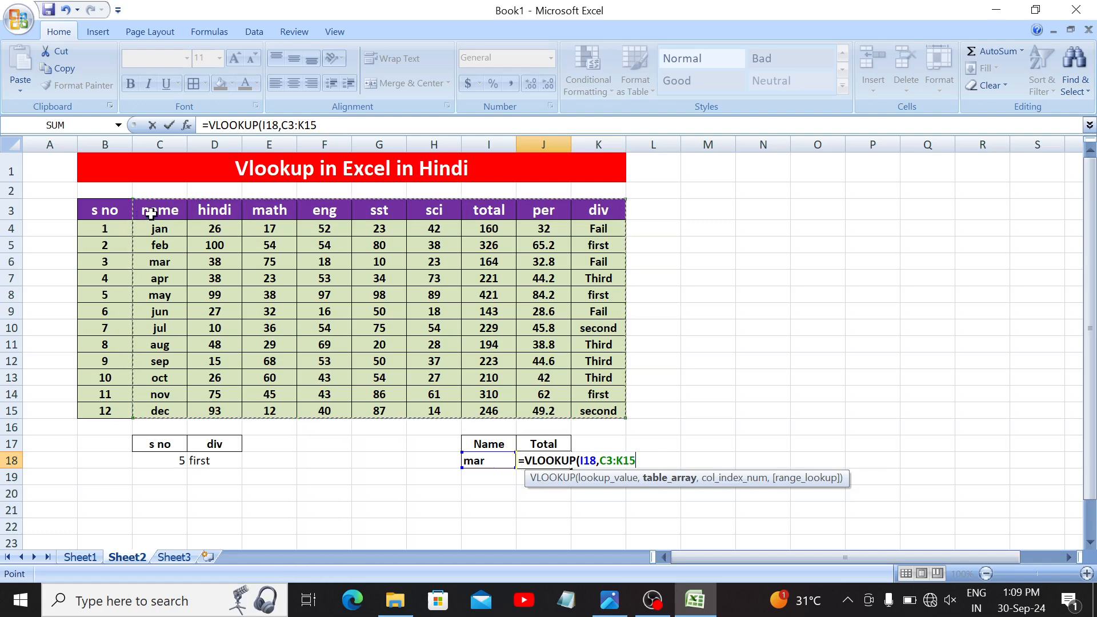
{"action": "type", "text": ","}
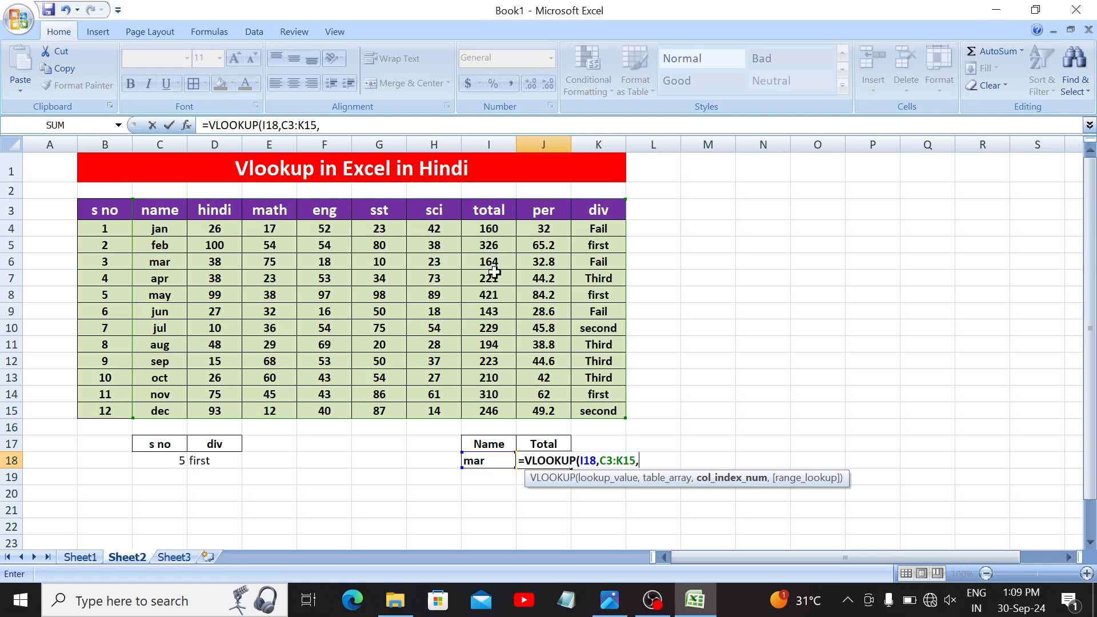
{"action": "type", "text": "7,0"}
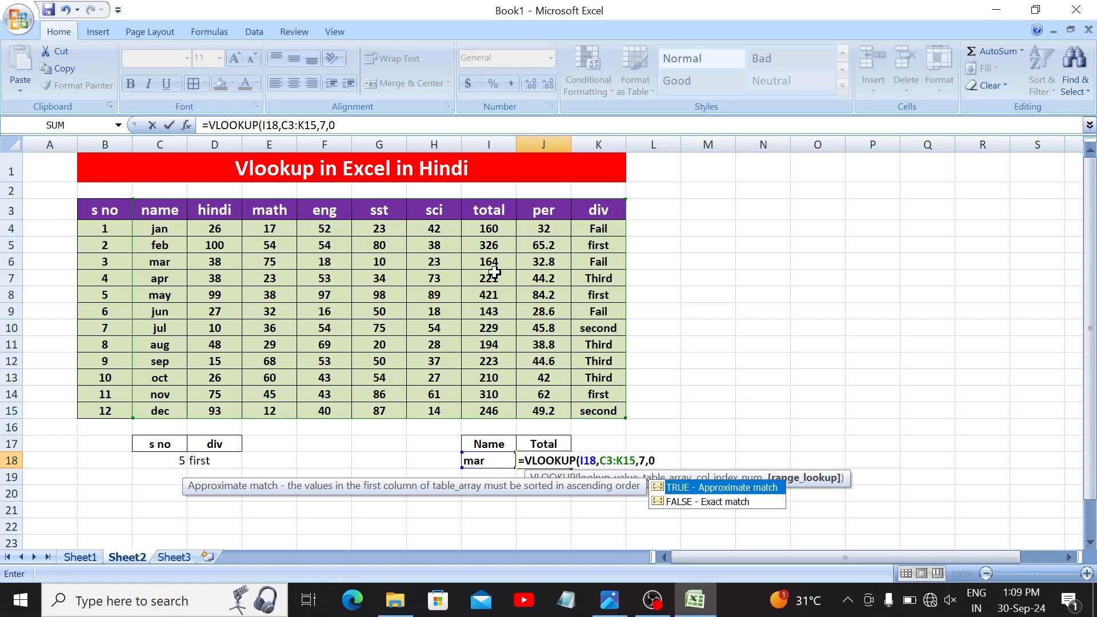
{"action": "type", "text": ")"}
{"action": "key", "text": "Return"}
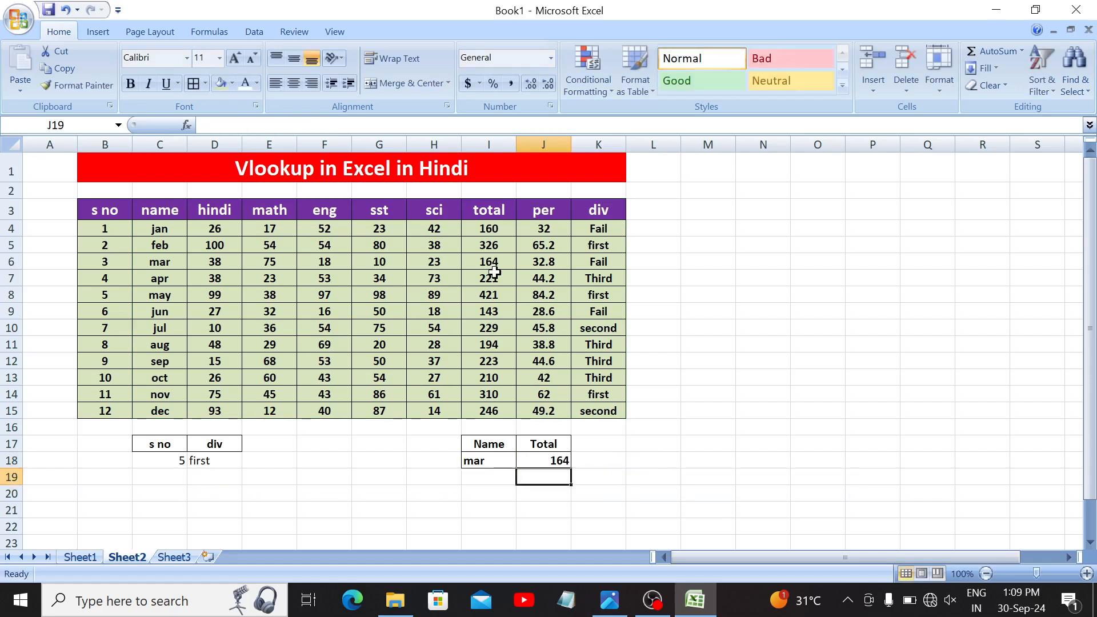
Step: Test the total lookup by entering jun, oct and finally dec as the name in I18
{"action": "key", "text": "Up"}
{"action": "key", "text": "Left"}
{"action": "type", "text": "j"}
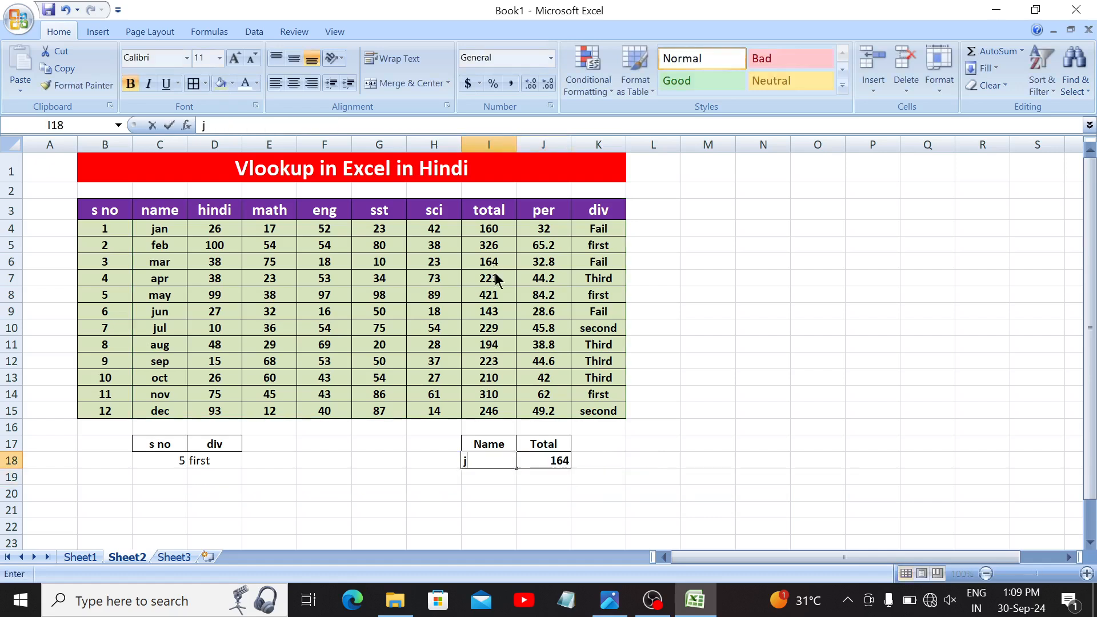
{"action": "type", "text": "un"}
{"action": "key", "text": "Return"}
{"action": "key", "text": "Up"}
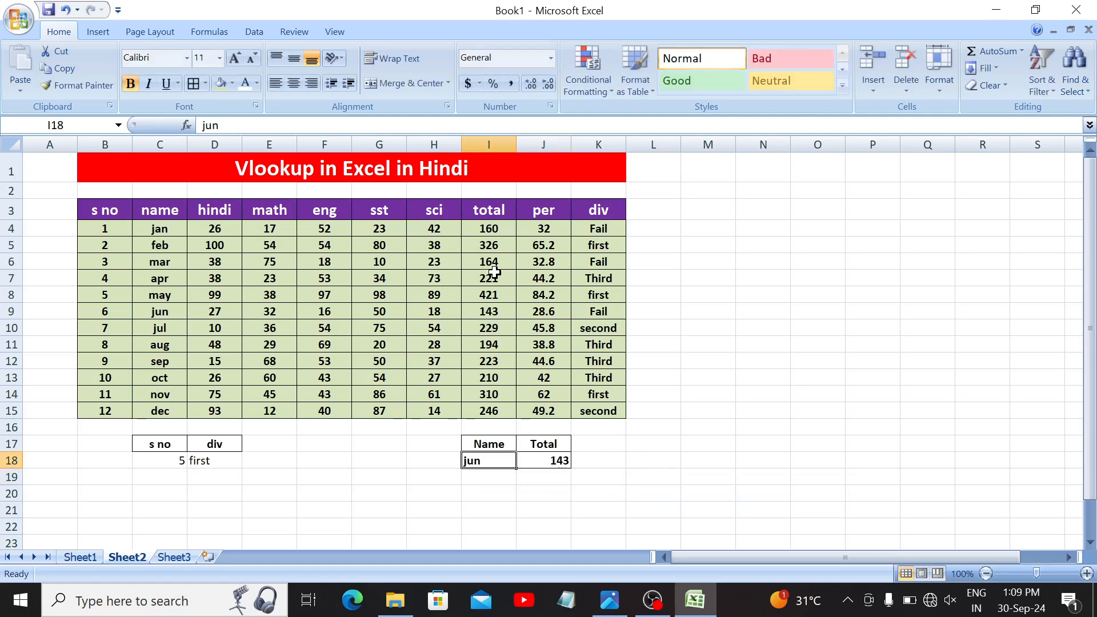
{"action": "type", "text": "oct"}
{"action": "key", "text": "Return"}
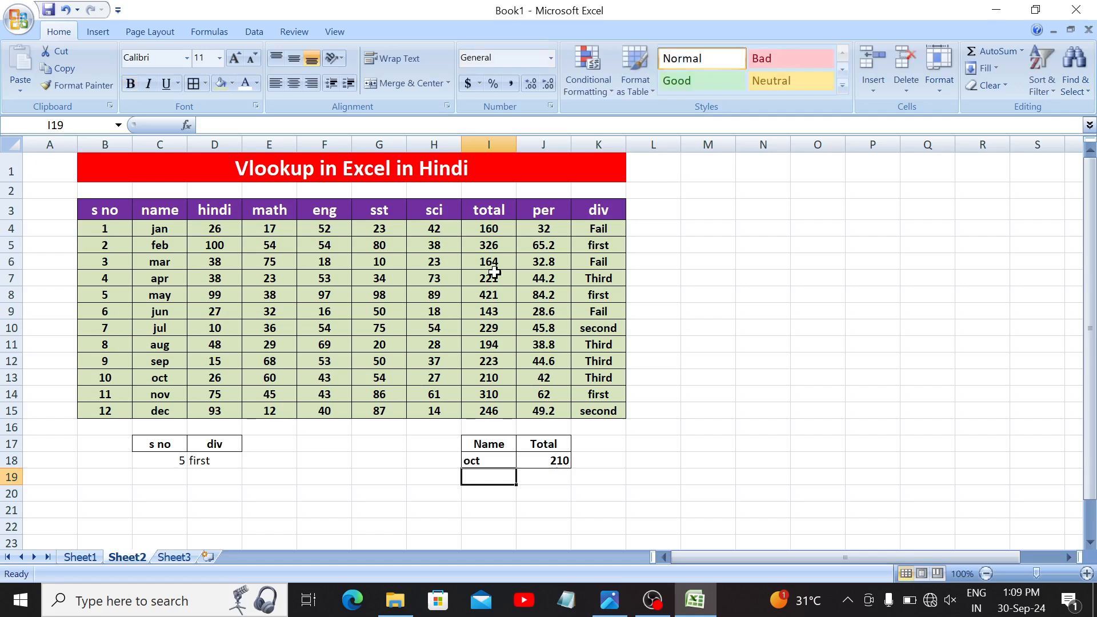
{"action": "key", "text": "Up"}
{"action": "type", "text": "de"}
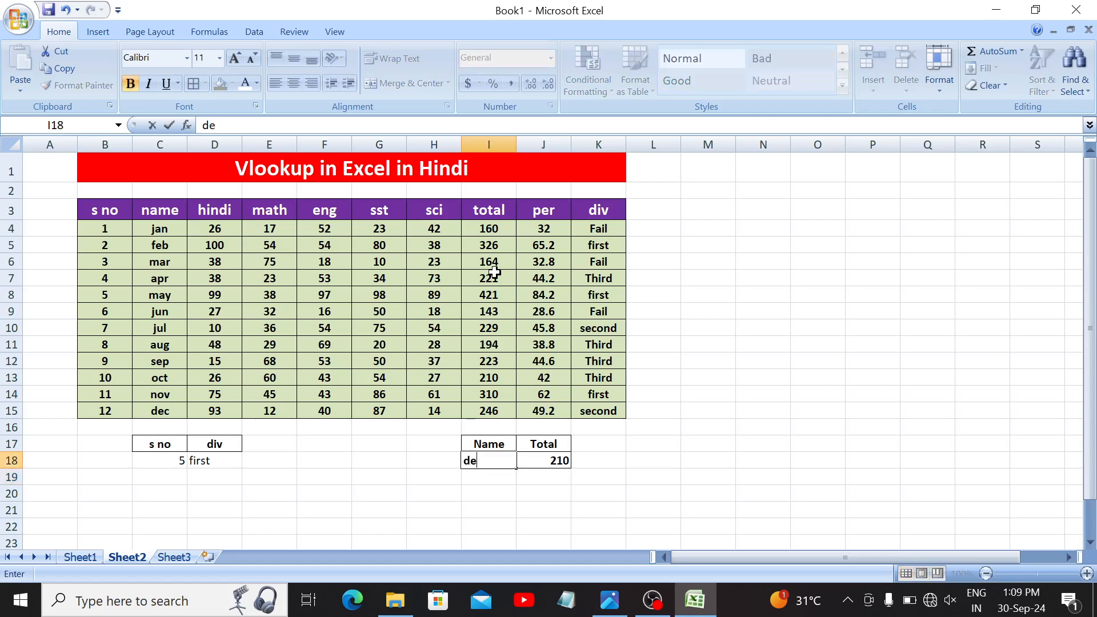
{"action": "key", "text": "Return"}
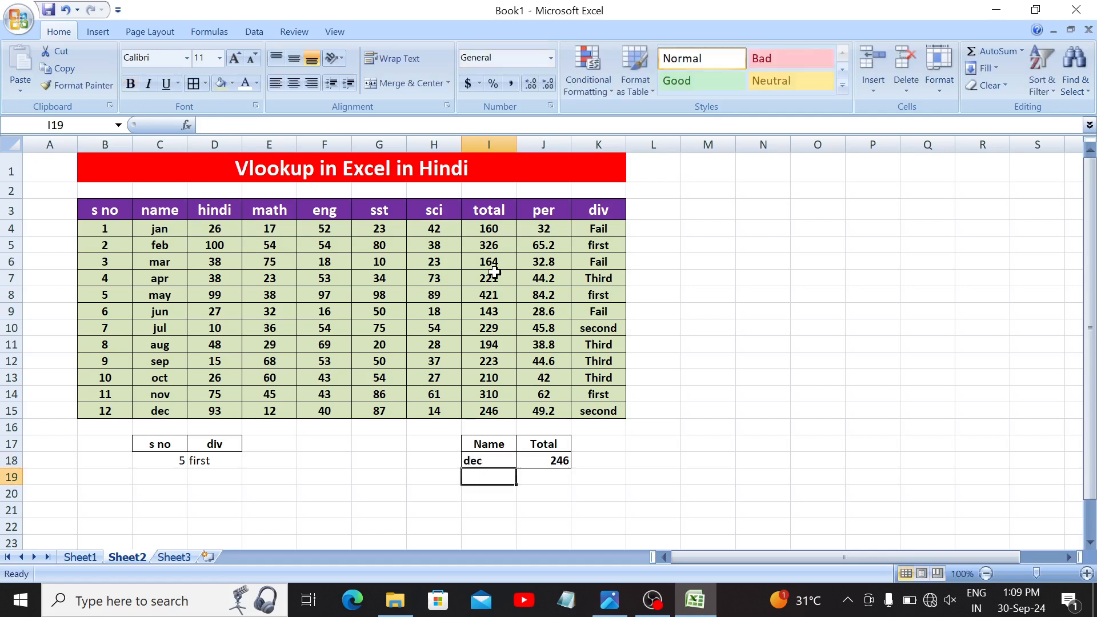
Step: Change the heading in D17 of the s no lookup table to math
{"action": "left_click", "coordinate": [161, 440]}
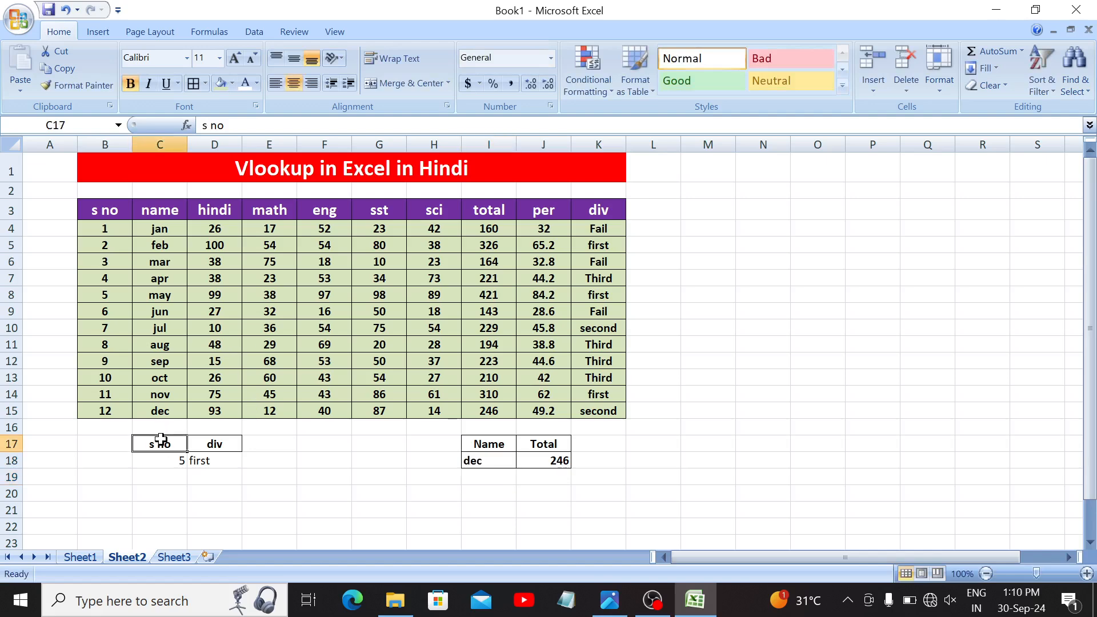
{"action": "key", "text": "Right"}
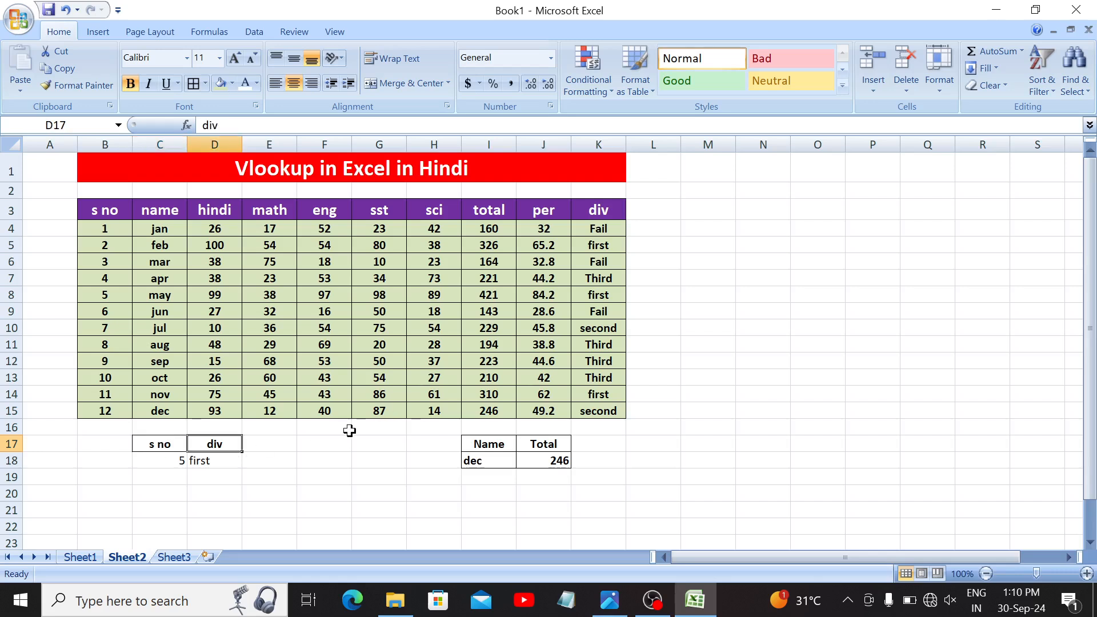
{"action": "type", "text": "math"}
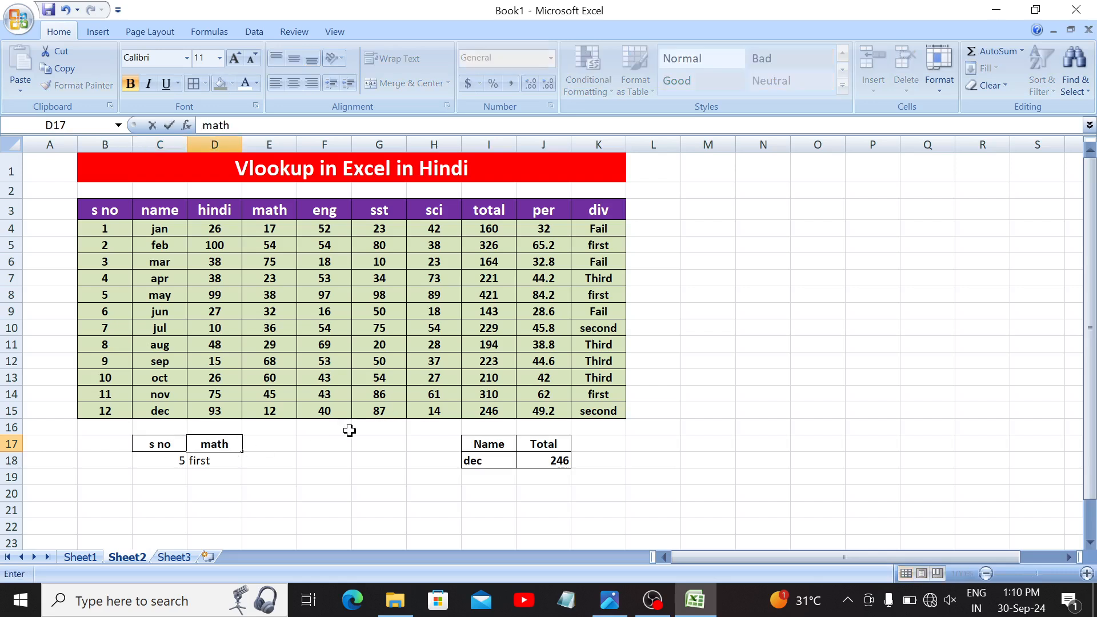
{"action": "key", "text": "Return"}
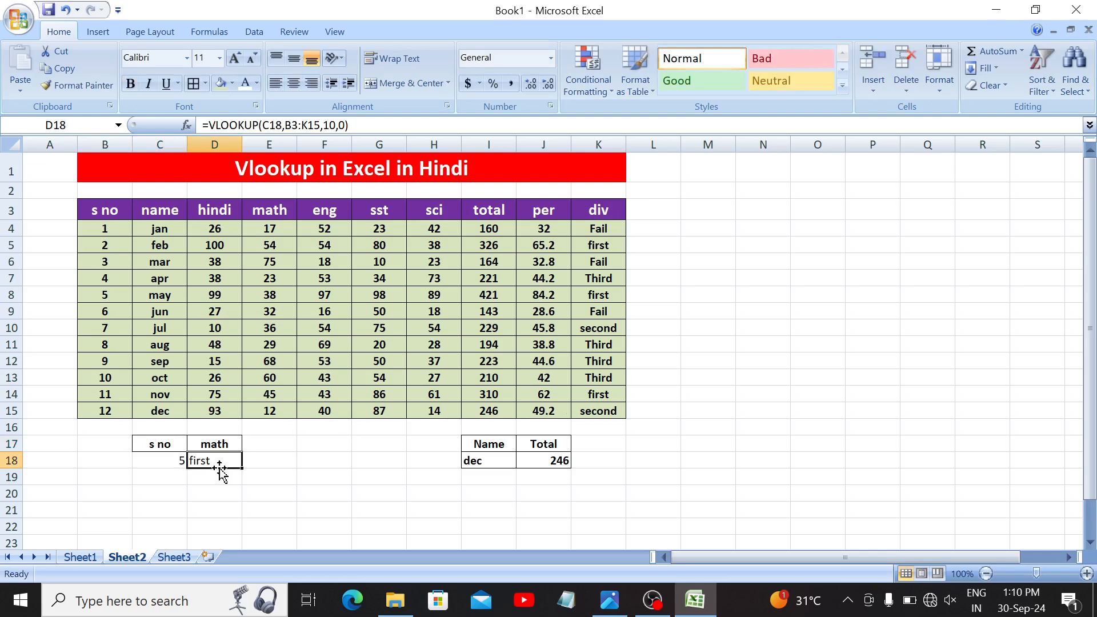
{"action": "key", "text": "Up"}
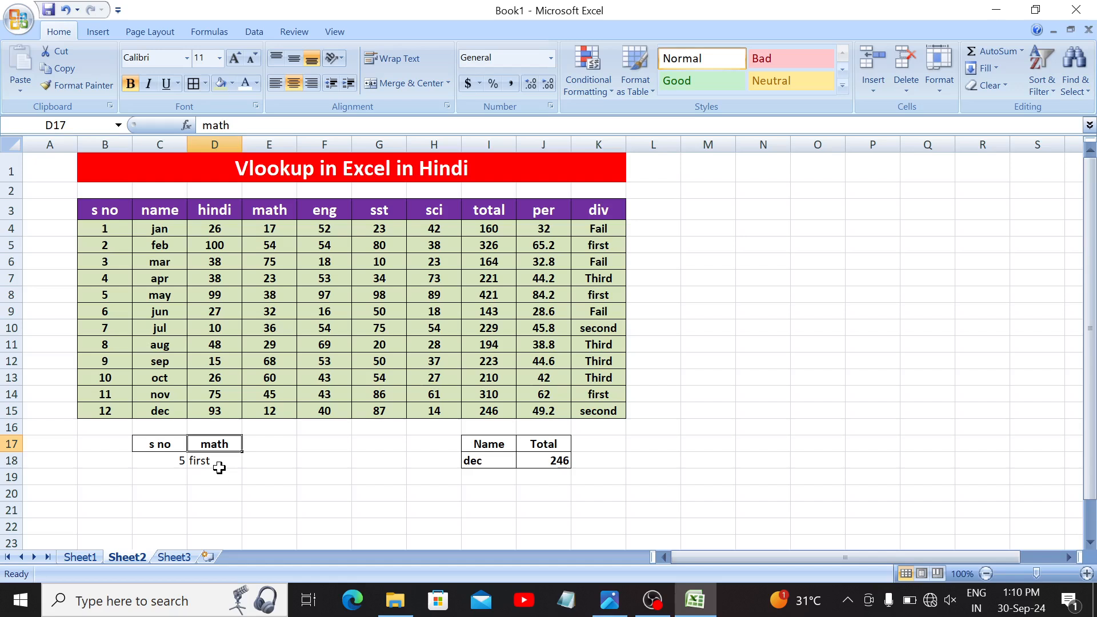
Step: Copy the s no lookup table in C17:D18 to the cells starting at F20
{"action": "left_click_drag", "start_coordinate": [160, 444], "coordinate": [229, 457]}
{"action": "key", "text": "ctrl+c"}
{"action": "key", "text": "Down"}
{"action": "key", "text": "Down"}
{"action": "key", "text": "Right"}
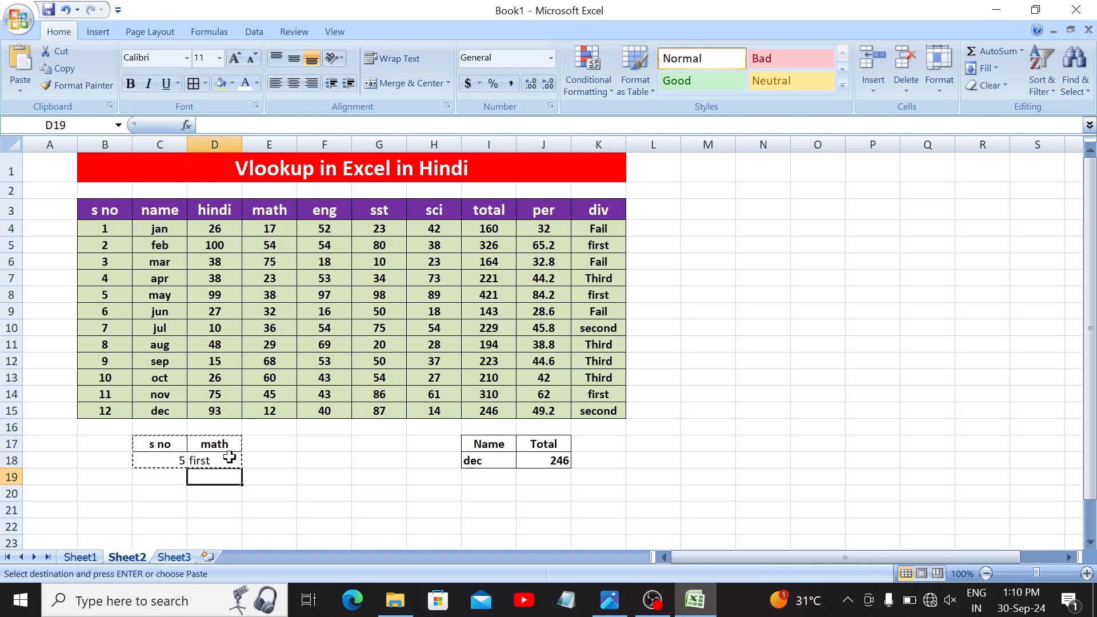
{"action": "key", "text": "Right"}
{"action": "key", "text": "Right"}
{"action": "key", "text": "Down"}
{"action": "key", "text": "Return"}
Step: Begin a new VLOOKUP formula in G21 with F21 as the lookup value and B3:K15 as the table array
{"action": "key", "text": "Down"}
{"action": "key", "text": "Right"}
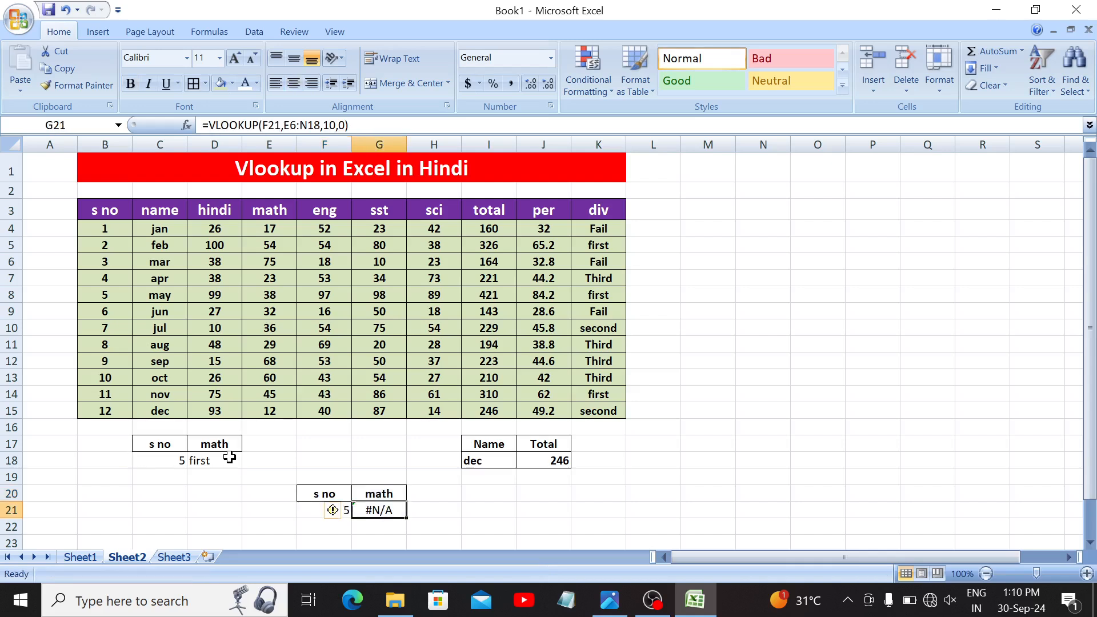
{"action": "type", "text": "=vl"}
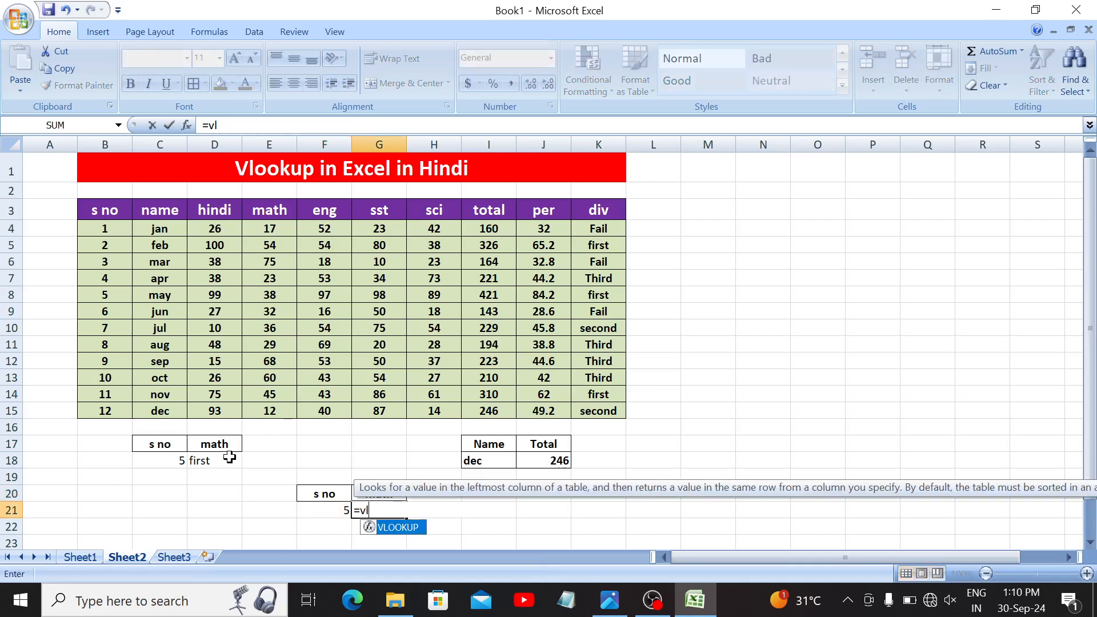
{"action": "key", "text": "Tab"}
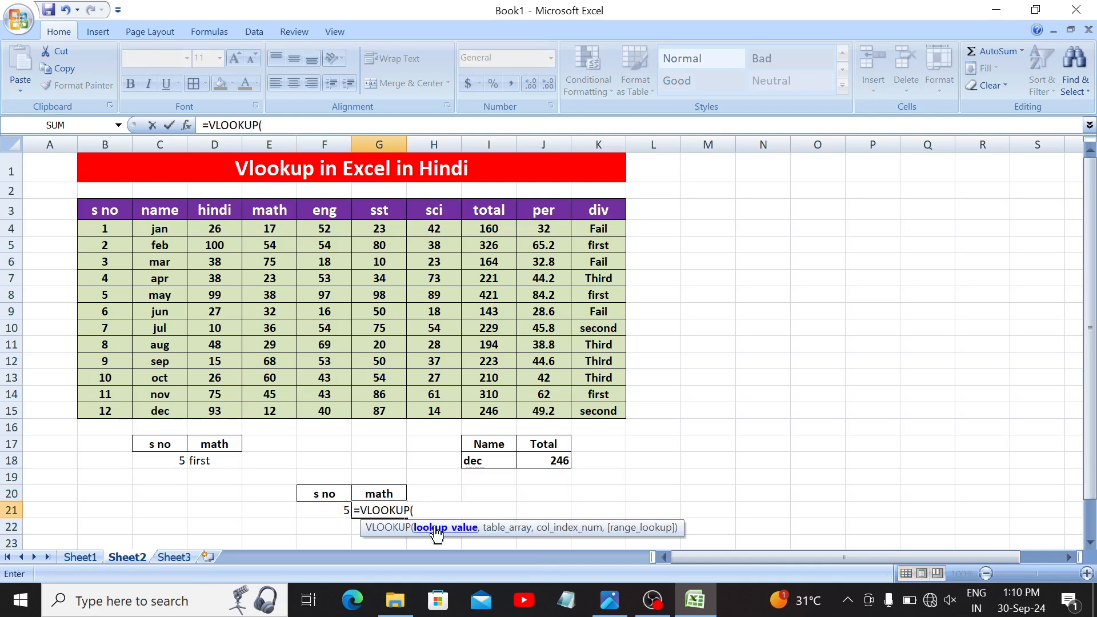
{"action": "left_click", "coordinate": [328, 511]}
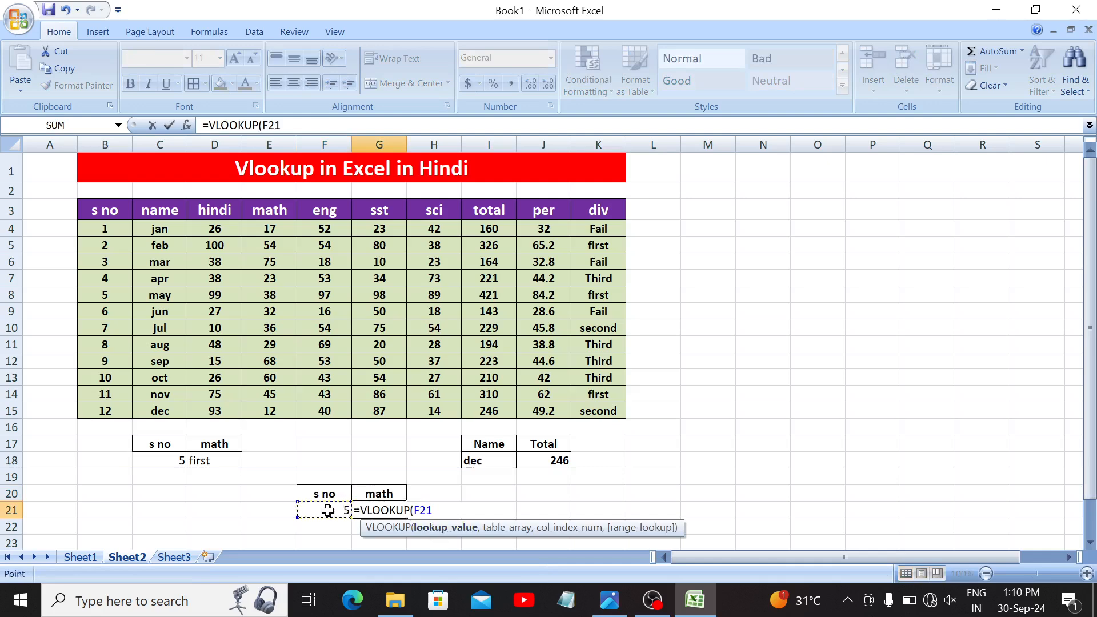
{"action": "type", "text": ","}
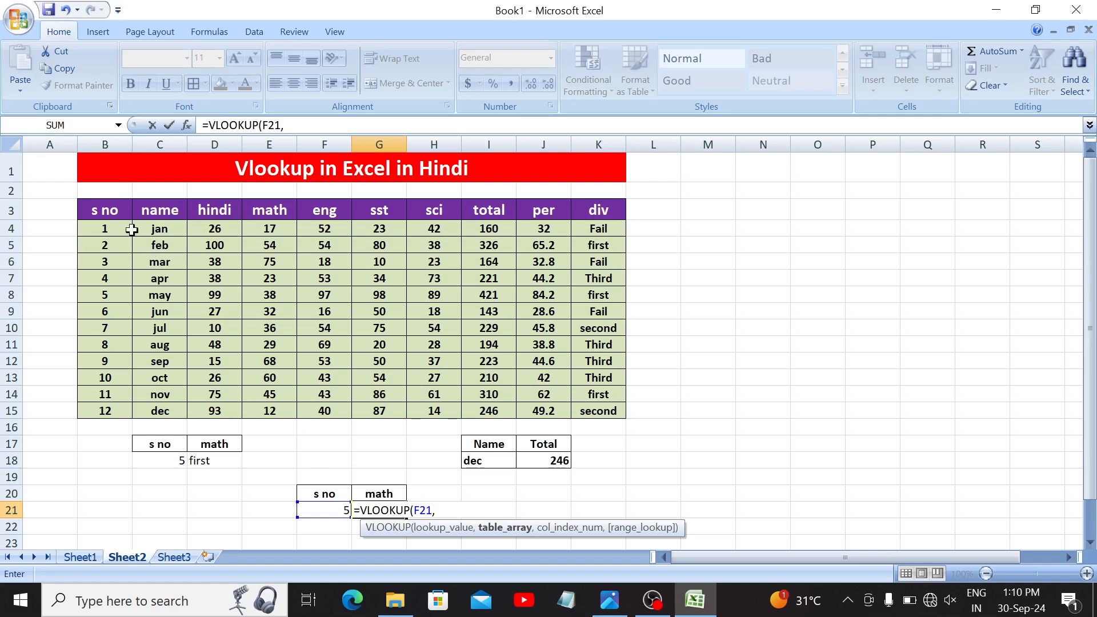
{"action": "left_click_drag", "start_coordinate": [109, 210], "coordinate": [599, 412]}
{"action": "type", "text": ","}
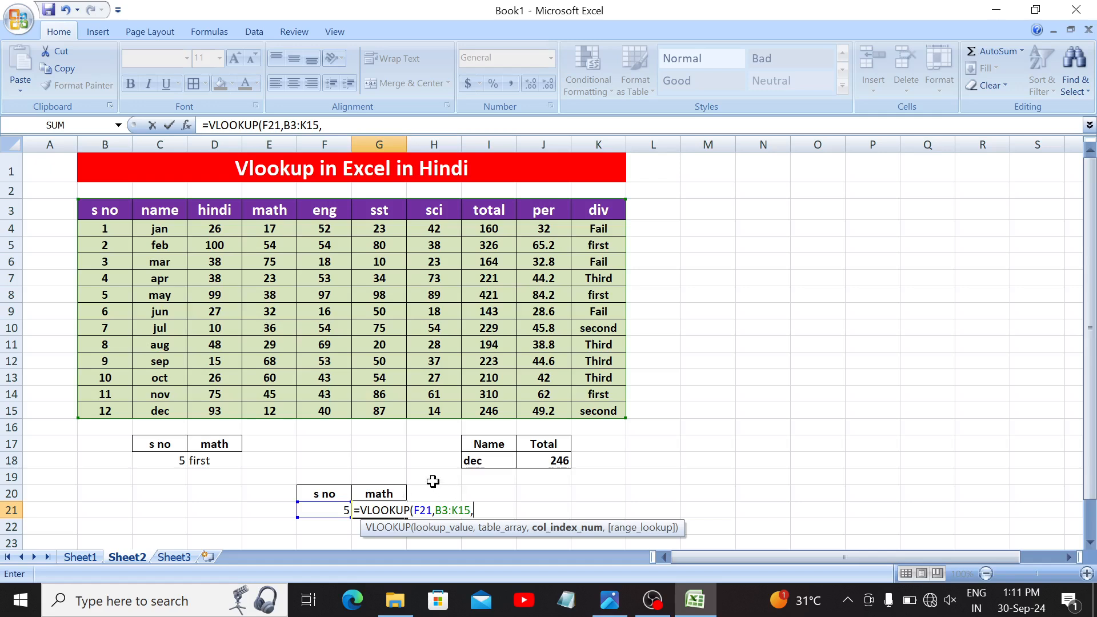
Step: Complete the G21 formula with MATCH(G20,B3:K3,0) as the column index and 0 as the range lookup
{"action": "type", "text": "mat"}
{"action": "key", "text": "Tab"}
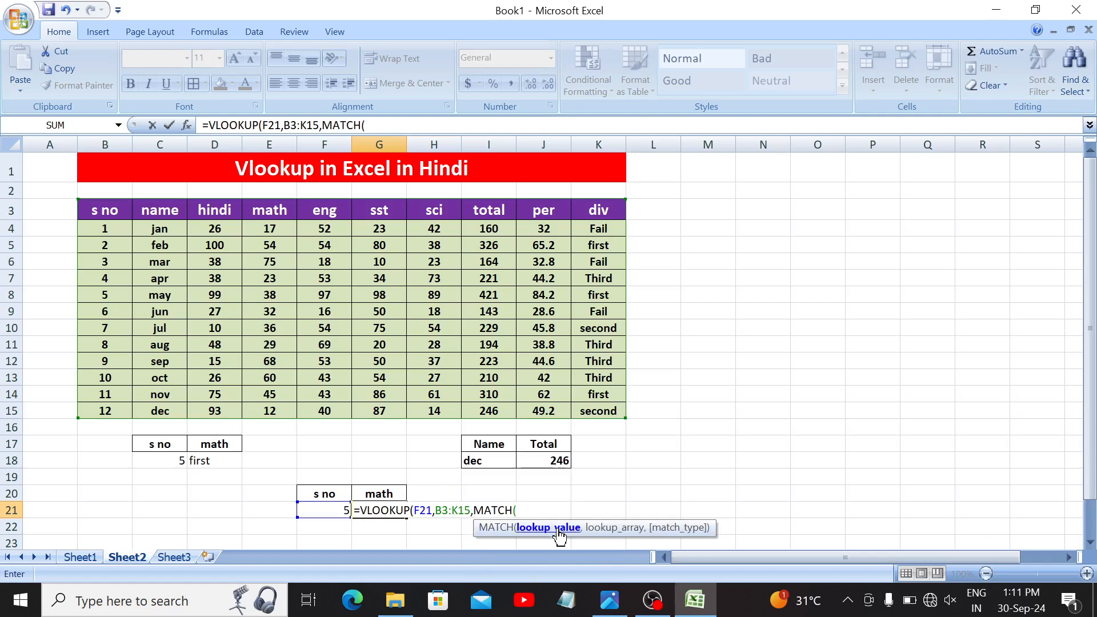
{"action": "left_click", "coordinate": [388, 489]}
{"action": "type", "text": ","}
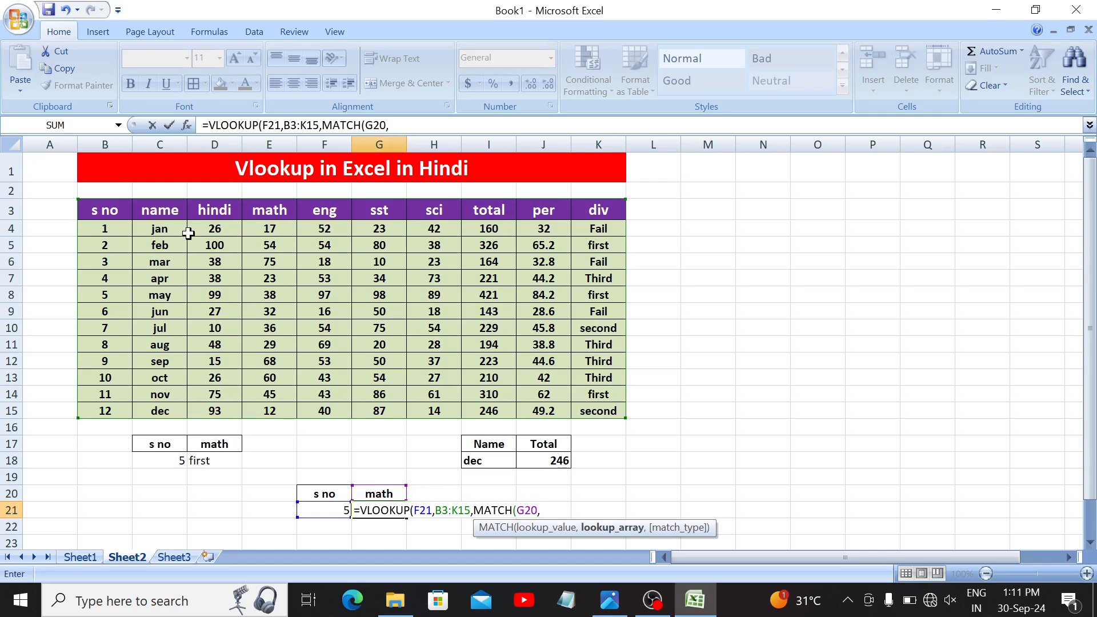
{"action": "left_click", "coordinate": [122, 211]}
{"action": "left_click_drag", "start_coordinate": [176, 210], "coordinate": [612, 207]}
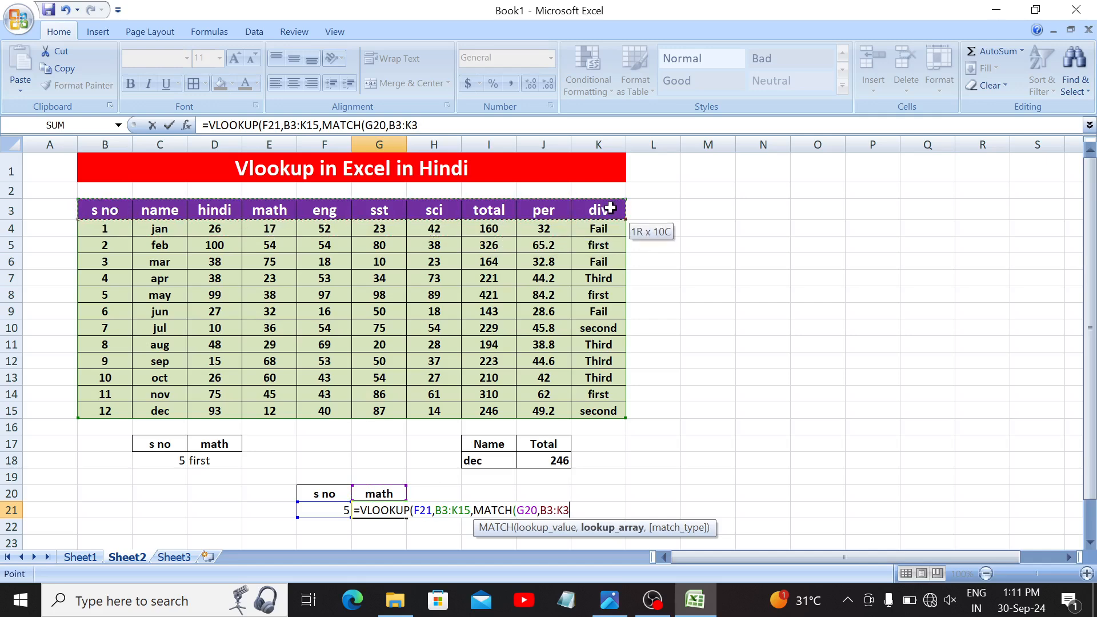
{"action": "type", "text": ","}
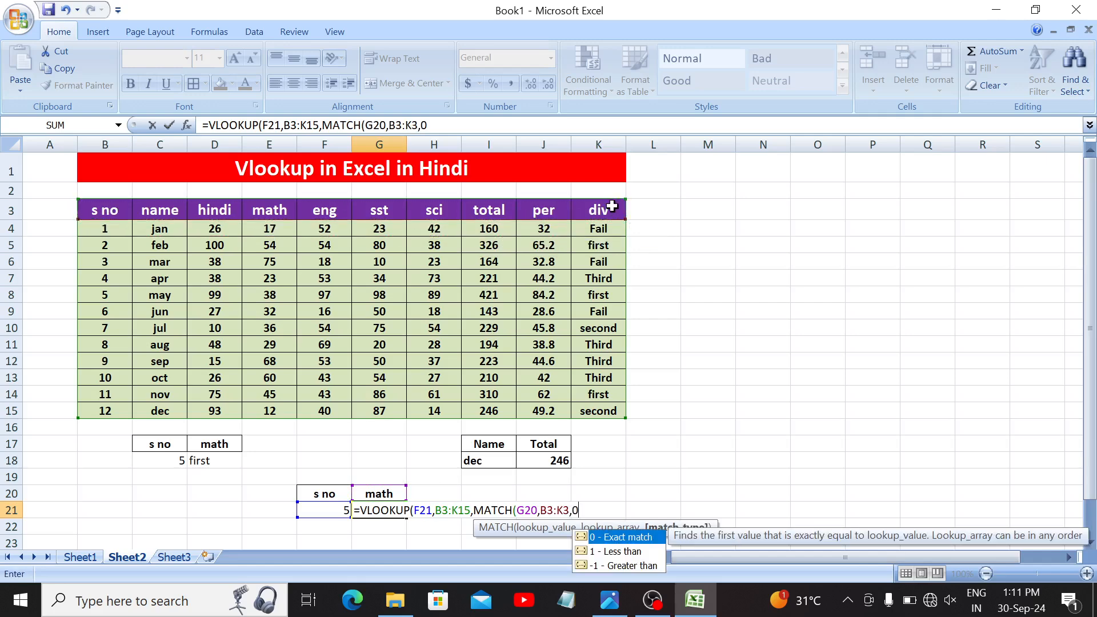
{"action": "type", "text": "0)"}
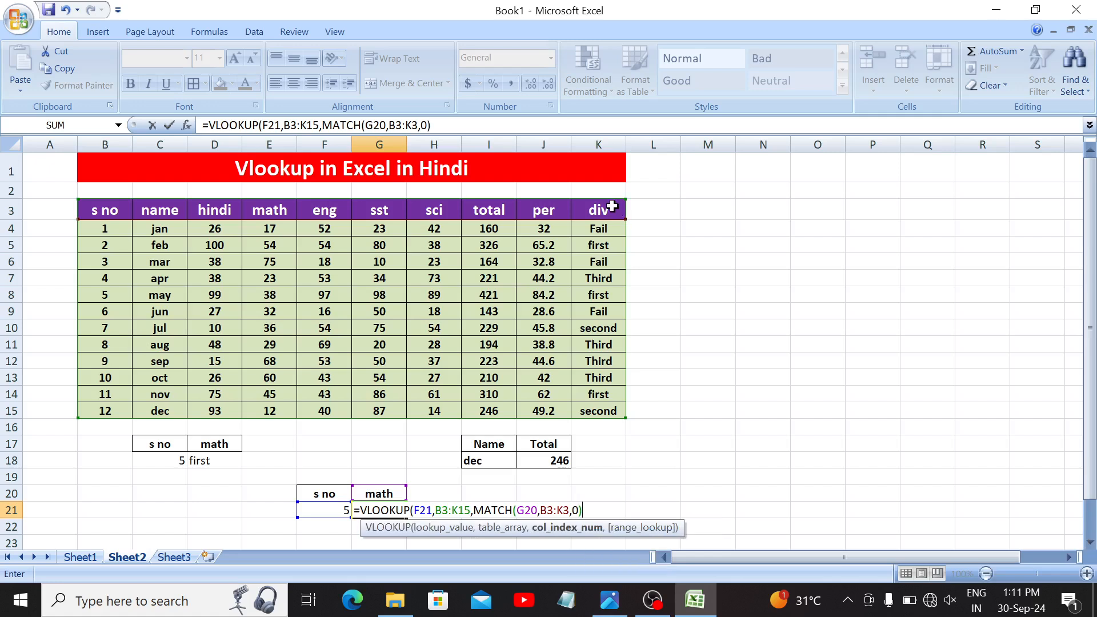
{"action": "type", "text": ",0"}
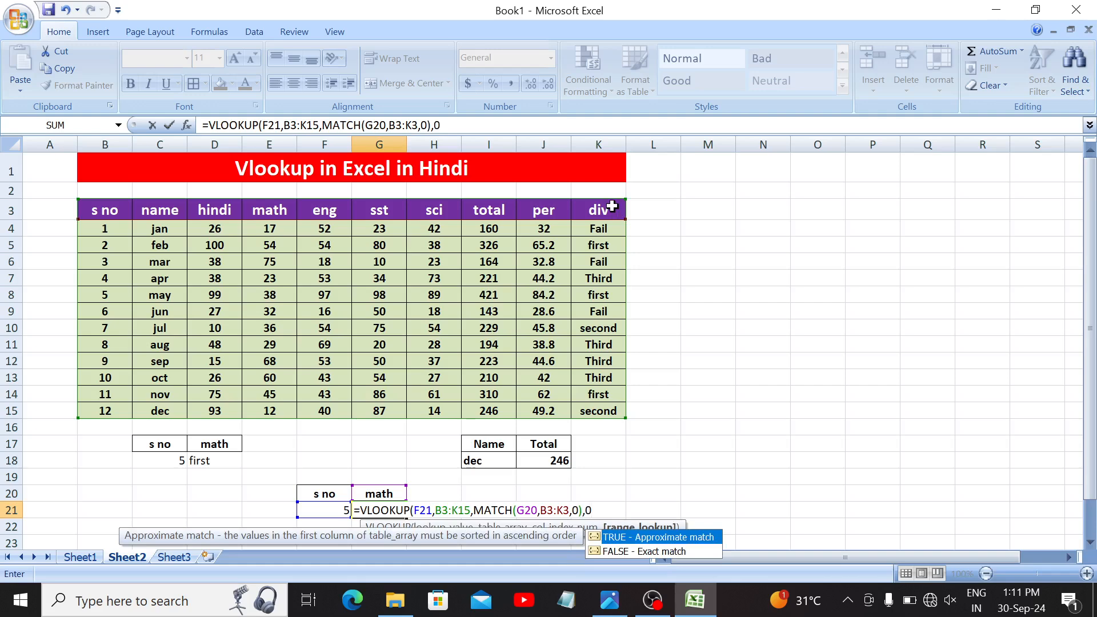
{"action": "type", "text": ")"}
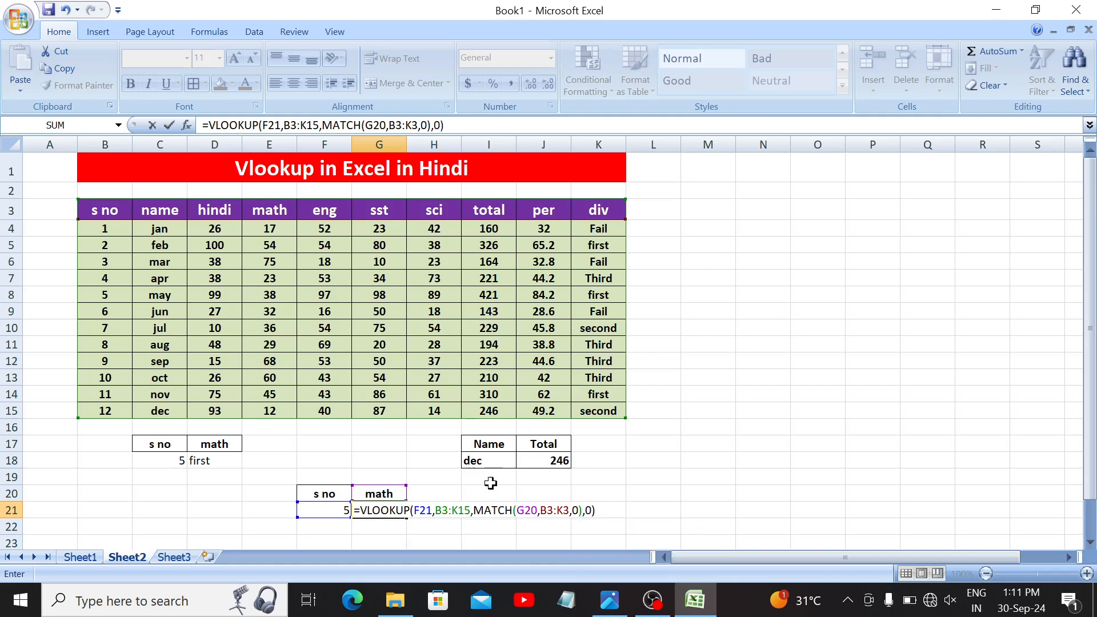
{"action": "left_click_drag", "start_coordinate": [477, 510], "coordinate": [584, 509]}
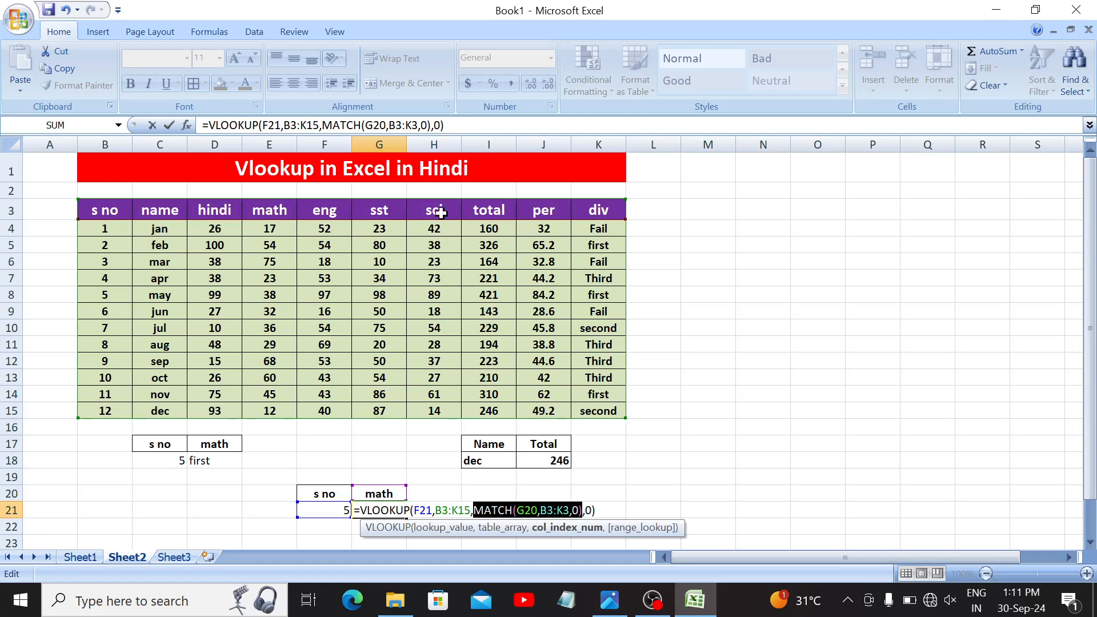
{"action": "key", "text": "Return"}
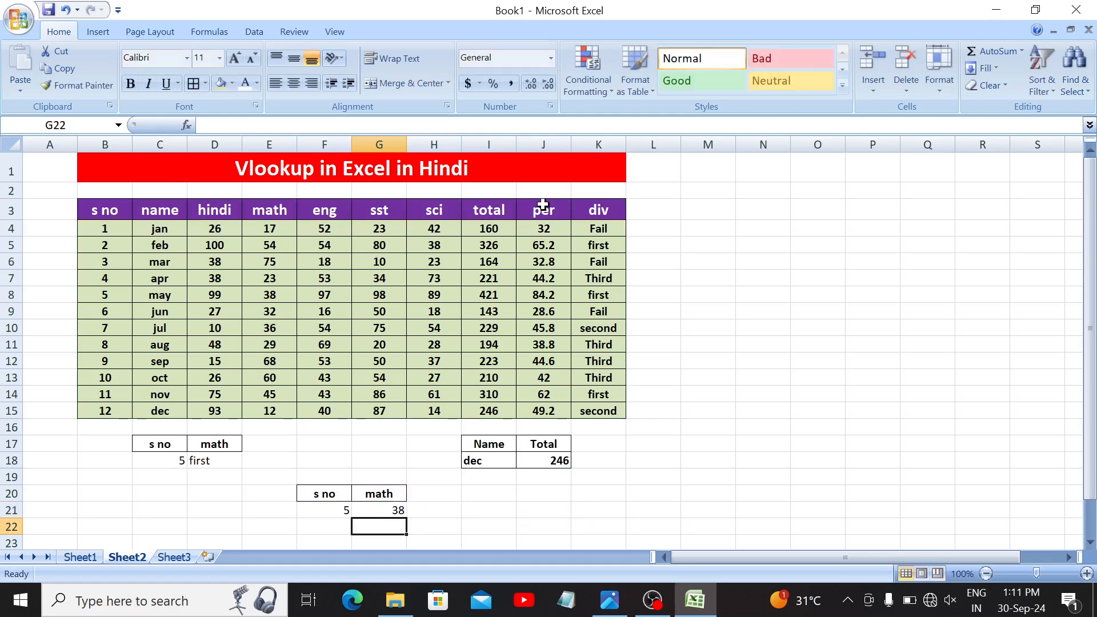
Step: Test the dynamic column lookup by changing the heading in G20 to total
{"action": "key", "text": "Up"}
{"action": "key", "text": "Up"}
{"action": "type", "text": "total"}
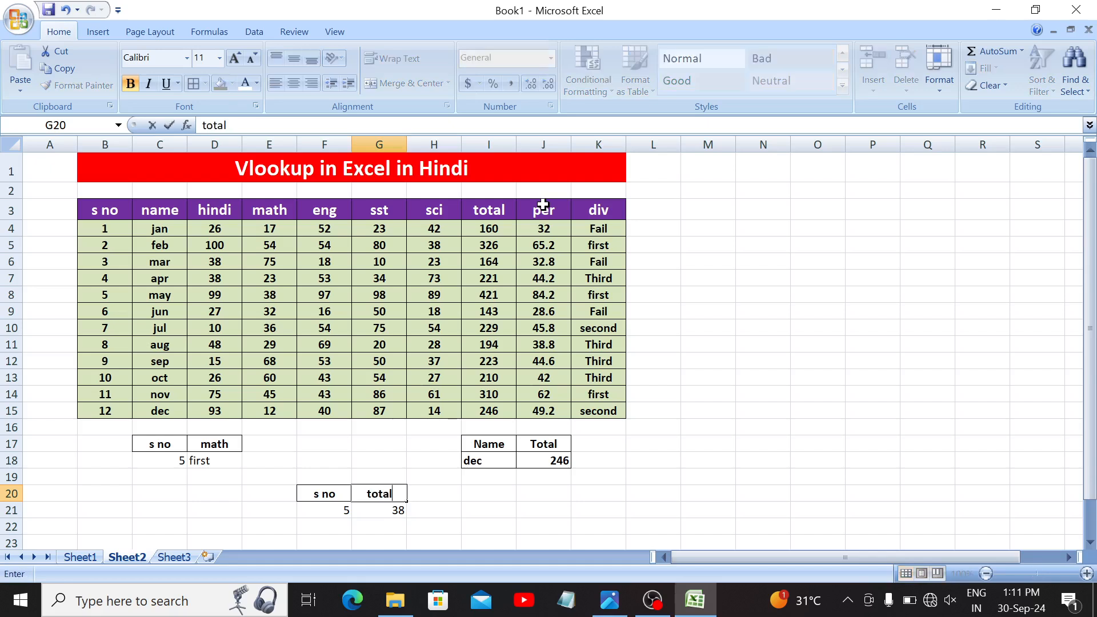
{"action": "key", "text": "Return"}
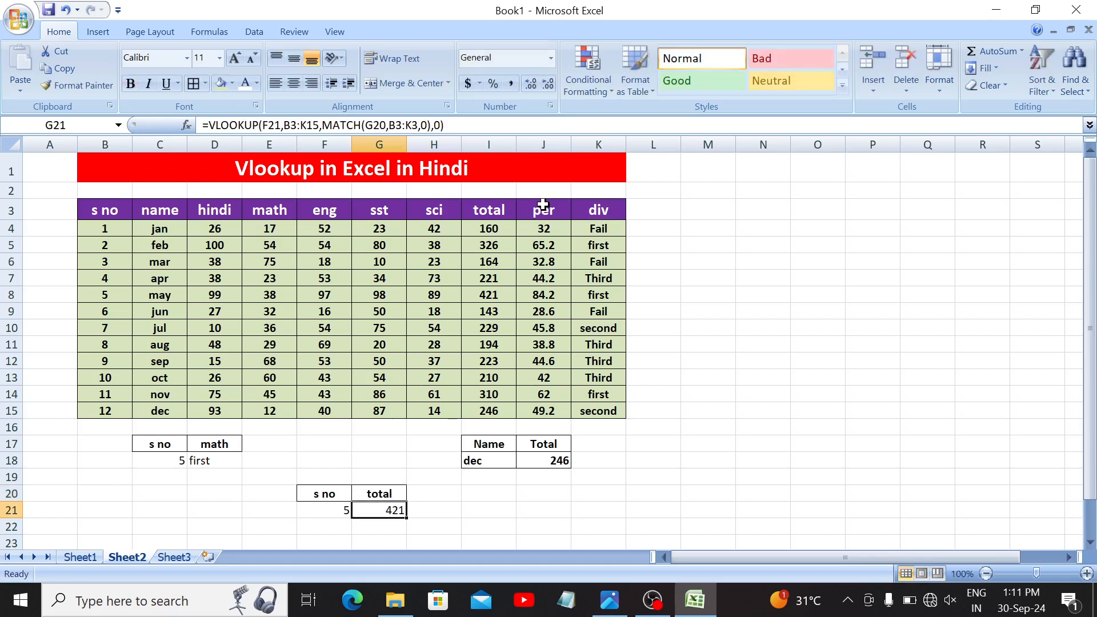
Step: Test the dynamic column lookup by changing the heading in G20 to per and then to math
{"action": "key", "text": "Up"}
{"action": "type", "text": "pe"}
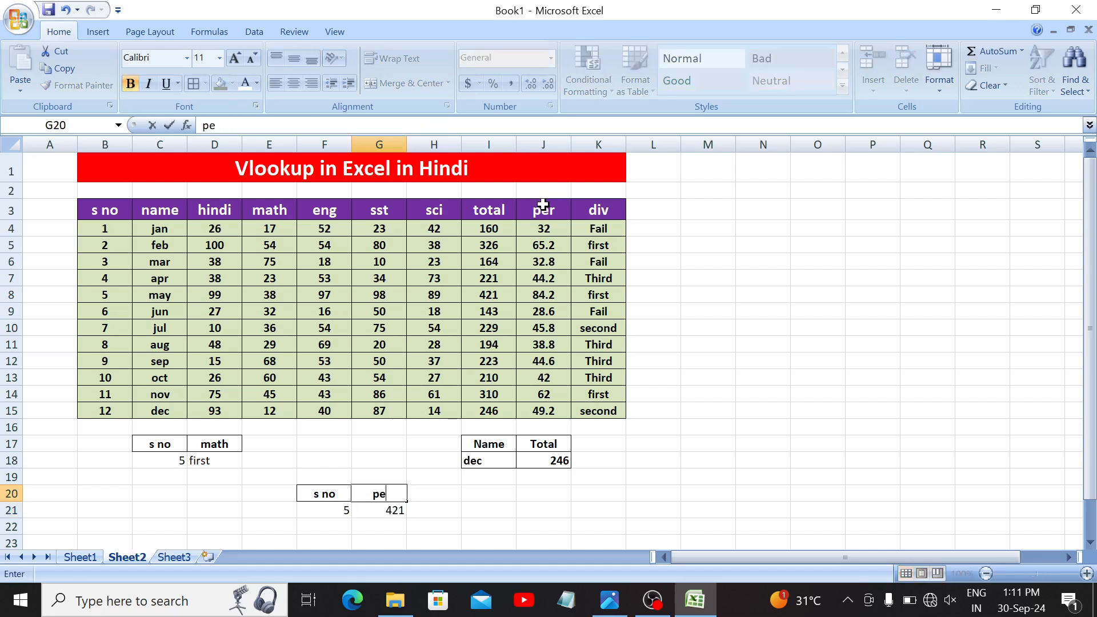
{"action": "type", "text": "r"}
{"action": "key", "text": "Return"}
{"action": "key", "text": "Up"}
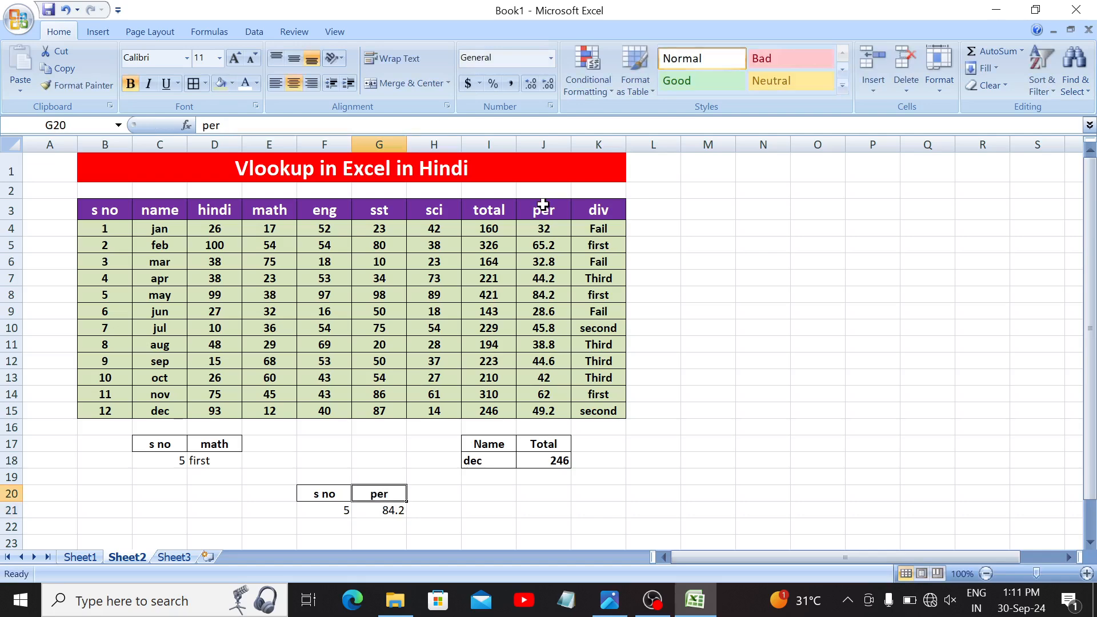
{"action": "type", "text": "math"}
{"action": "key", "text": "Return"}
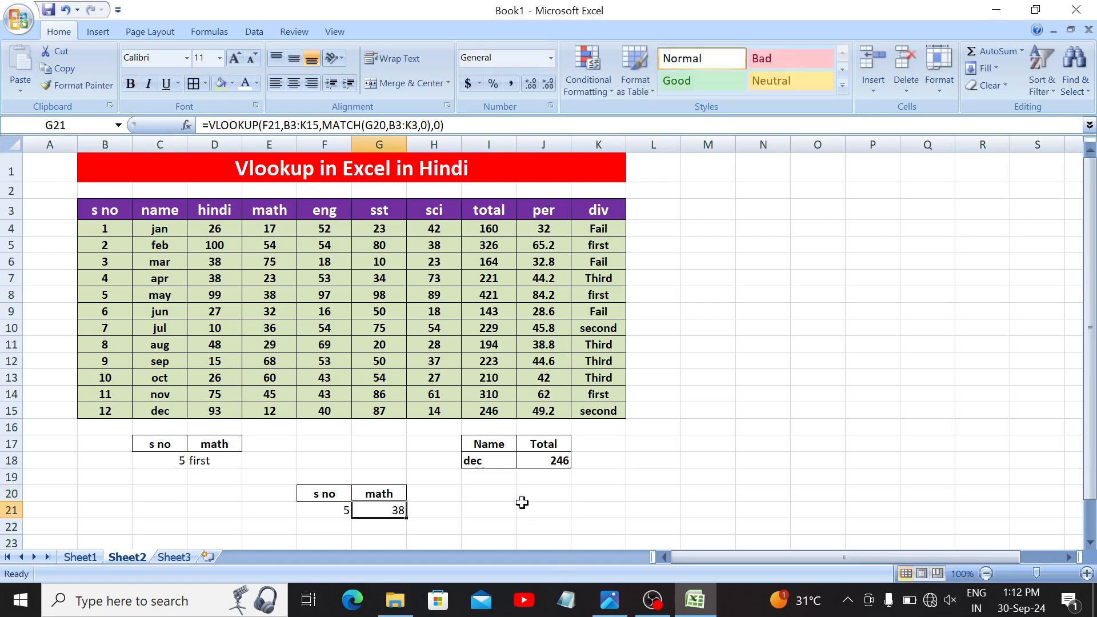
Step: Enter sst in J20 and find its column position in K20 with =MATCH(J20,B3:K3,0)
{"action": "left_click", "coordinate": [523, 507]}
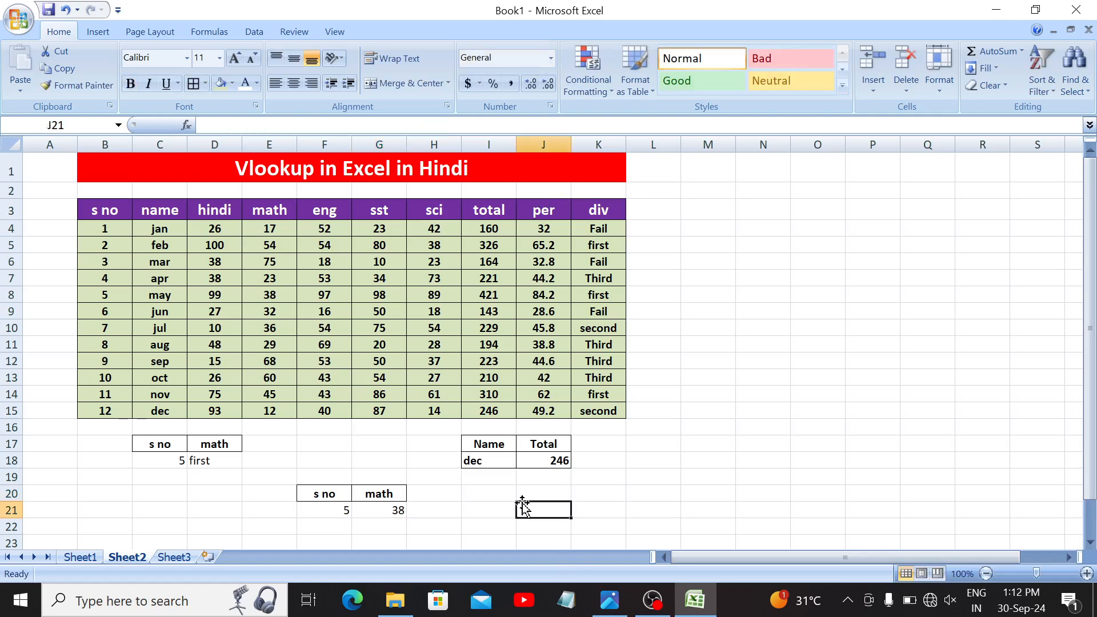
{"action": "left_click", "coordinate": [522, 499]}
{"action": "type", "text": "sst"}
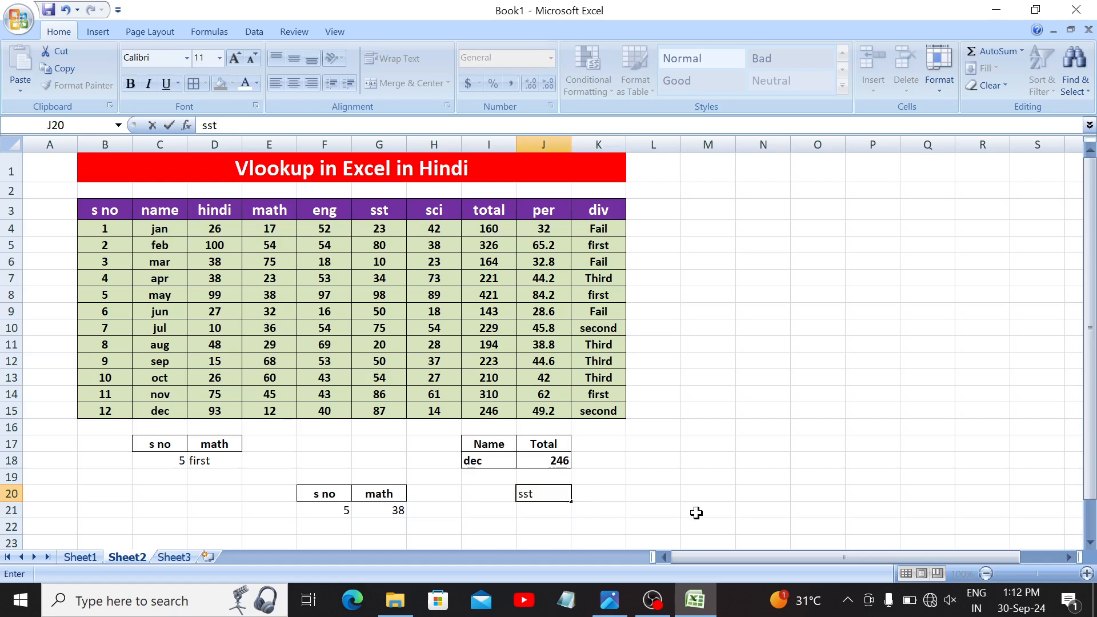
{"action": "key", "text": "Tab"}
{"action": "type", "text": "=mat"}
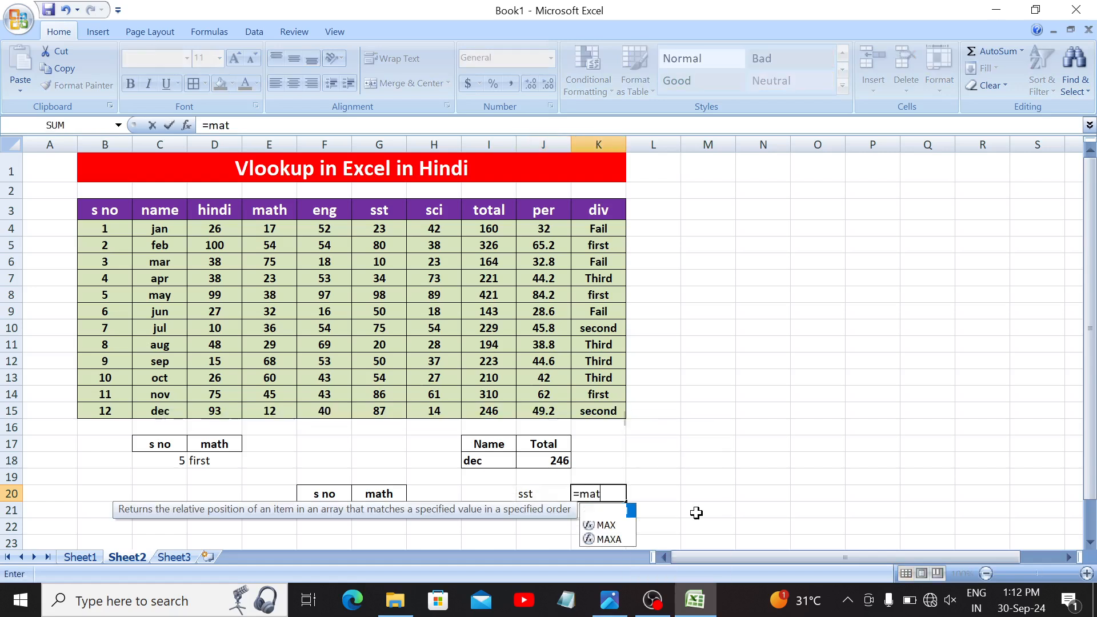
{"action": "key", "text": "Tab"}
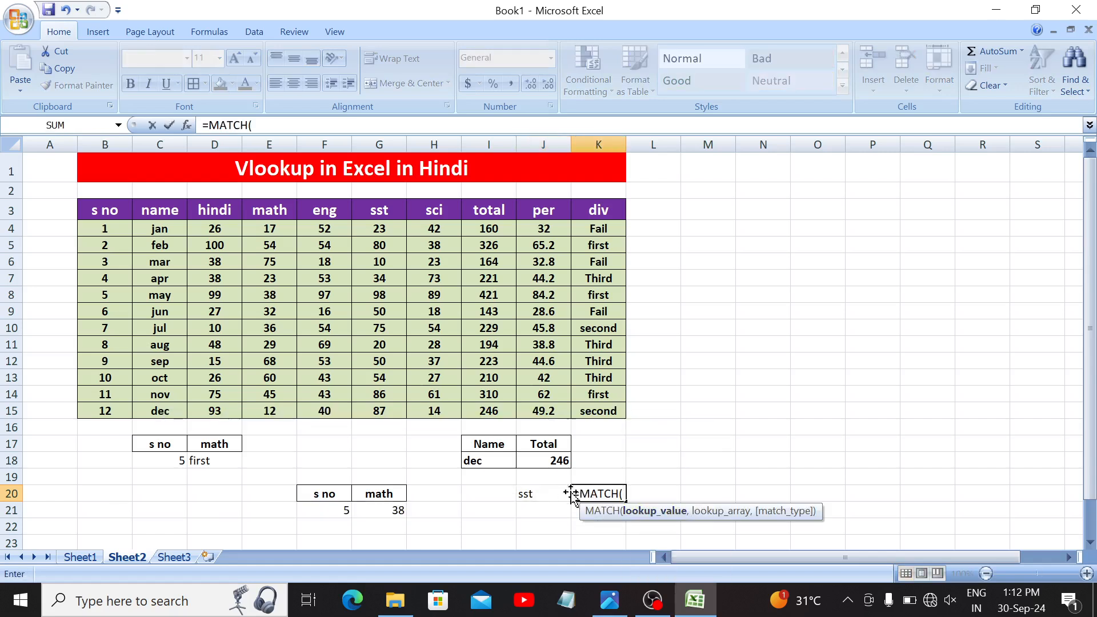
{"action": "left_click", "coordinate": [549, 494]}
{"action": "type", "text": ","}
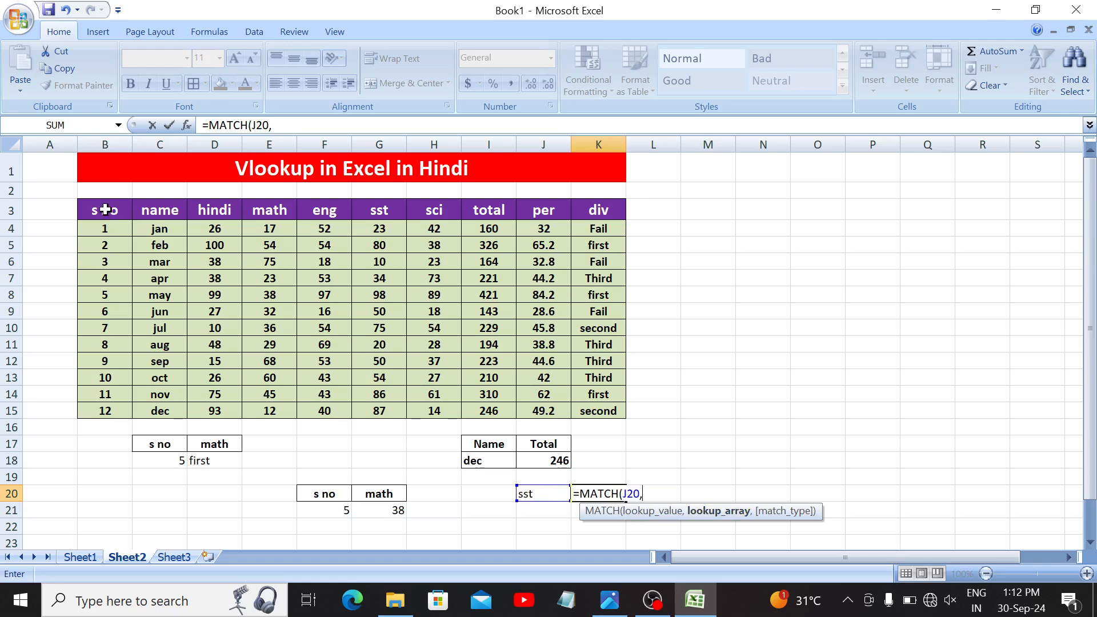
{"action": "left_click_drag", "start_coordinate": [105, 210], "coordinate": [583, 210]}
{"action": "type", "text": ","}
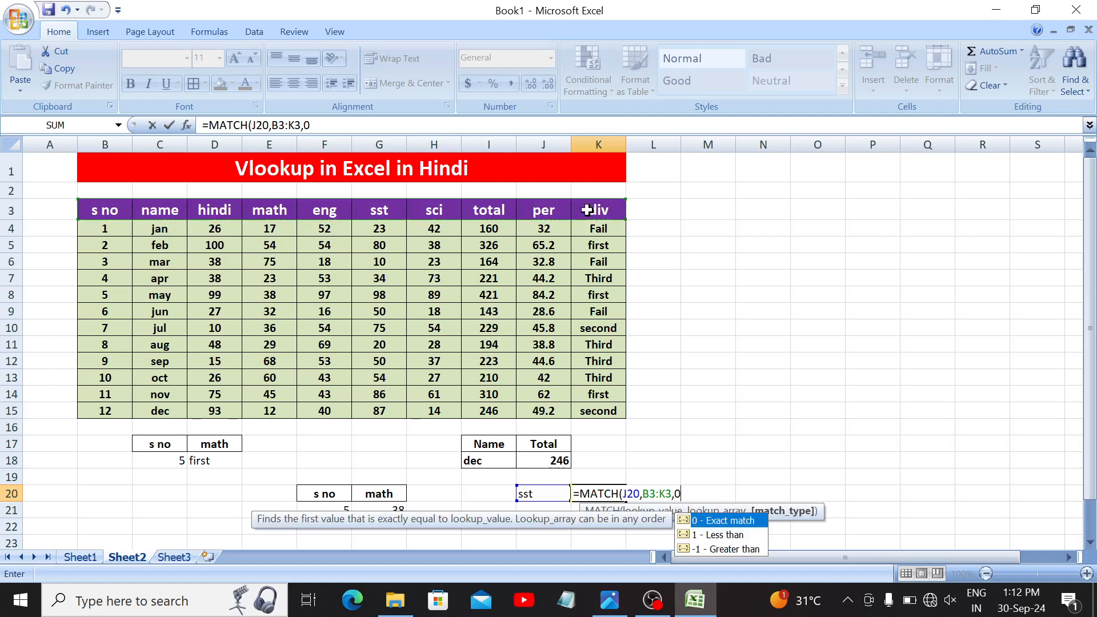
{"action": "type", "text": "0)"}
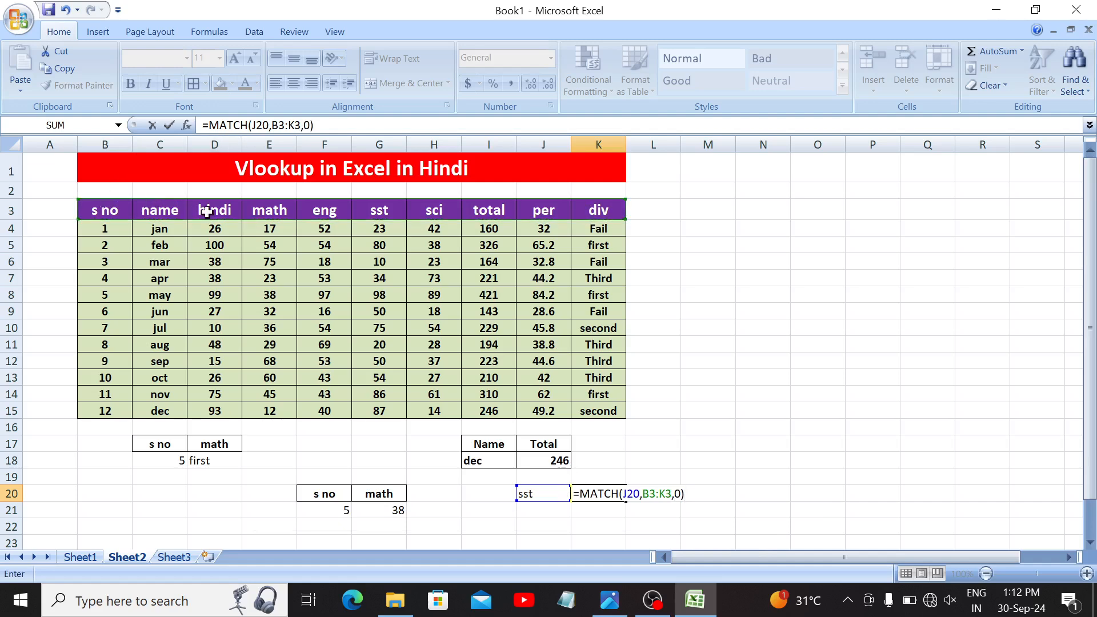
{"action": "key", "text": "Return"}
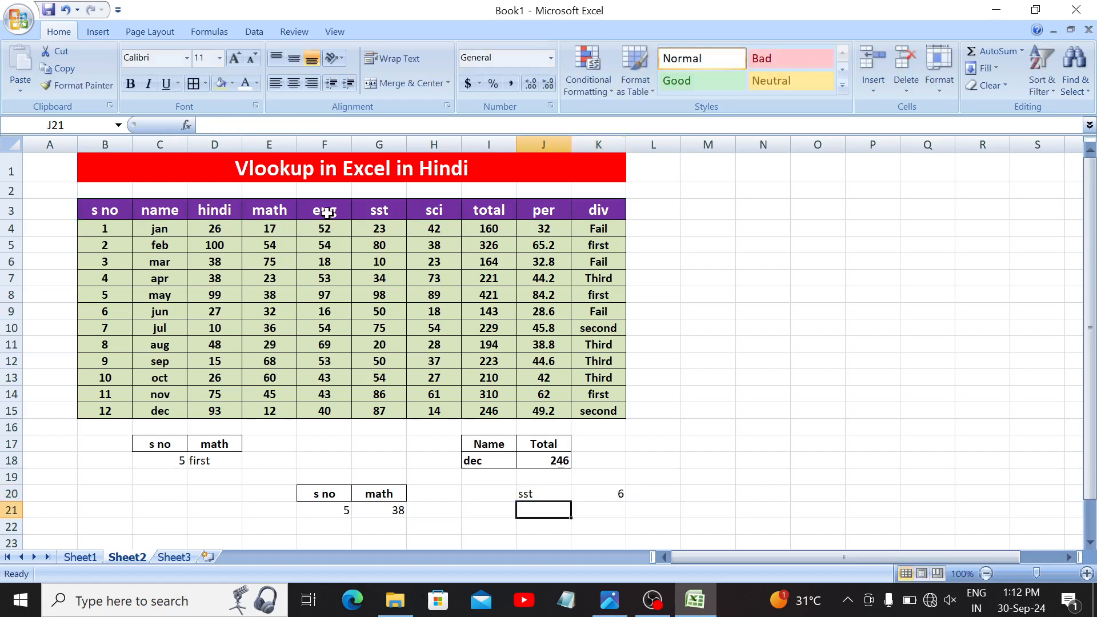
Step: Test the standalone MATCH formula by changing J20 to total, per and finally name
{"action": "key", "text": "Up"}
{"action": "type", "text": "to"}
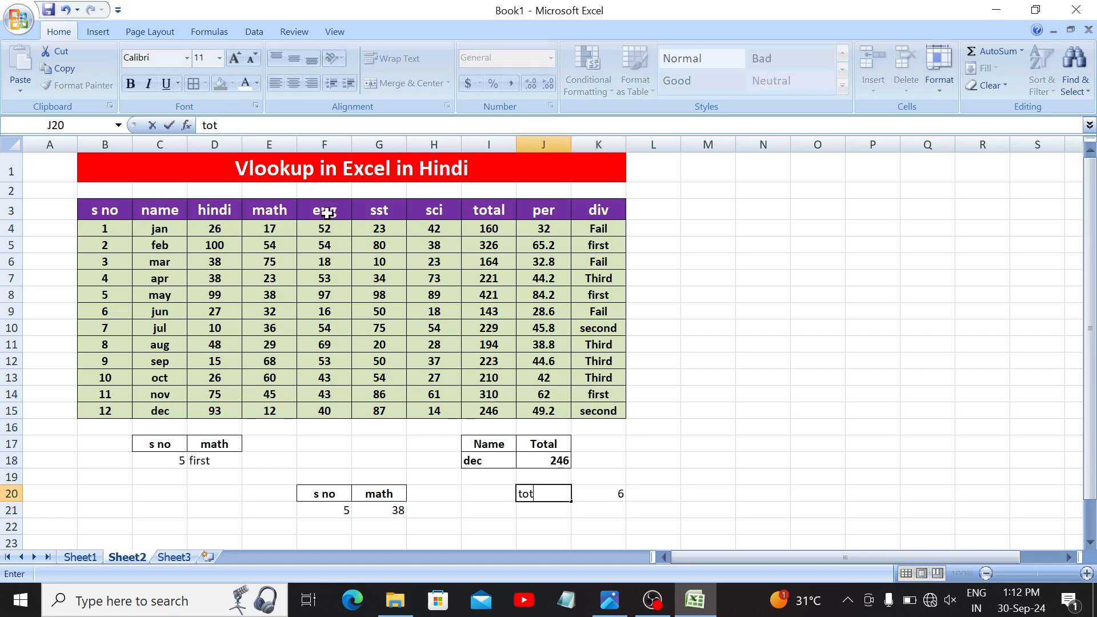
{"action": "type", "text": "tal"}
{"action": "key", "text": "Return"}
{"action": "key", "text": "Up"}
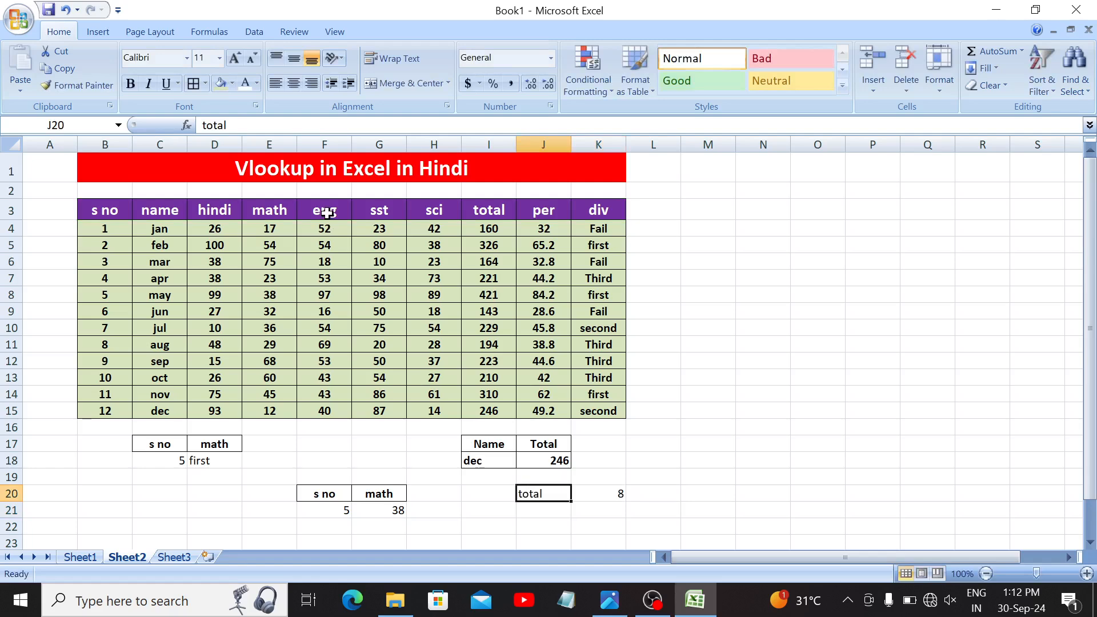
{"action": "type", "text": "per"}
{"action": "key", "text": "Return"}
{"action": "key", "text": "Up"}
{"action": "type", "text": "nam"}
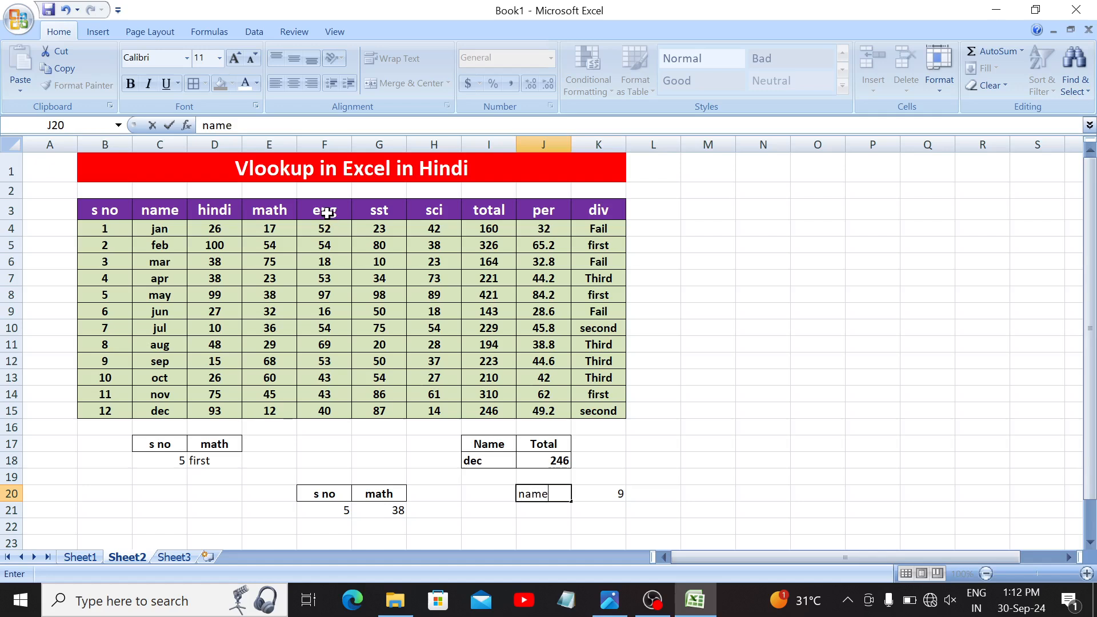
{"action": "key", "text": "Return"}
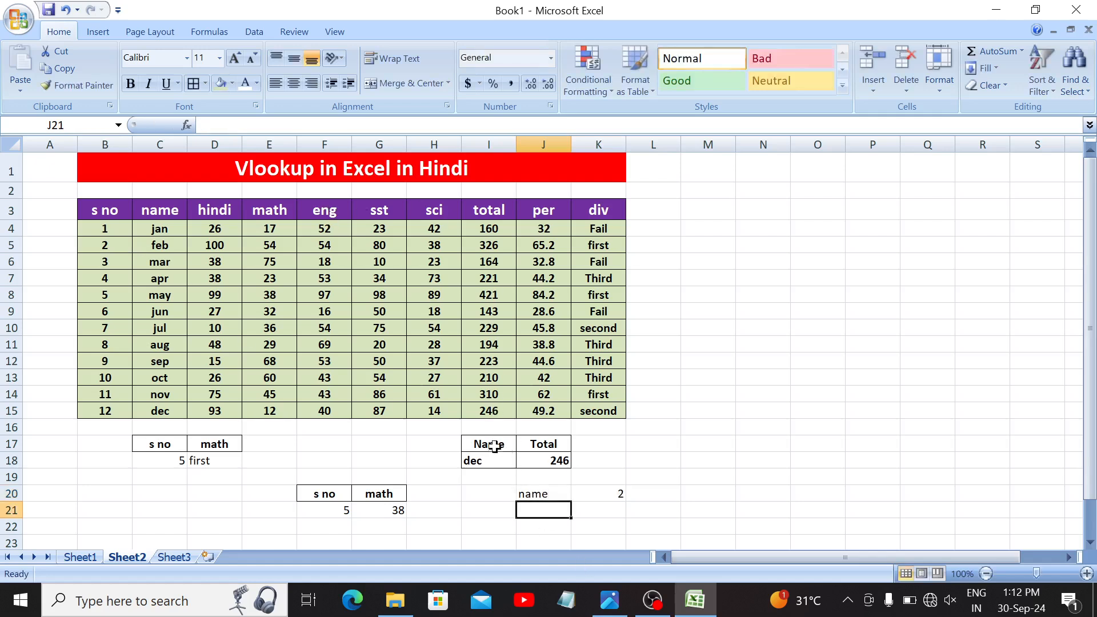
Step: Enter the headings Name in N7 and SST in O7 for a new lookup table beside the marks table
{"action": "left_click", "coordinate": [724, 279]}
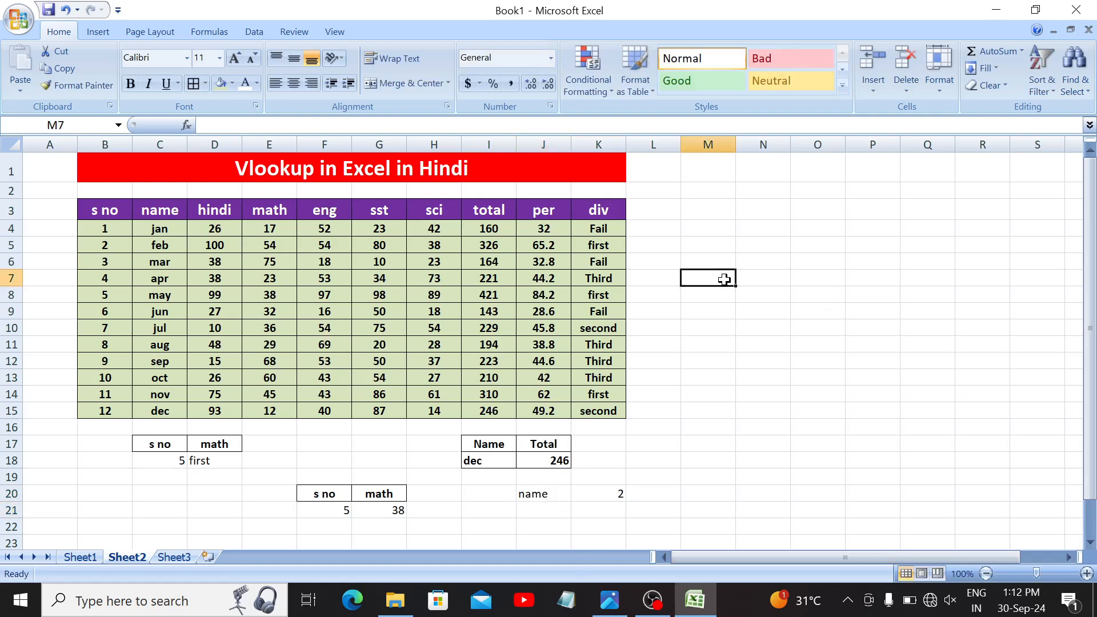
{"action": "key", "text": "Right"}
{"action": "type", "text": "Nam"}
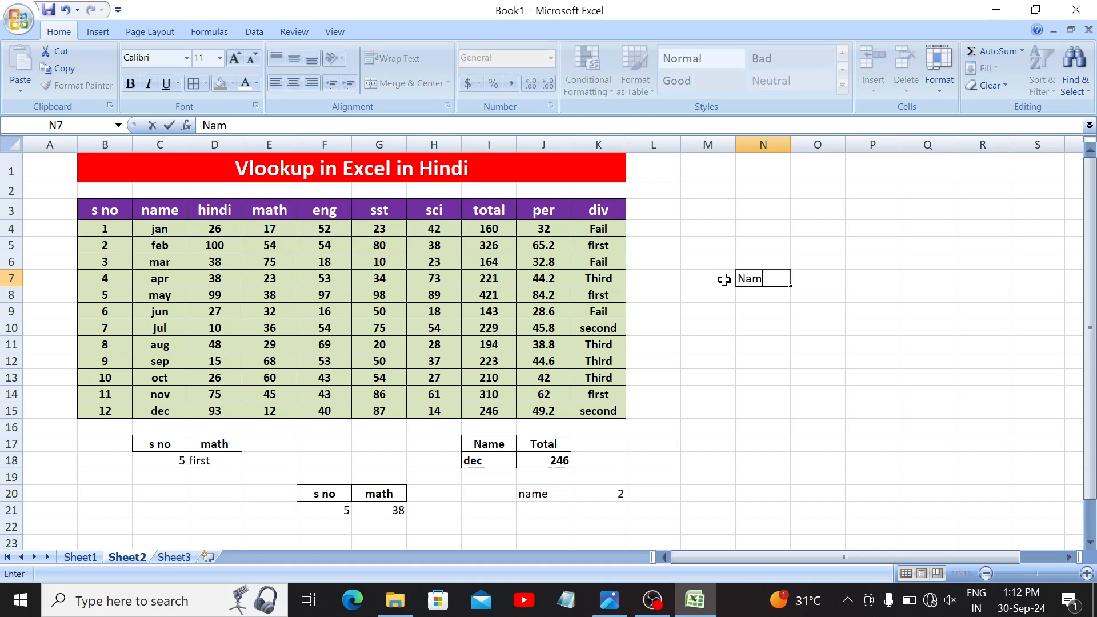
{"action": "type", "text": "e"}
{"action": "key", "text": "Right"}
{"action": "type", "text": "S"}
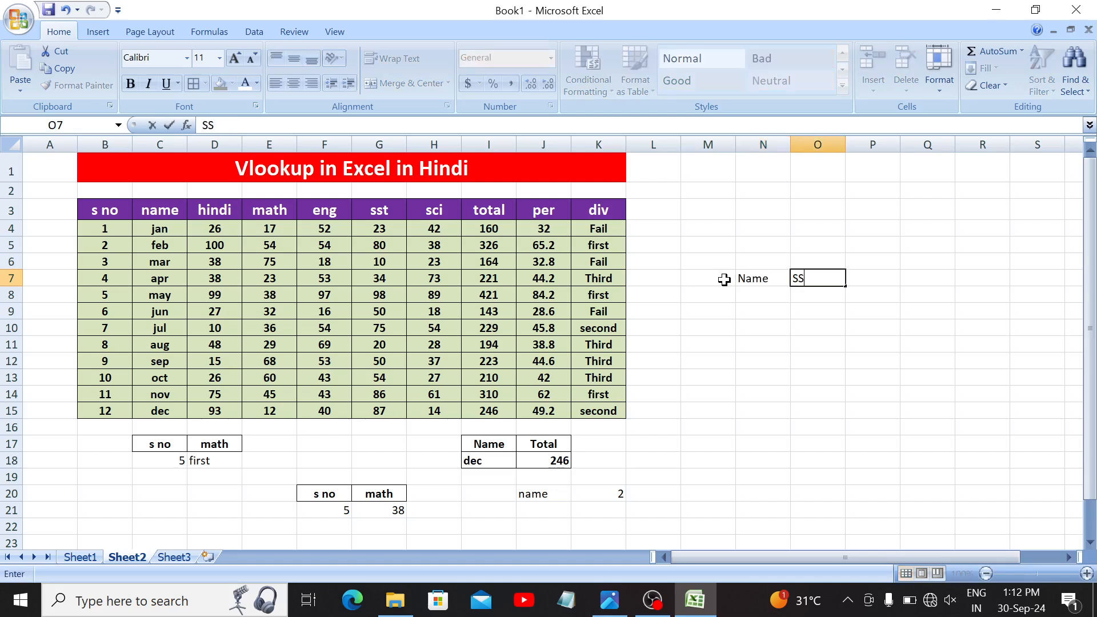
{"action": "type", "text": "ST"}
{"action": "key", "text": "Return"}
Step: Apply all borders and bold formatting to the new lookup table in N7:O8
{"action": "key", "text": "Up"}
{"action": "key", "text": "shift+Right"}
{"action": "key", "text": "shift+Down"}
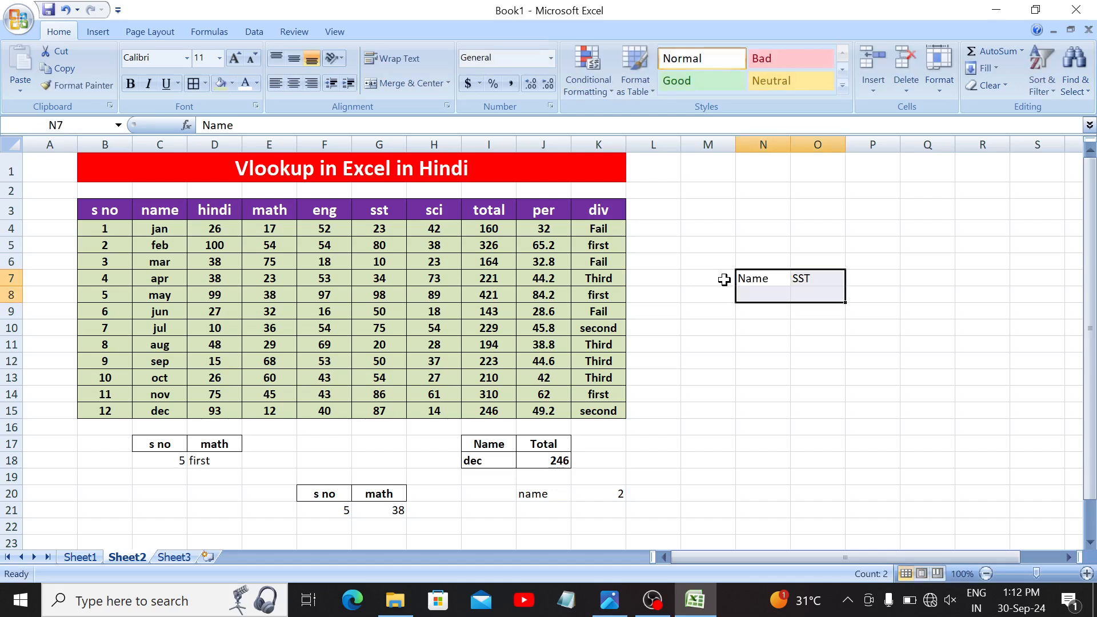
{"action": "key", "text": "alt+h"}
{"action": "key", "text": "b"}
{"action": "key", "text": "a"}
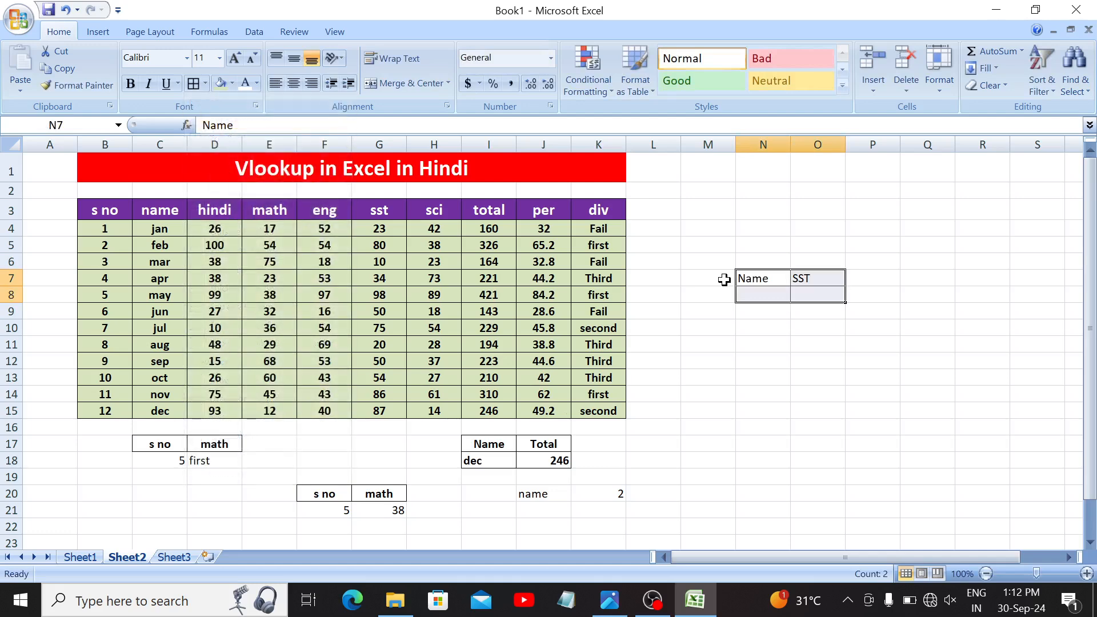
{"action": "key", "text": "ctrl+b"}
Step: Change the heading in O7 to eng and enter mar as the lookup name in N8
{"action": "key", "text": "Right"}
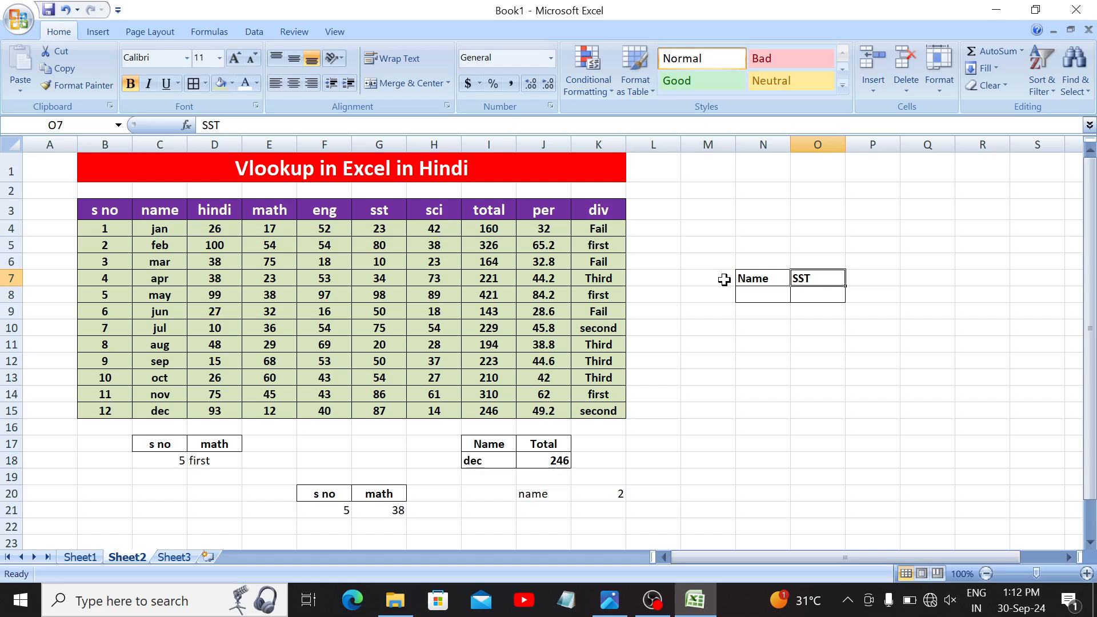
{"action": "type", "text": "eng"}
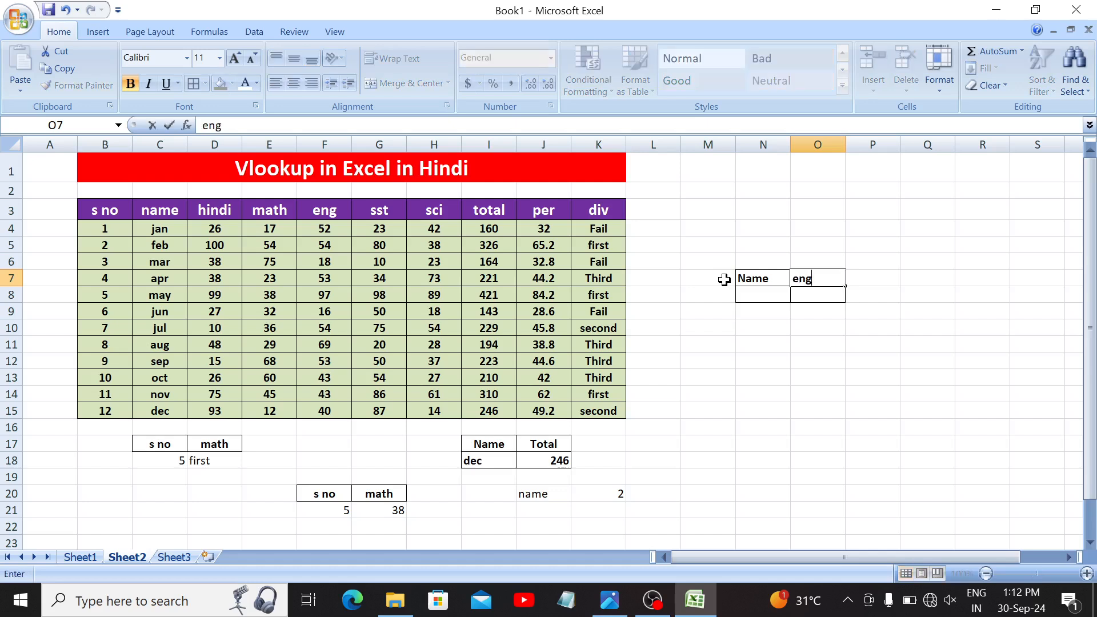
{"action": "key", "text": "Return"}
{"action": "key", "text": "Left"}
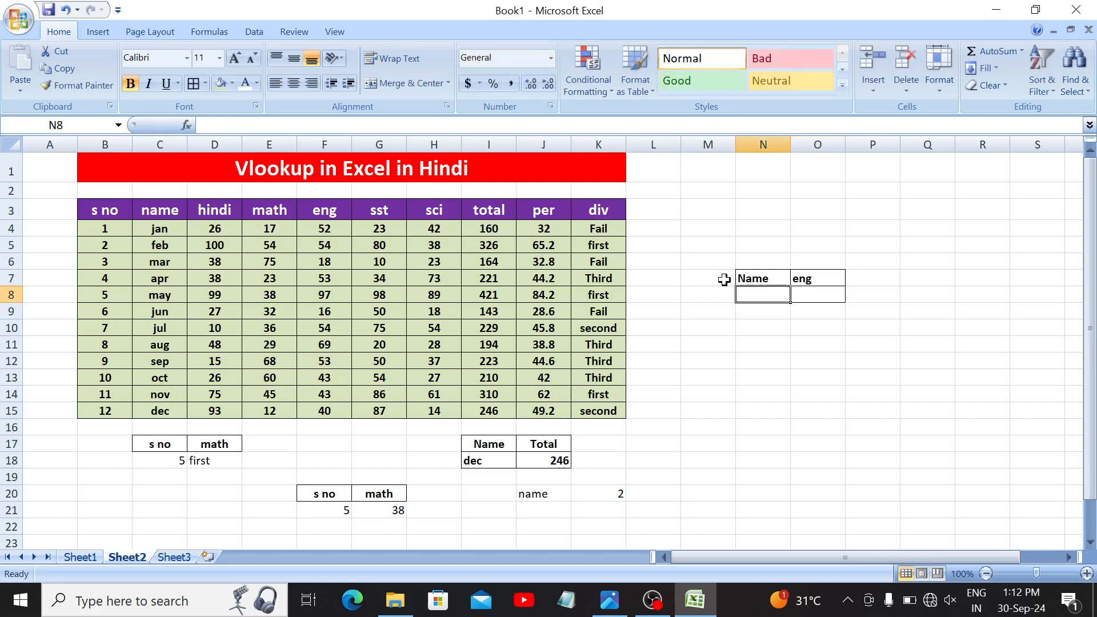
{"action": "type", "text": "mar"}
Step: Begin a VLOOKUP formula in O8 with N8 as the lookup value and C3:K15 as the table array
{"action": "key", "text": "Right"}
{"action": "type", "text": "="}
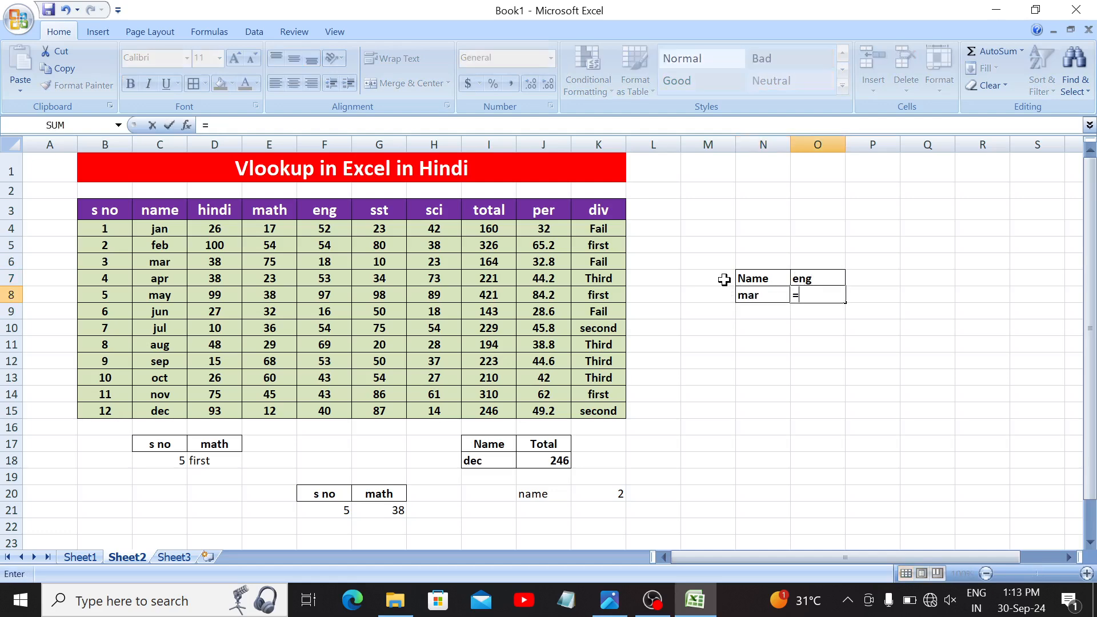
{"action": "type", "text": "vl"}
{"action": "key", "text": "Tab"}
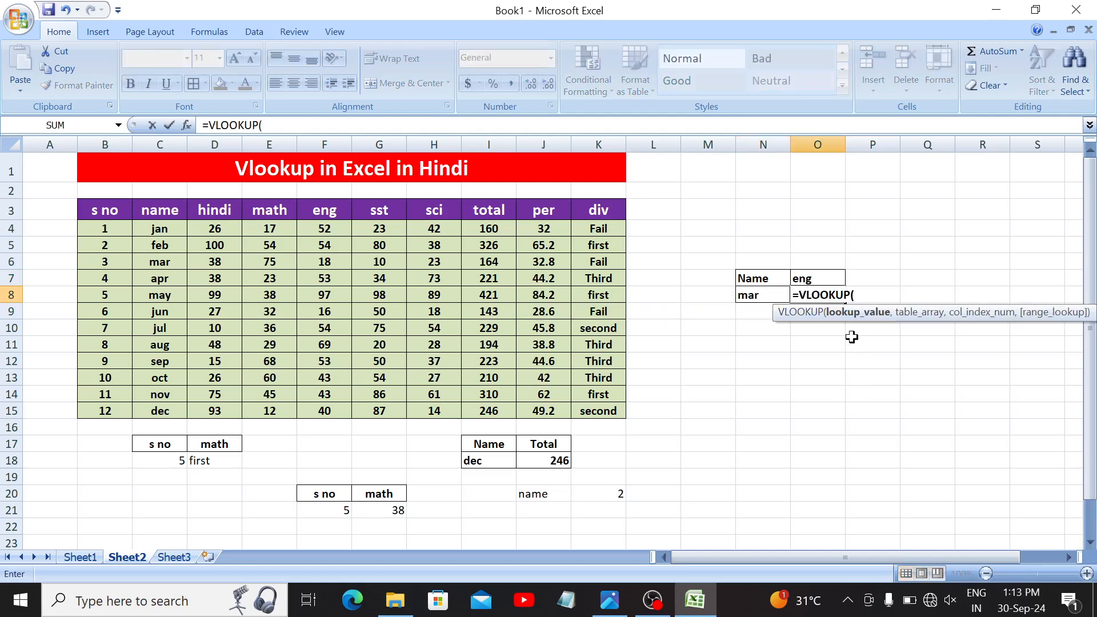
{"action": "left_click", "coordinate": [762, 293]}
{"action": "type", "text": ","}
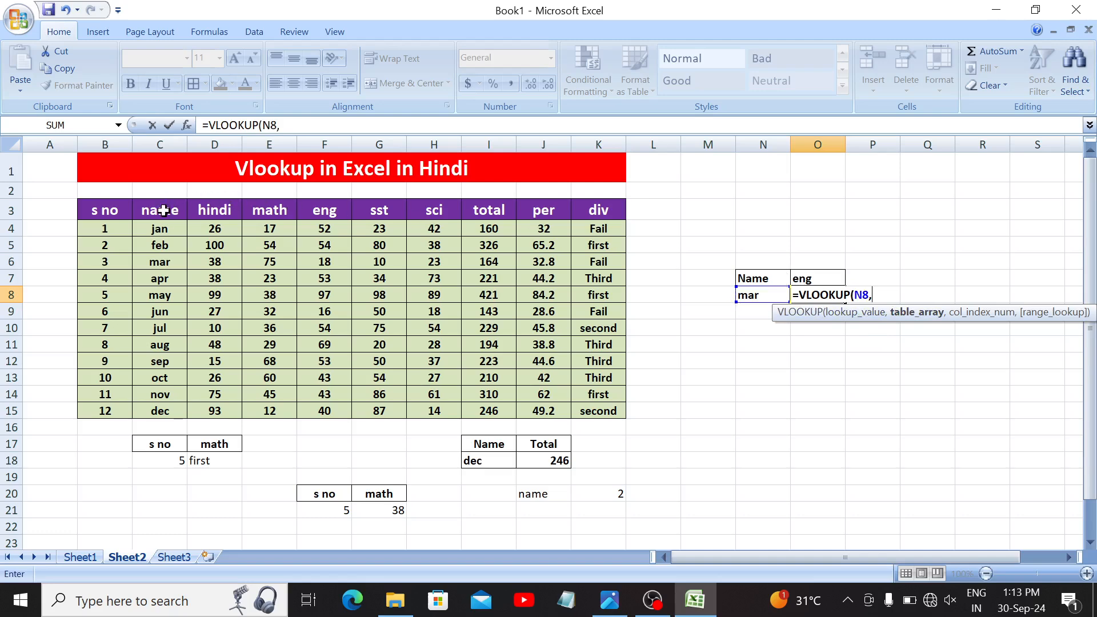
{"action": "left_click_drag", "start_coordinate": [163, 211], "coordinate": [596, 412]}
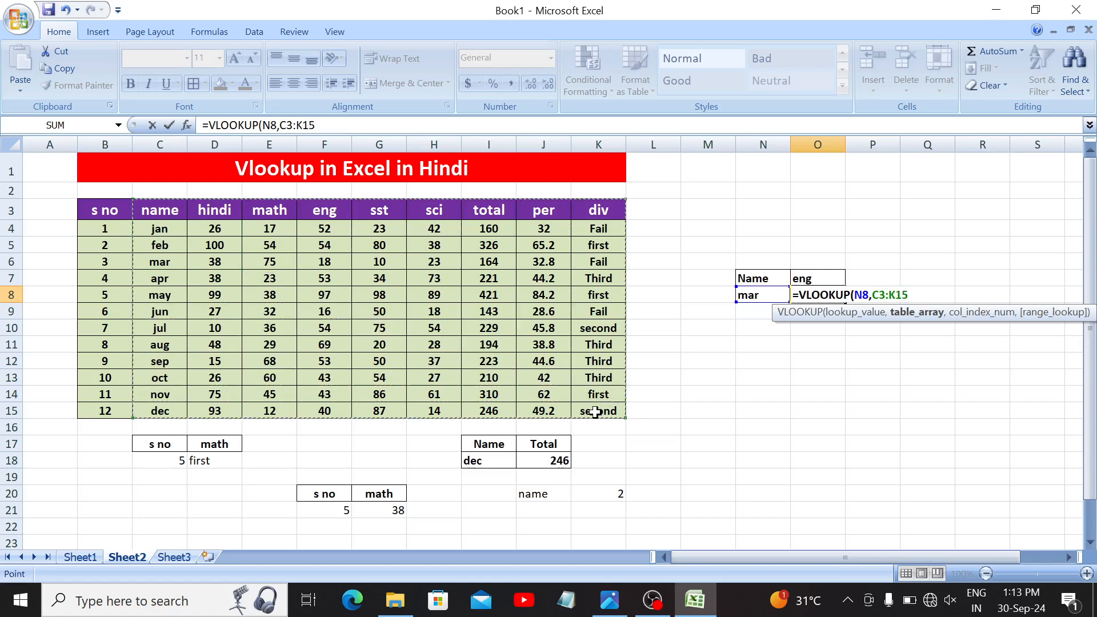
{"action": "type", "text": ","}
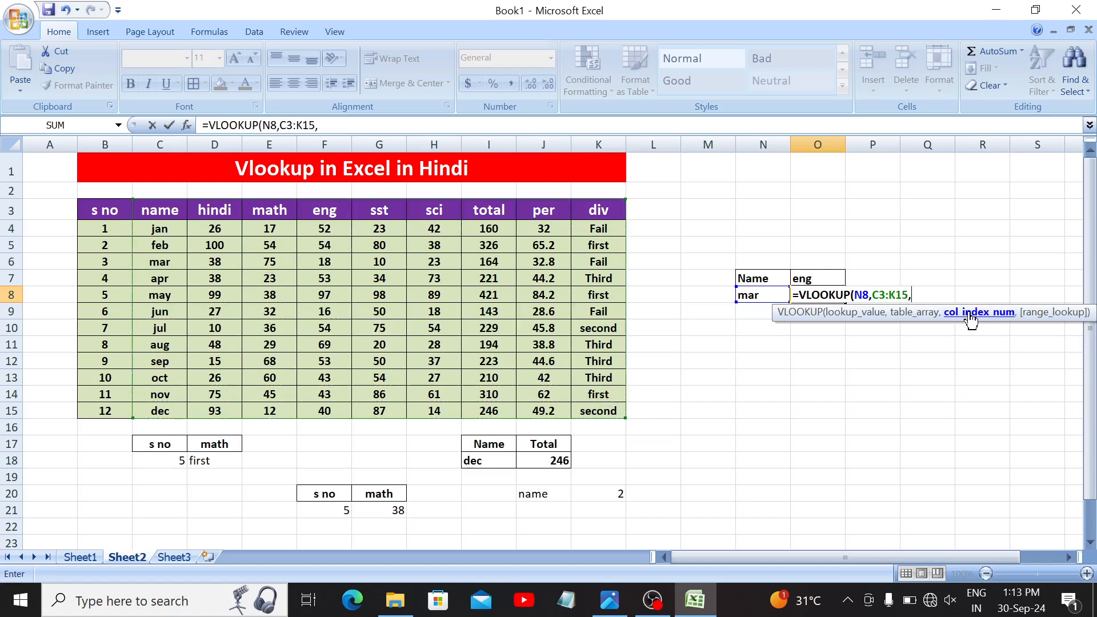
Step: Complete the O8 formula with MATCH(O7,C3:K3,0) as the column index and 0 as the range lookup
{"action": "type", "text": "mat"}
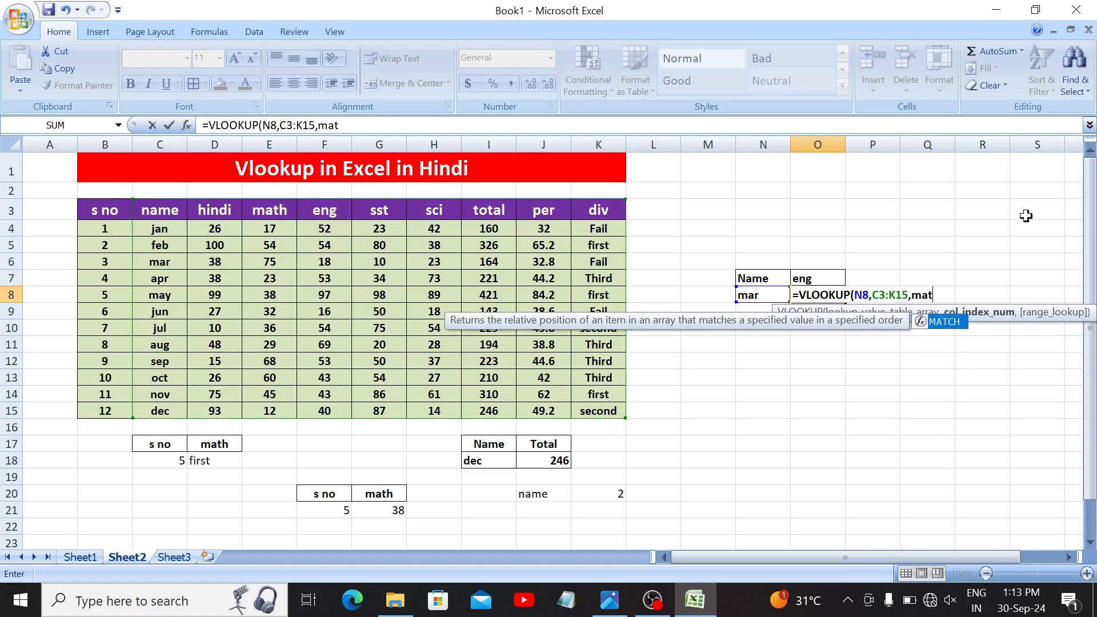
{"action": "key", "text": "Tab"}
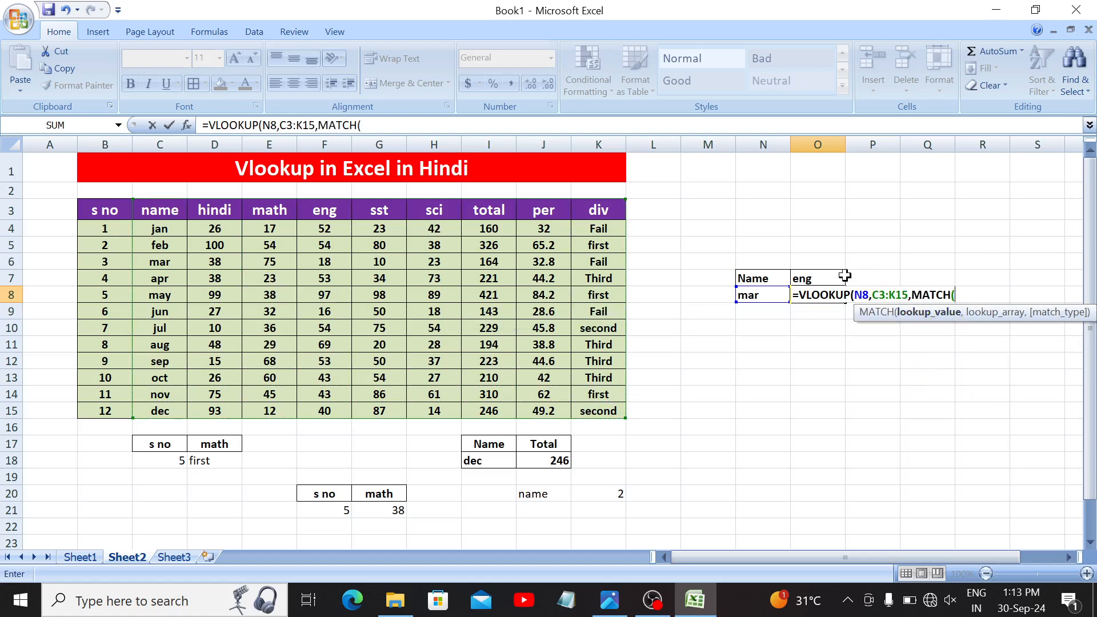
{"action": "left_click", "coordinate": [822, 276]}
{"action": "type", "text": ","}
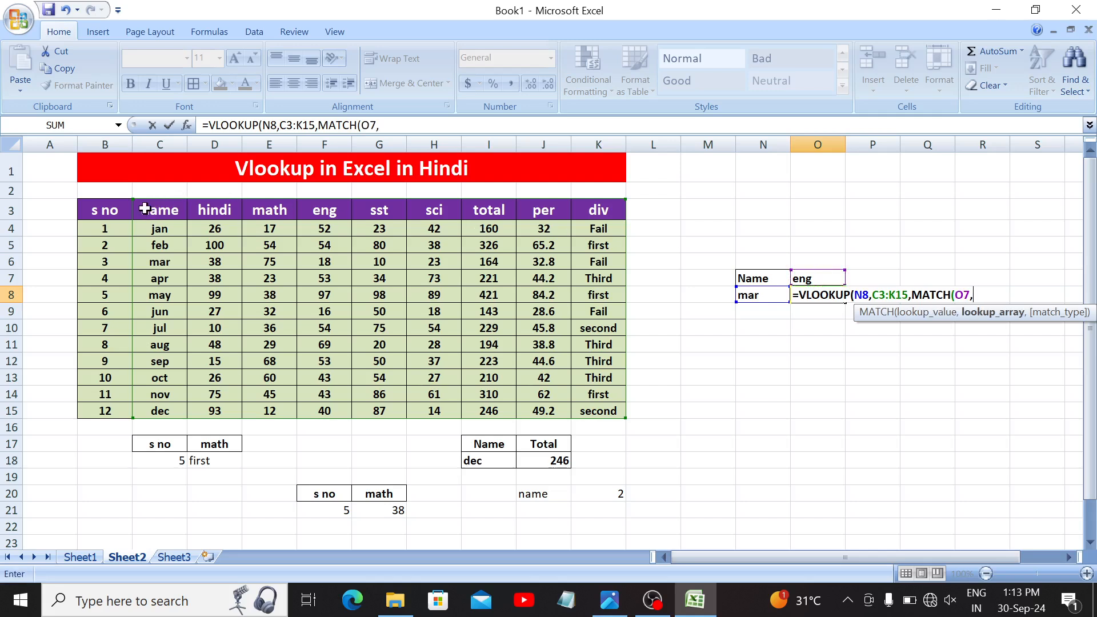
{"action": "left_click_drag", "start_coordinate": [145, 210], "coordinate": [603, 214]}
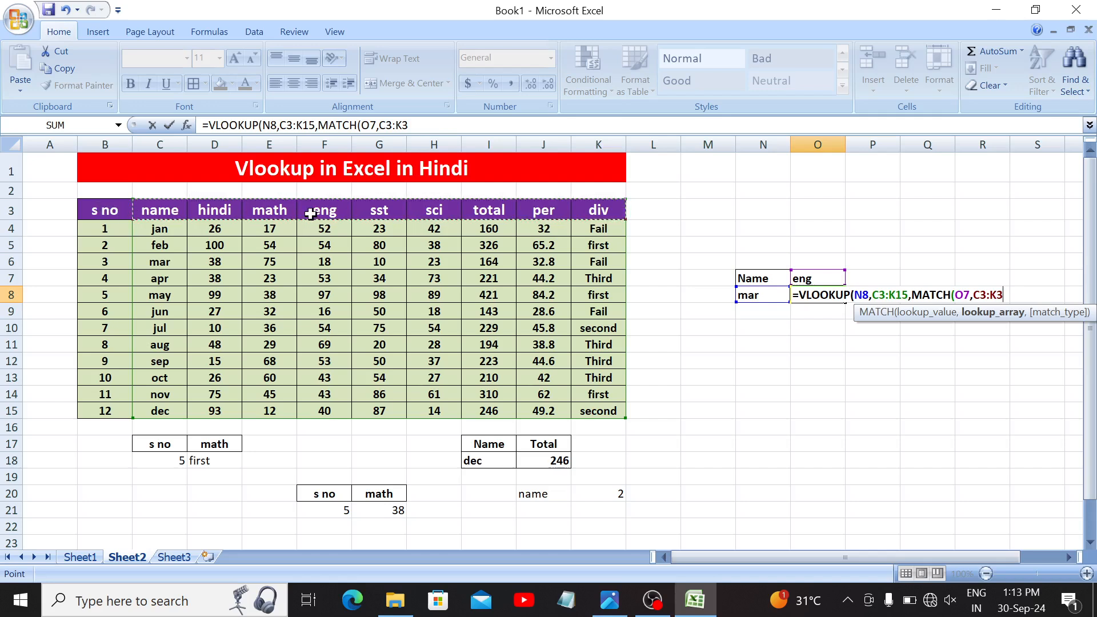
{"action": "type", "text": ",0"}
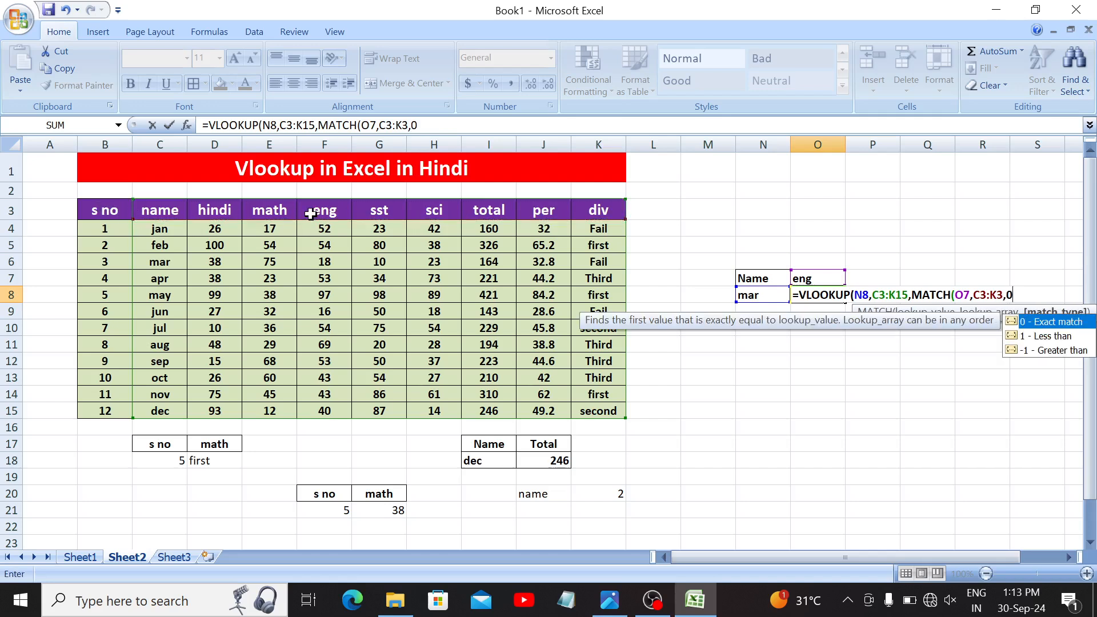
{"action": "type", "text": "),"}
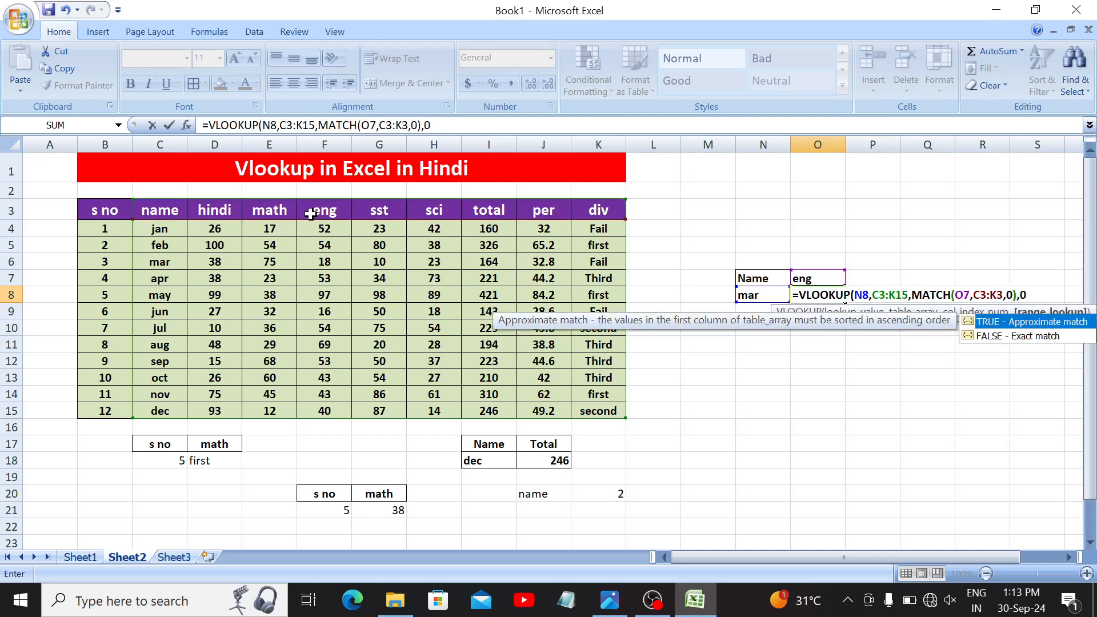
{"action": "type", "text": "0)"}
{"action": "key", "text": "Return"}
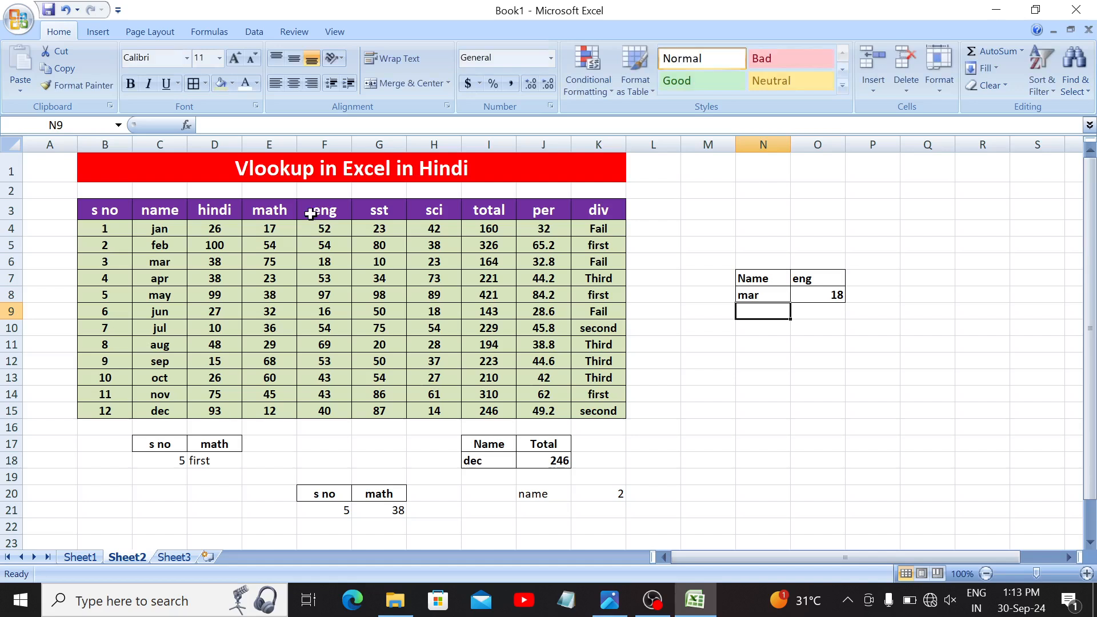
Step: Test the name lookup by changing the heading in O7 to total and finally to Div
{"action": "key", "text": "Up"}
{"action": "key", "text": "Right"}
{"action": "key", "text": "Up"}
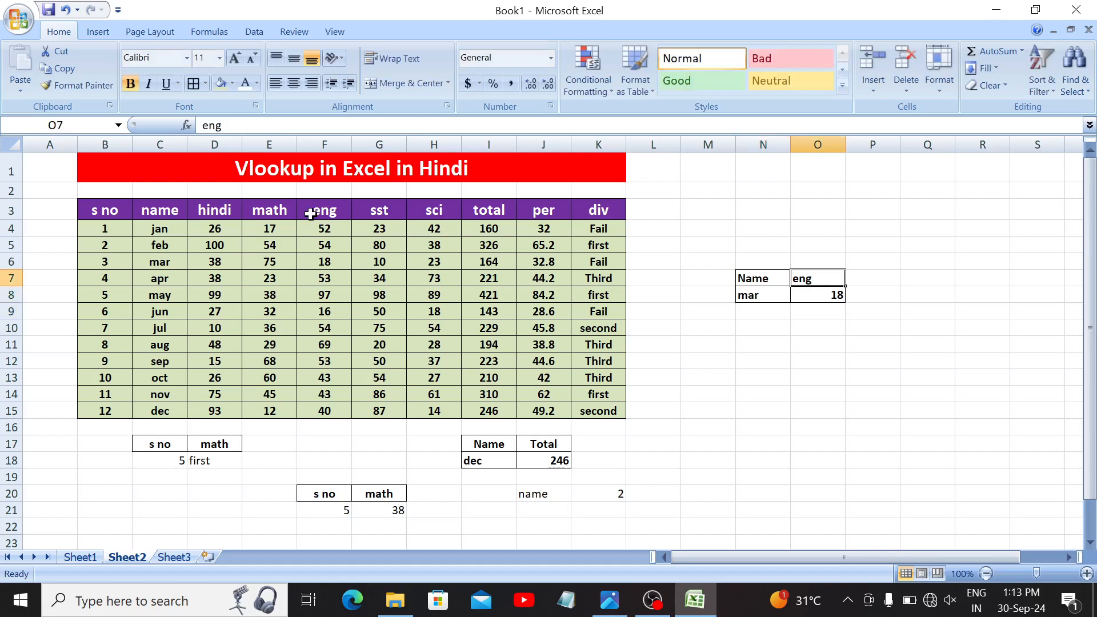
{"action": "type", "text": "total"}
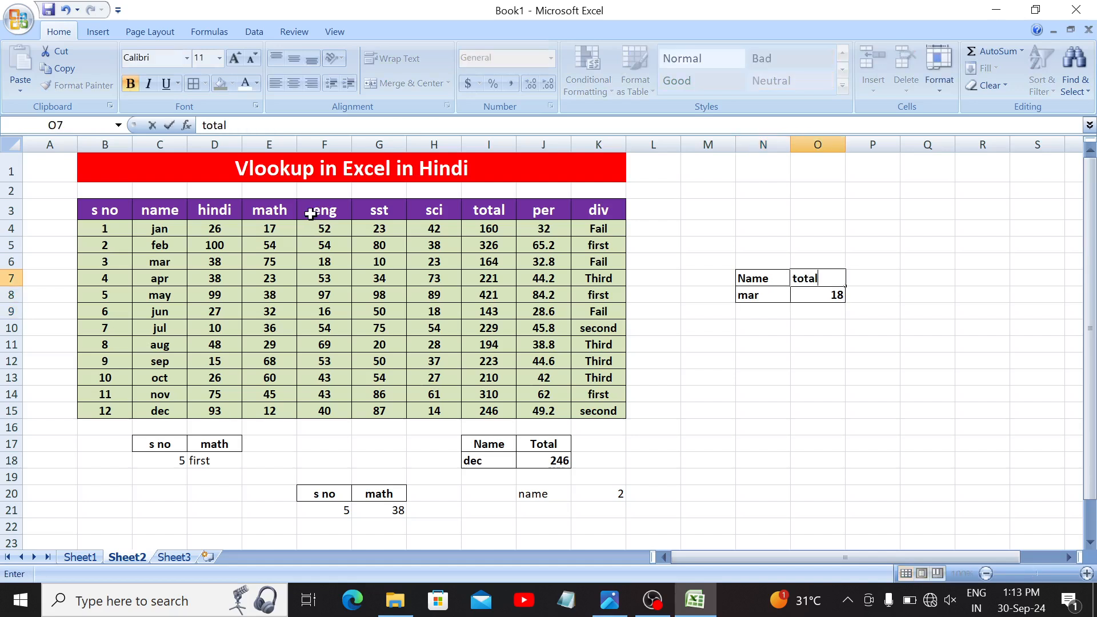
{"action": "key", "text": "Return"}
{"action": "key", "text": "Up"}
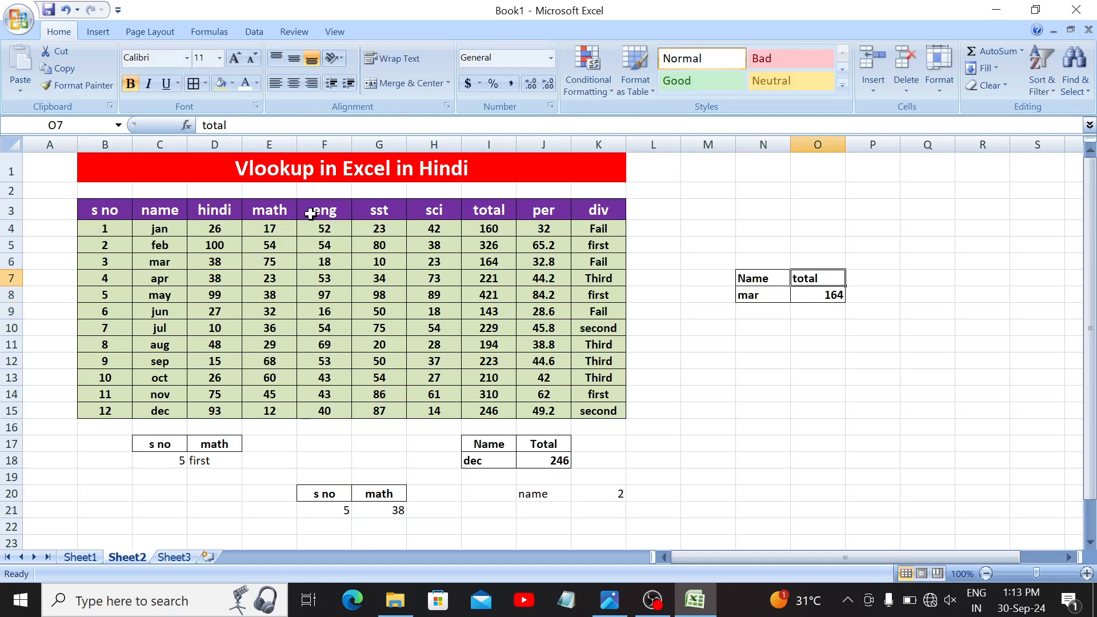
{"action": "type", "text": "Div"}
{"action": "key", "text": "Return"}
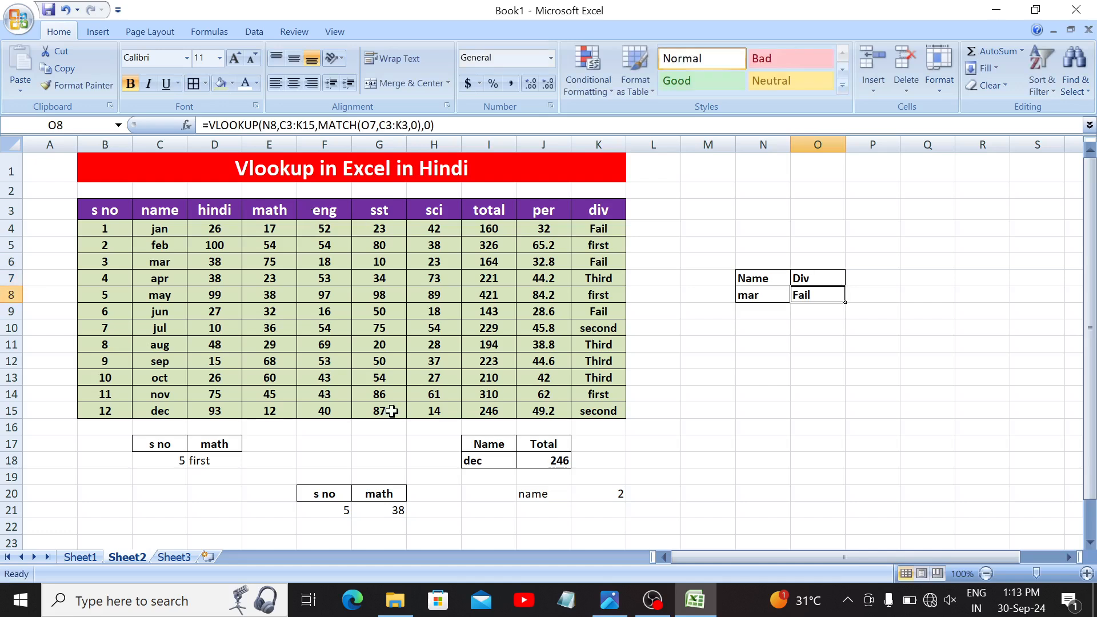
Step: Widen column M and enter the headings s no in M17 and total in N17
{"action": "left_click", "coordinate": [747, 445]}
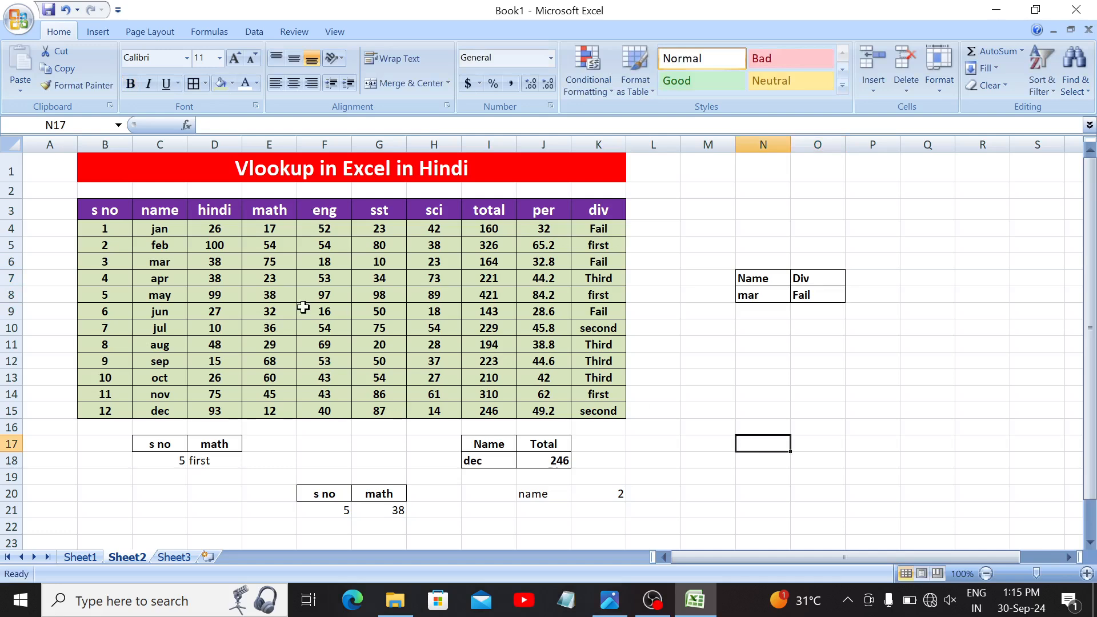
{"action": "key", "text": "Left"}
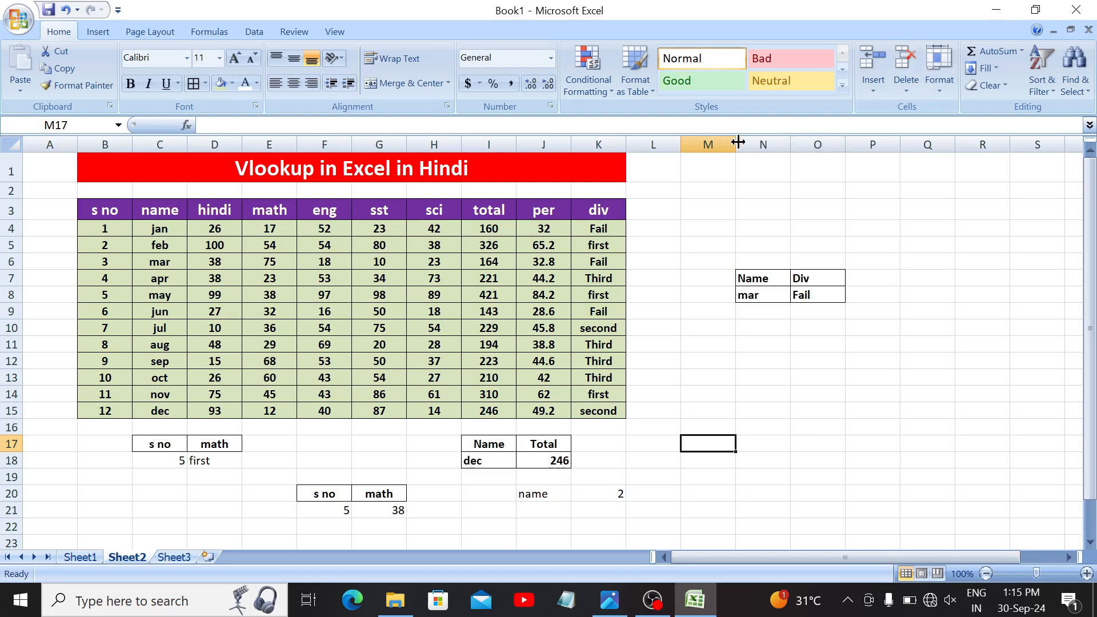
{"action": "left_click_drag", "start_coordinate": [736, 144], "coordinate": [801, 152]}
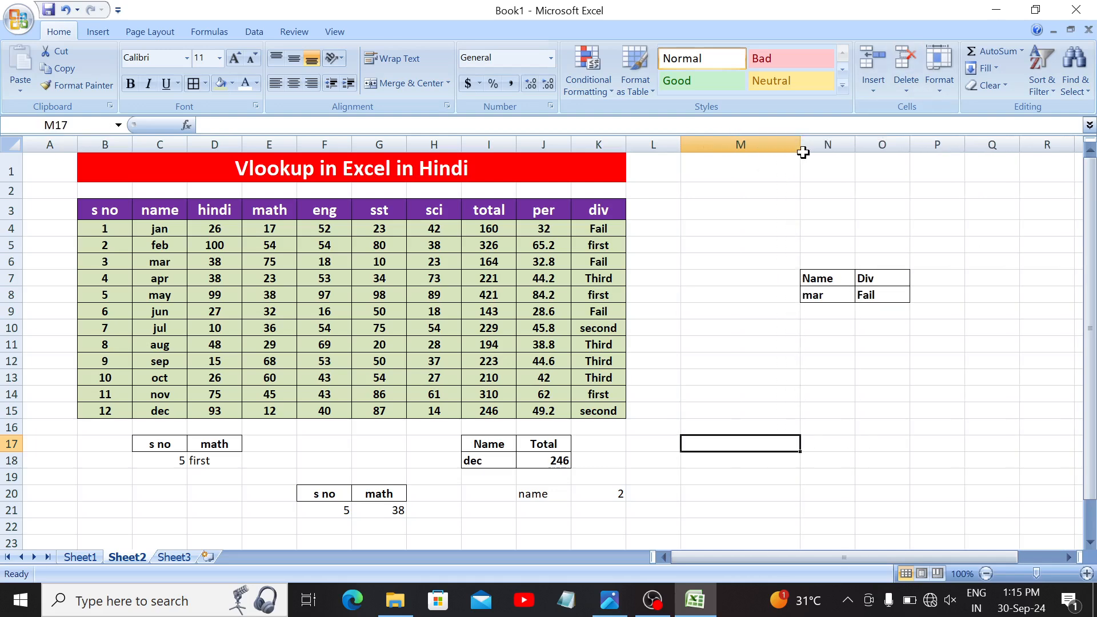
{"action": "type", "text": "s no"}
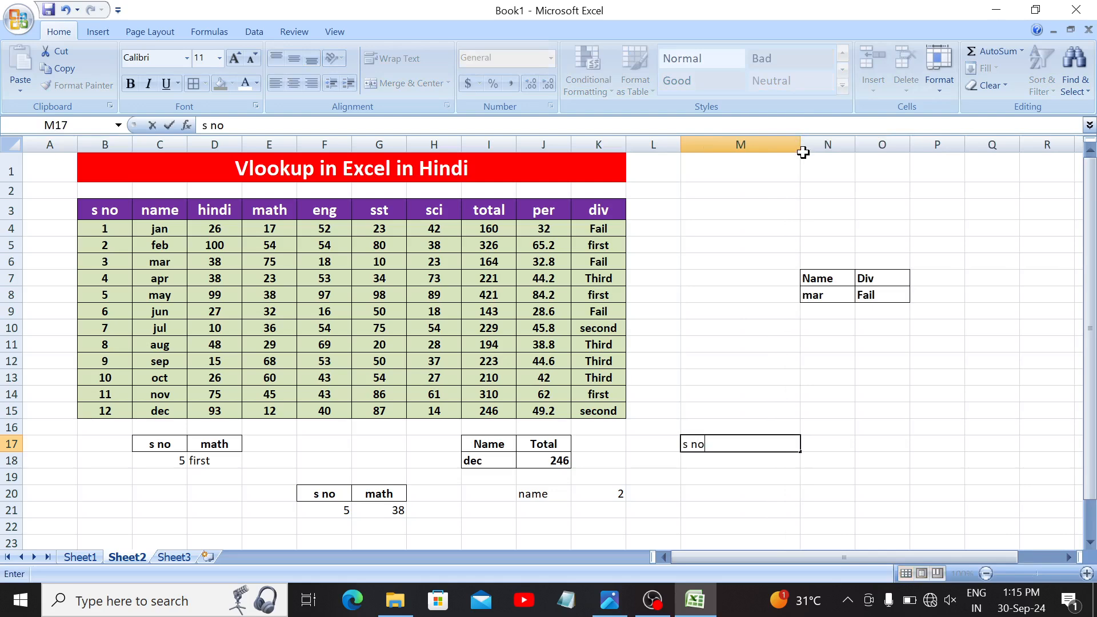
{"action": "key", "text": "Tab"}
{"action": "type", "text": "total"}
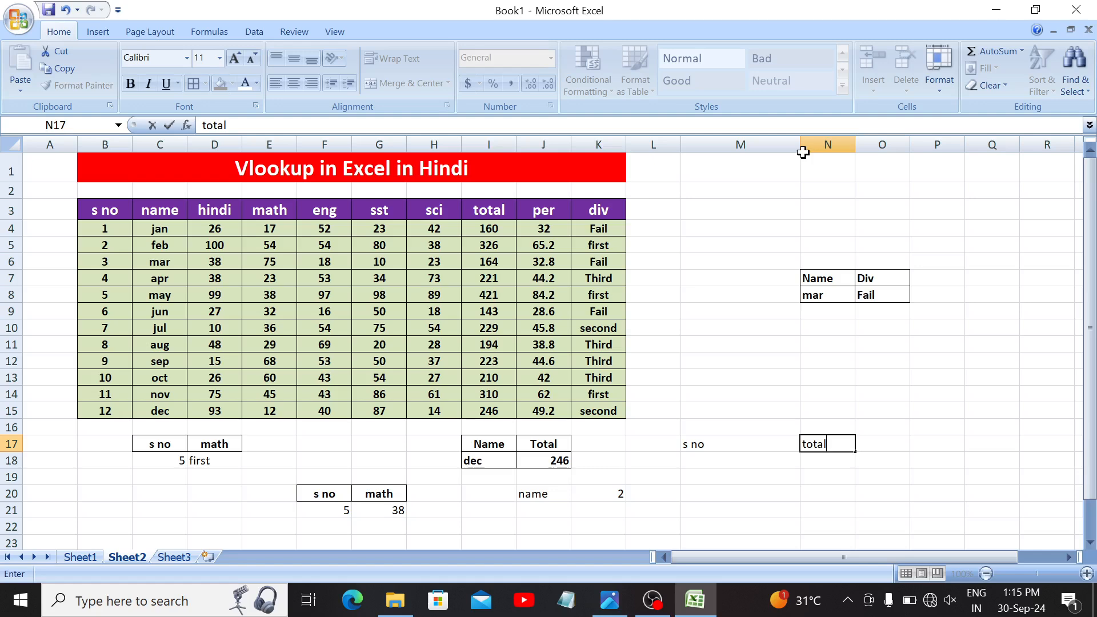
{"action": "key", "text": "Return"}
Step: Apply all borders to the new lookup table in M17:N18
{"action": "key", "text": "Up"}
{"action": "key", "text": "shift+Right"}
{"action": "key", "text": "shift+Down"}
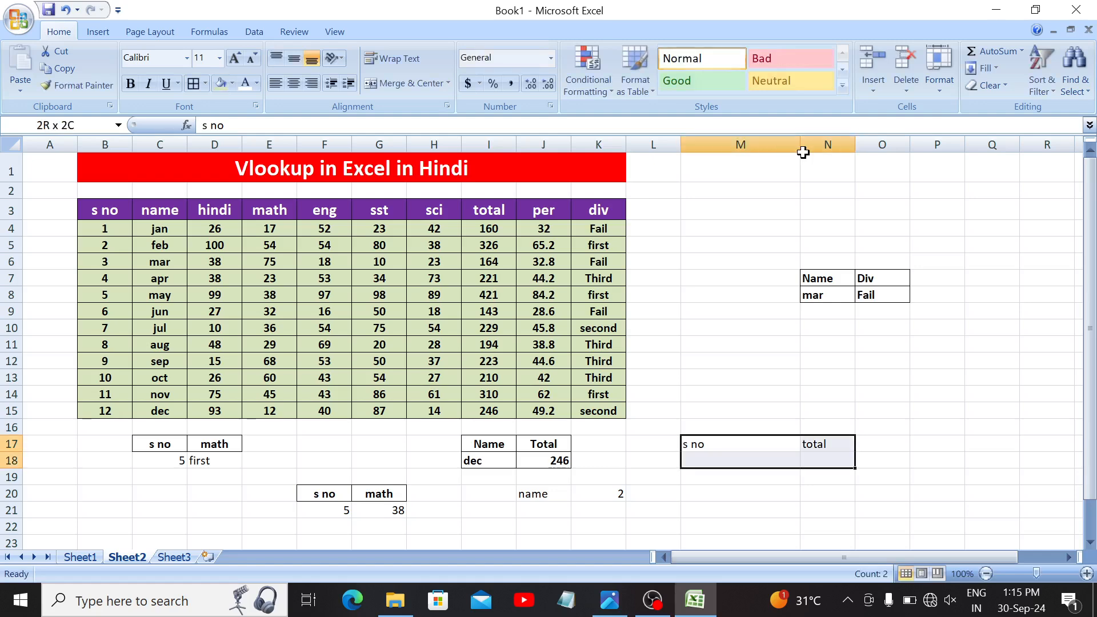
{"action": "key", "text": "alt+h"}
{"action": "key", "text": "b"}
{"action": "key", "text": "a"}
Step: Enter 6 in M18 and change the heading in M17 to s no or Name
{"action": "key", "text": "Down"}
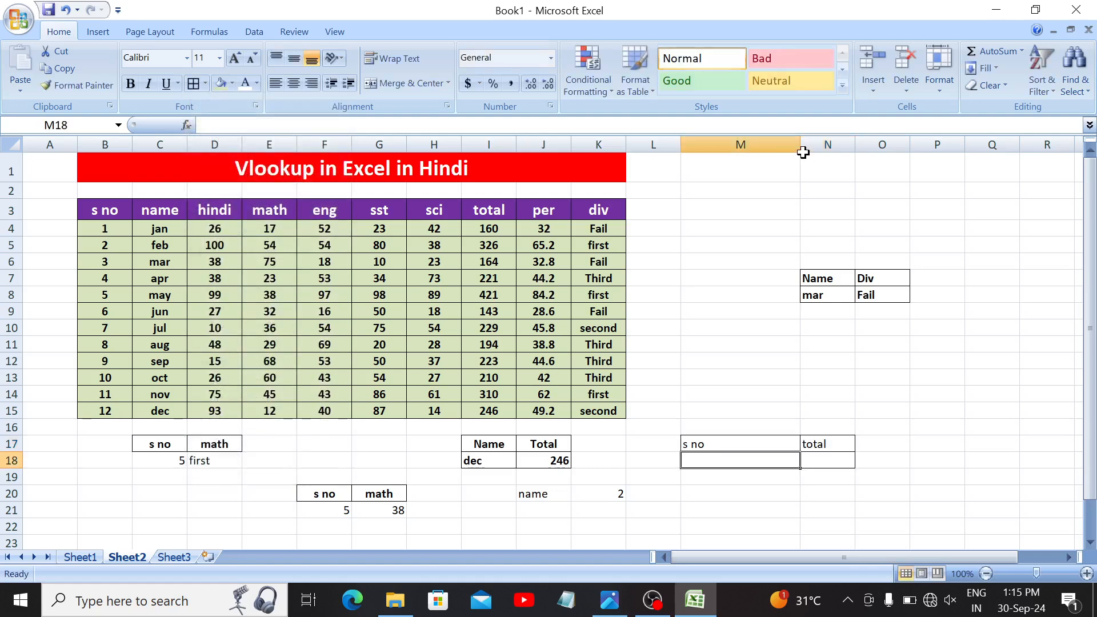
{"action": "type", "text": "6"}
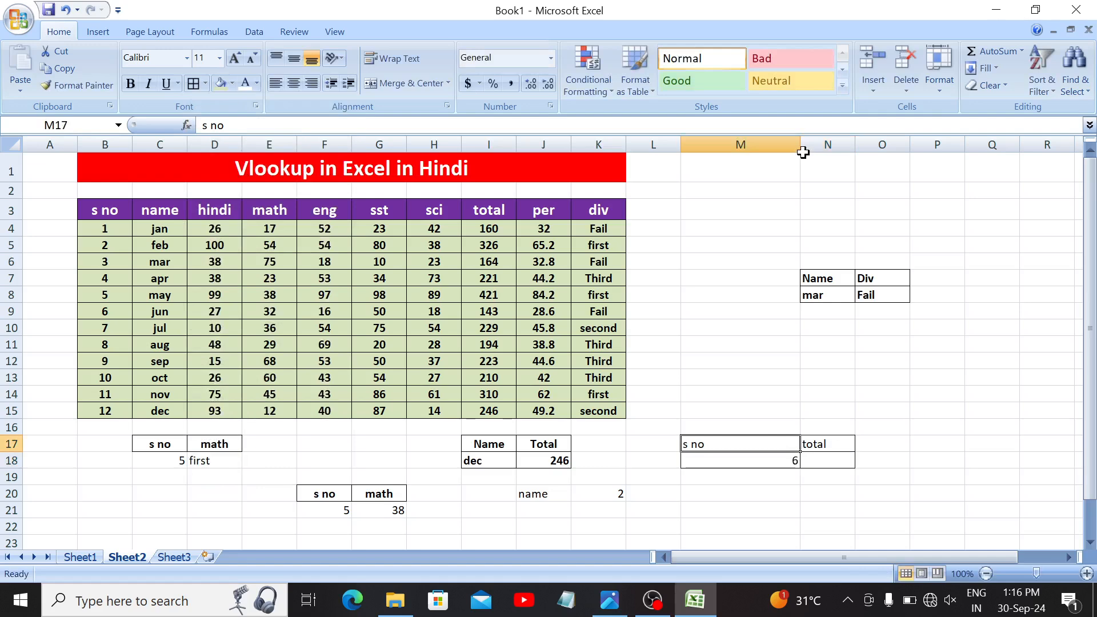
{"action": "key", "text": "Tab"}
{"action": "key", "text": "Down"}
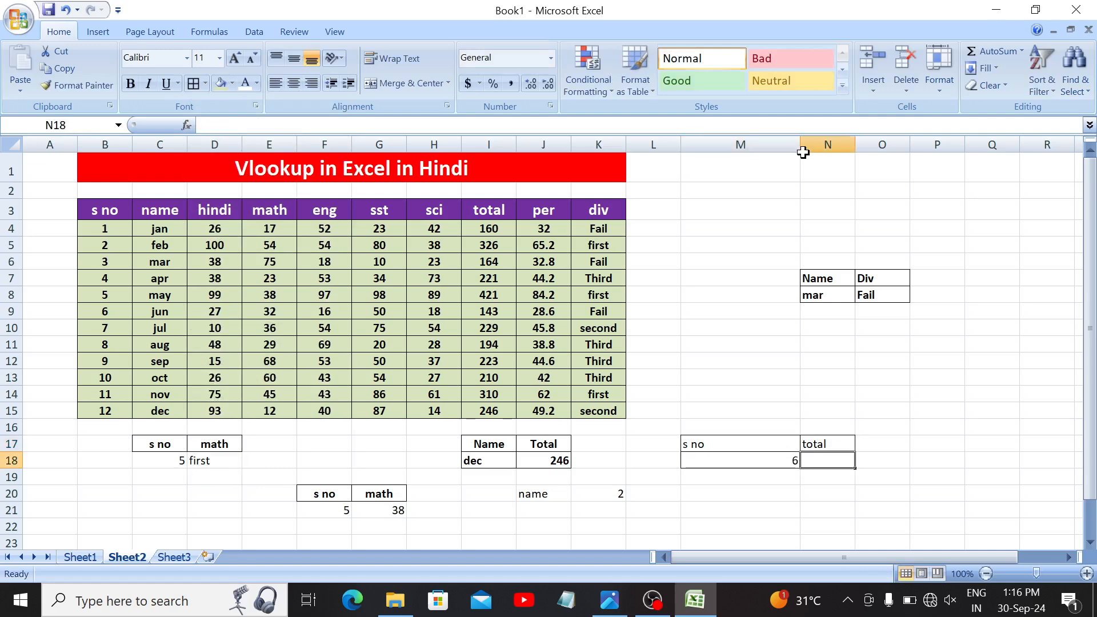
{"action": "key", "text": "Left"}
{"action": "key", "text": "Up"}
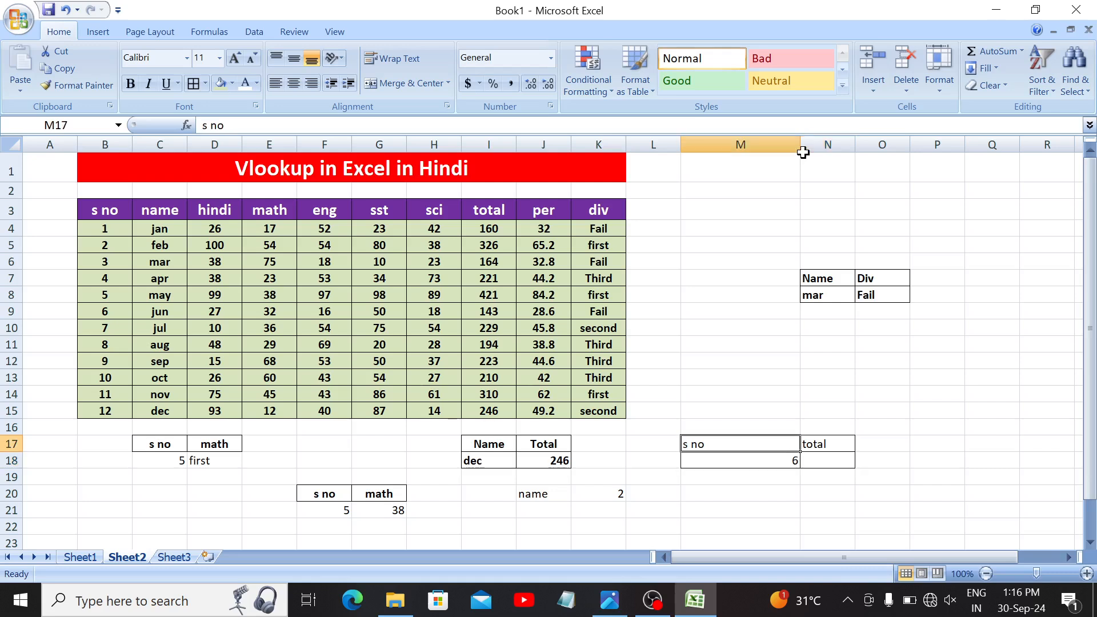
{"action": "key", "text": "F2"}
{"action": "type", "text": "or Name"}
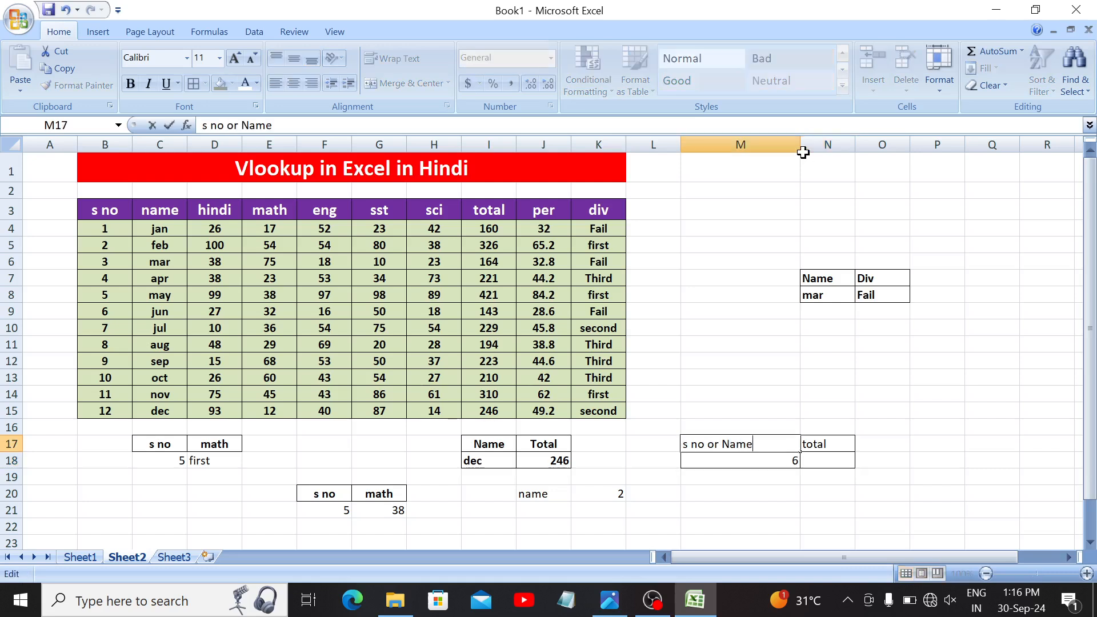
{"action": "key", "text": "Return"}
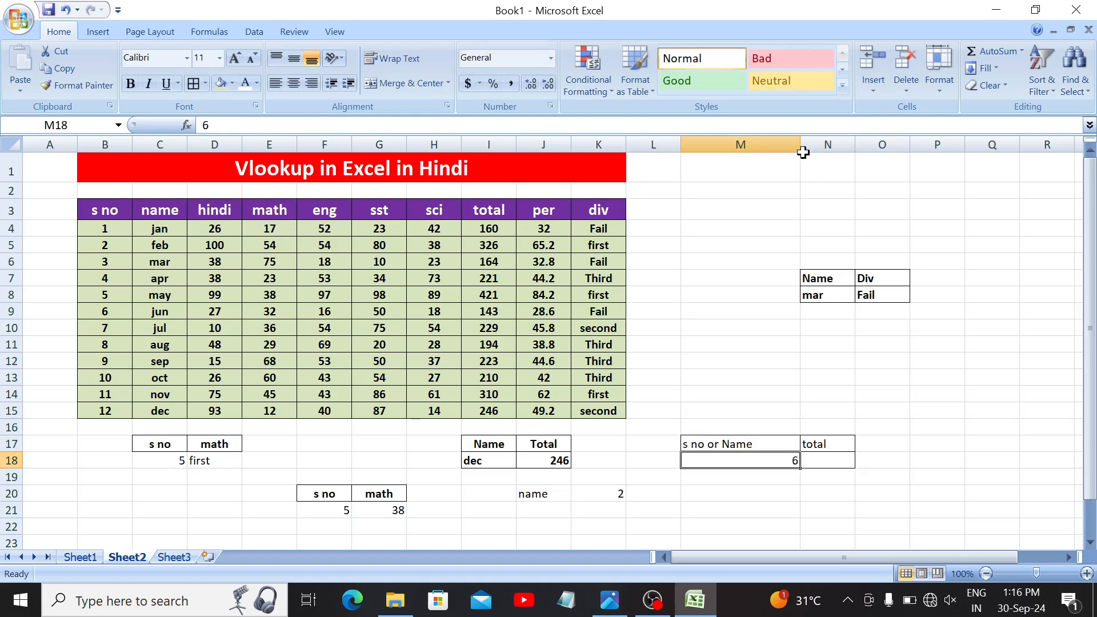
Step: Enter may as the lookup value in M18 and make the table in M17:N18 bold
{"action": "type", "text": "may"}
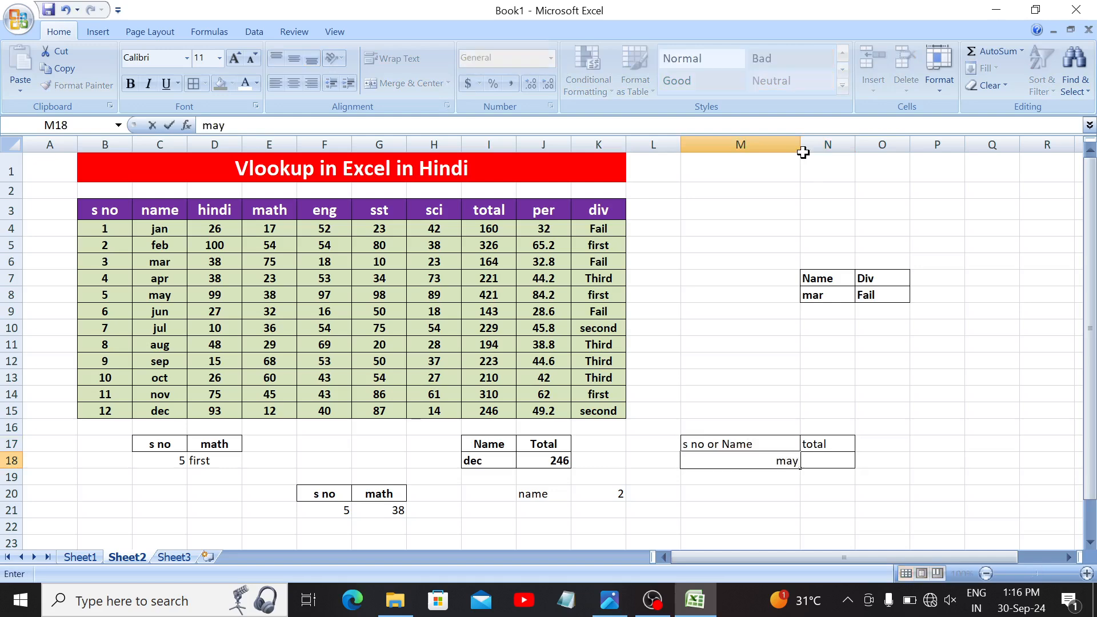
{"action": "key", "text": "Return"}
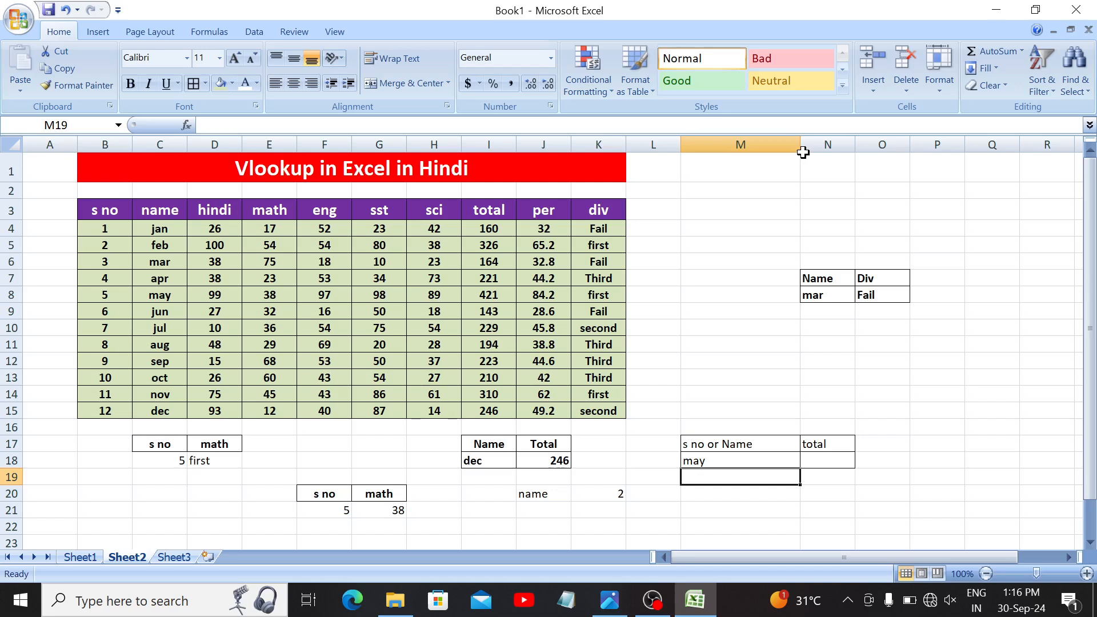
{"action": "key", "text": "Up"}
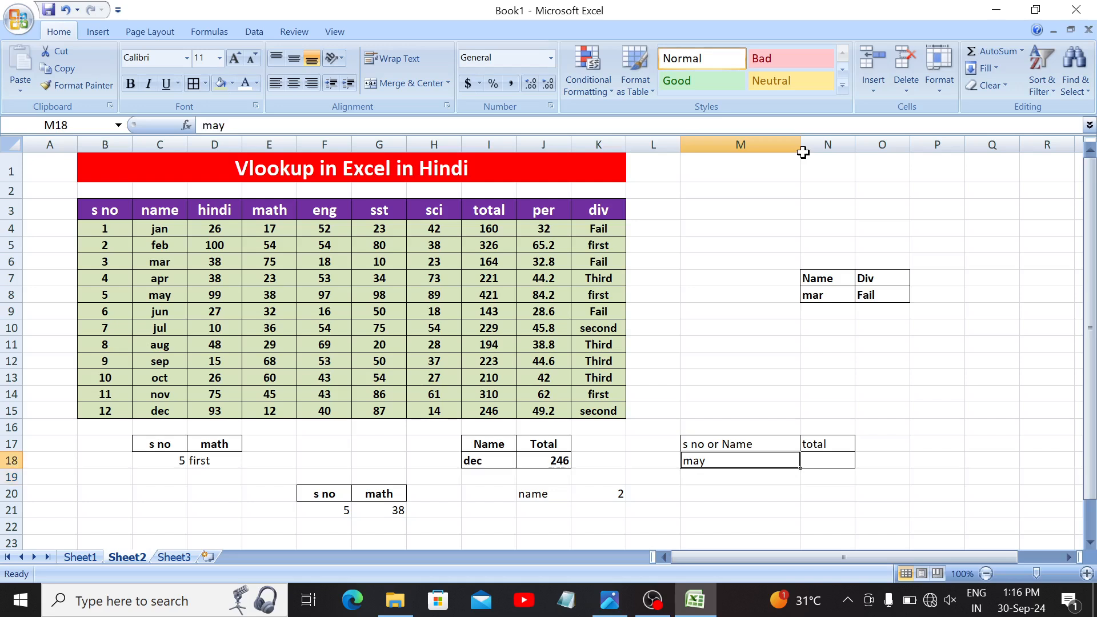
{"action": "key", "text": "shift+Right"}
{"action": "key", "text": "shift+Down"}
{"action": "key", "text": "shift+Up"}
{"action": "key", "text": "shift+Up"}
{"action": "key", "text": "ctrl+b"}
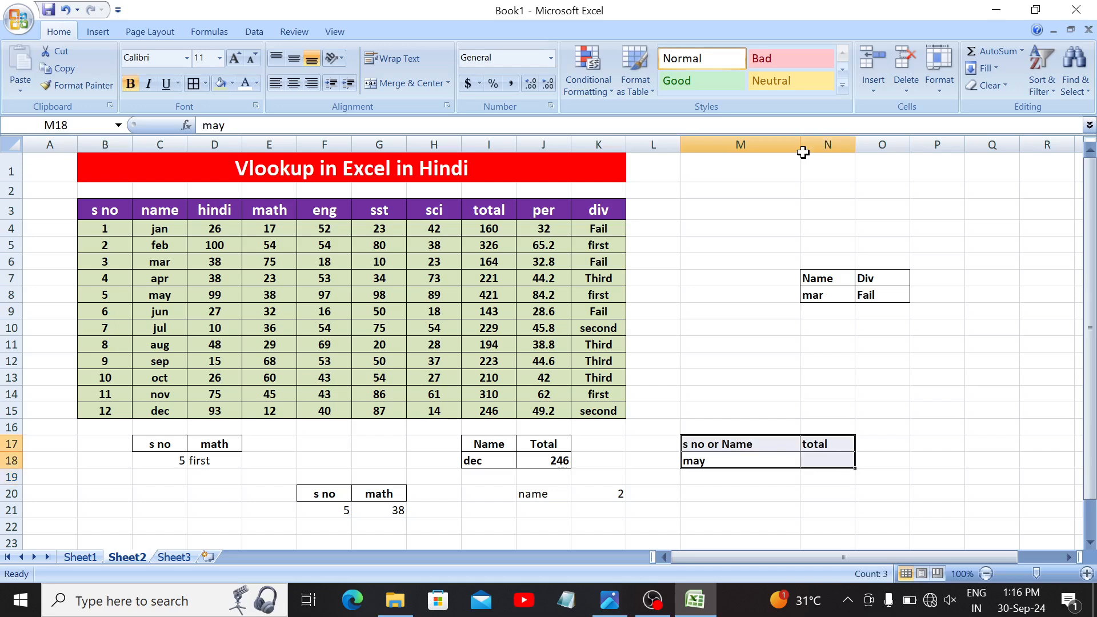
Step: Fill the header cells M17:N17 with the light green of the marks table
{"action": "key", "text": "Up"}
{"action": "key", "text": "shift+Right"}
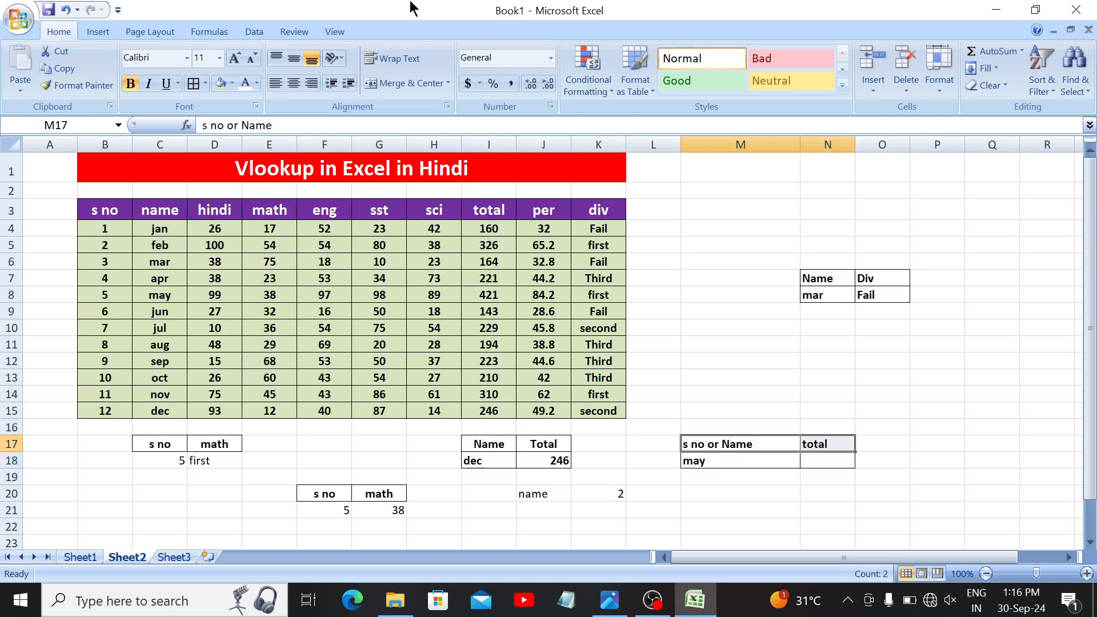
{"action": "left_click", "coordinate": [219, 85]}
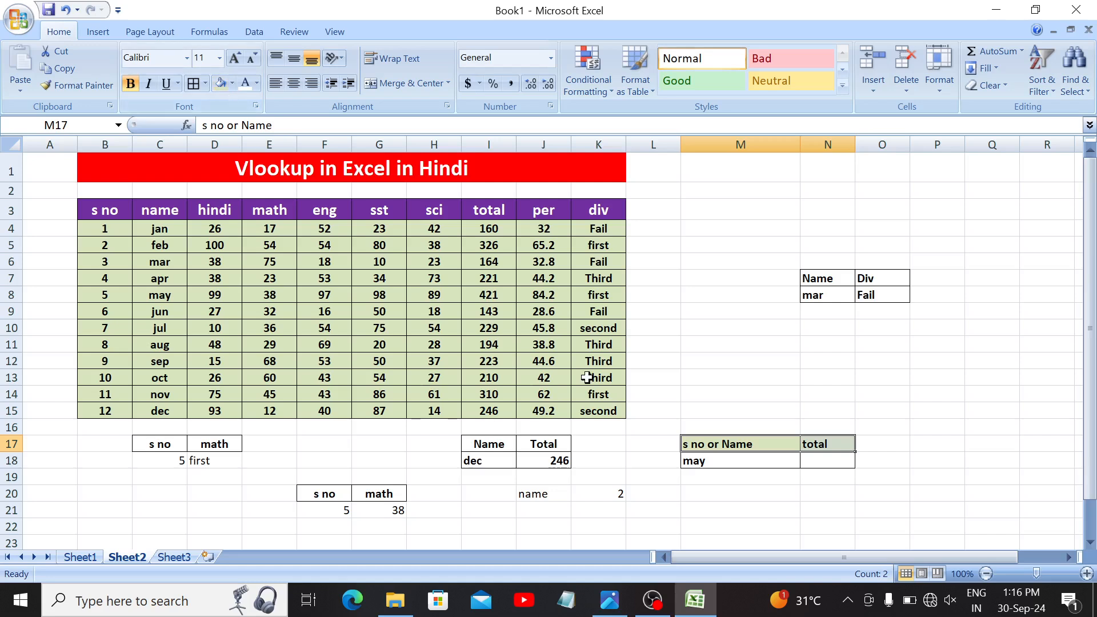
Step: Replace the lookup value in M18 with 5
{"action": "key", "text": "Down"}
{"action": "type", "text": "5"}
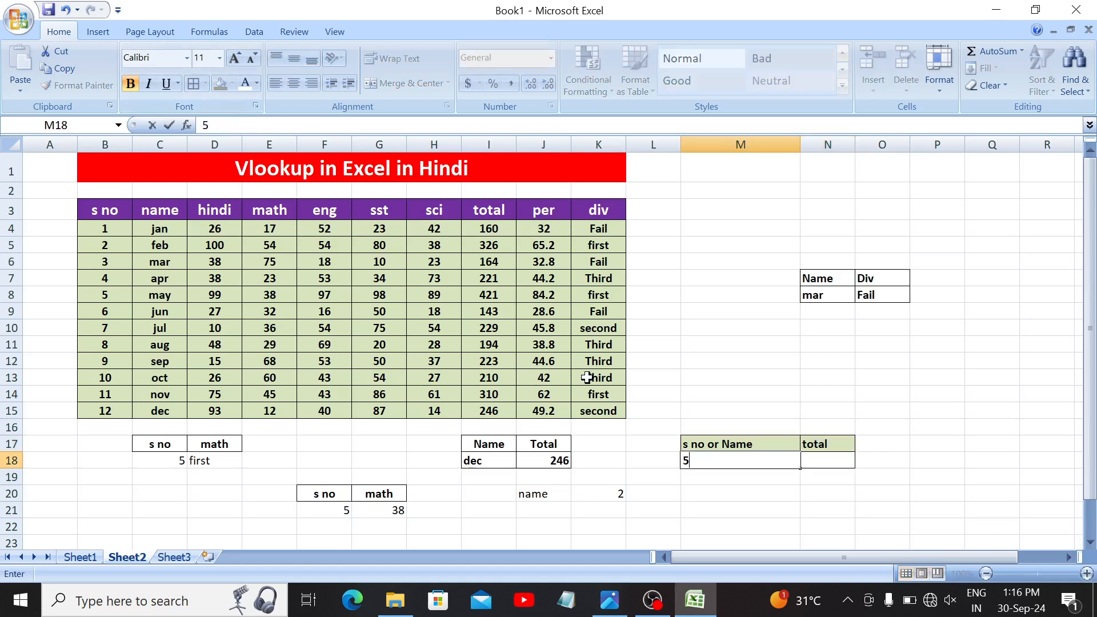
{"action": "key", "text": "Tab"}
Step: Enter the formula =VLOOKUP(M18,B3:K15,8,0) in N18 to return the total
{"action": "type", "text": "=vl"}
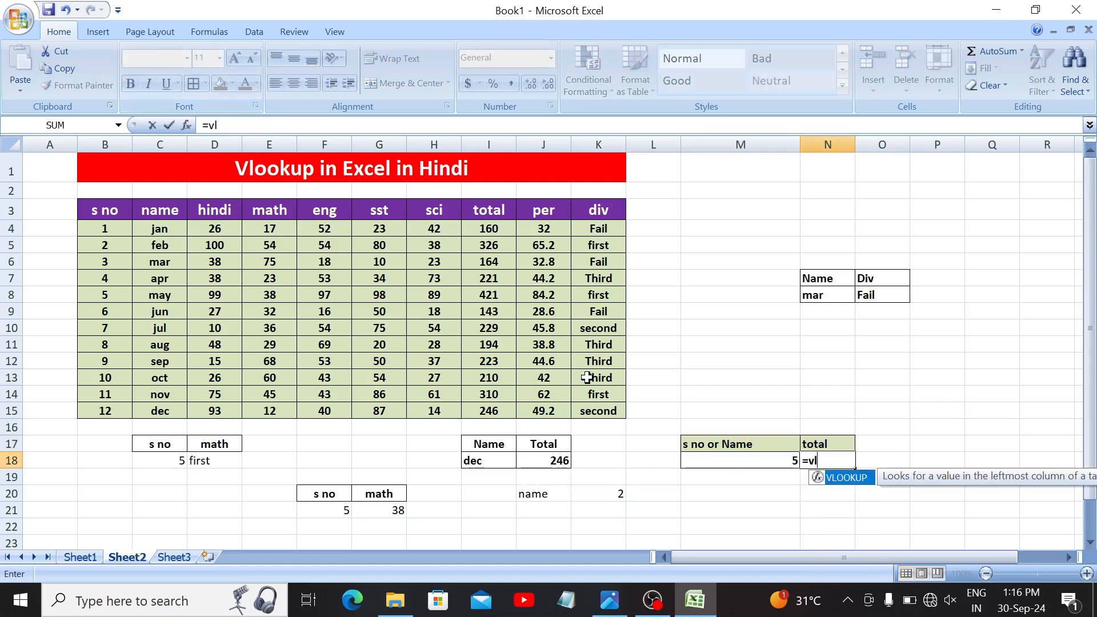
{"action": "key", "text": "Tab"}
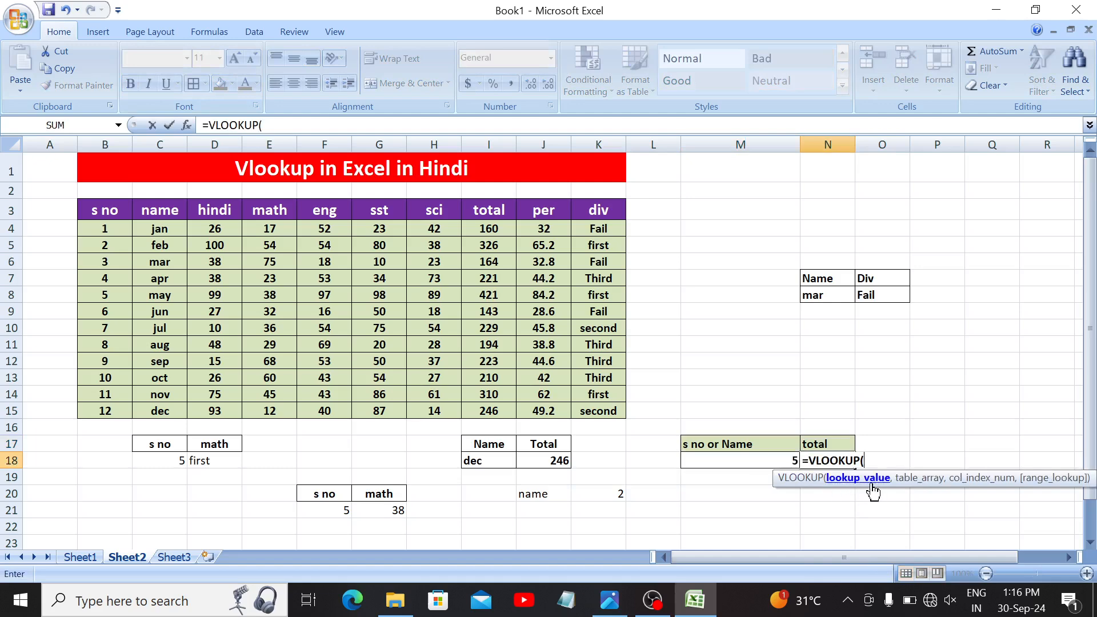
{"action": "left_click", "coordinate": [775, 456]}
{"action": "type", "text": ","}
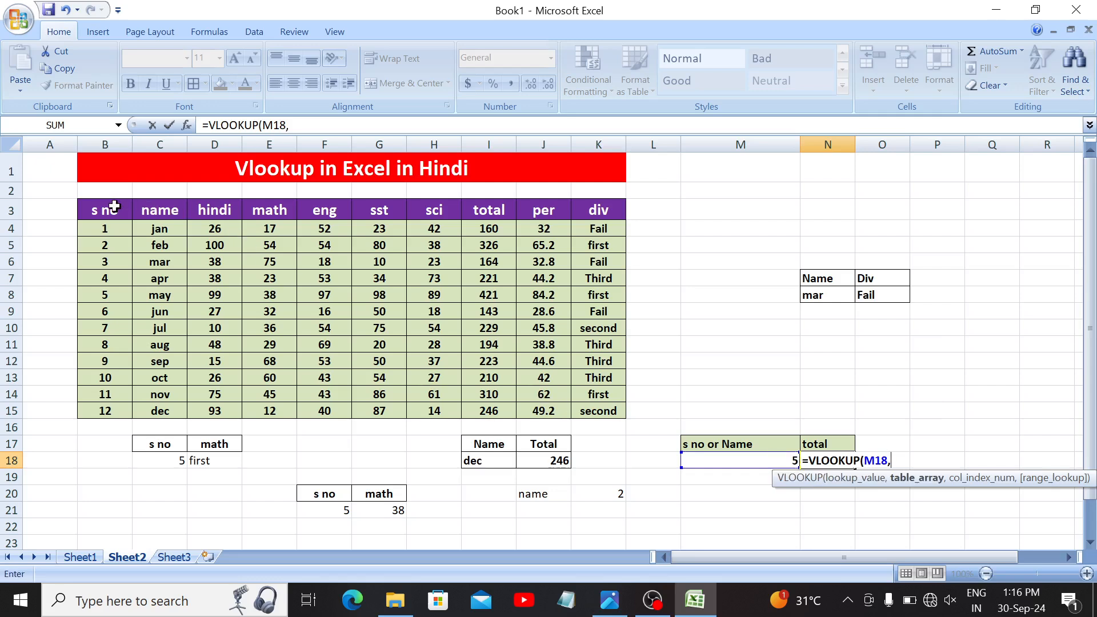
{"action": "left_click_drag", "start_coordinate": [117, 209], "coordinate": [600, 405]}
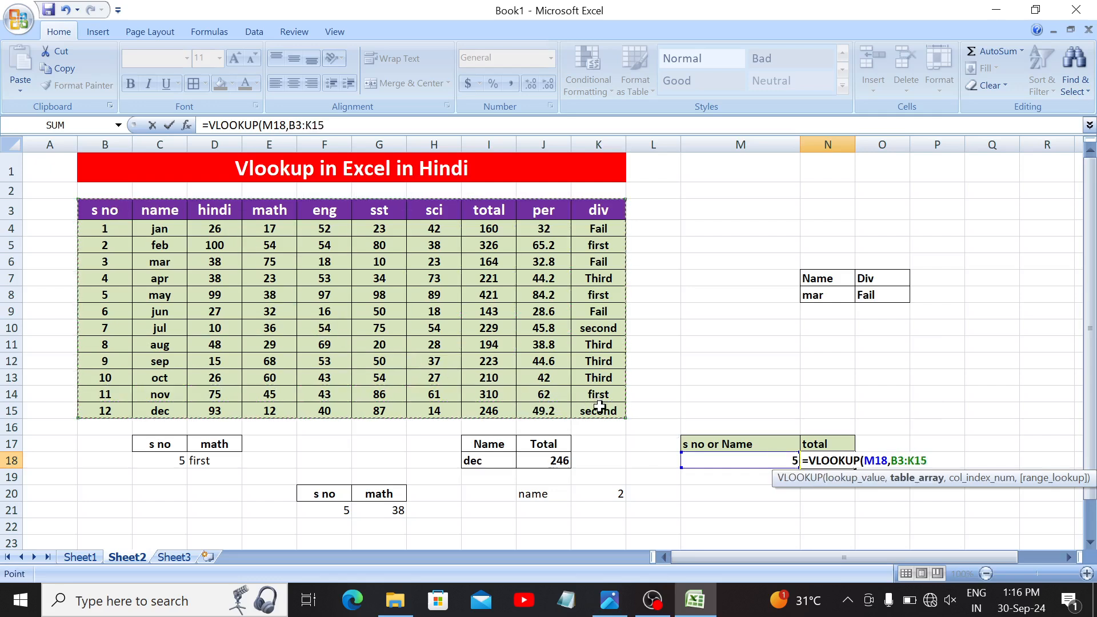
{"action": "type", "text": ","}
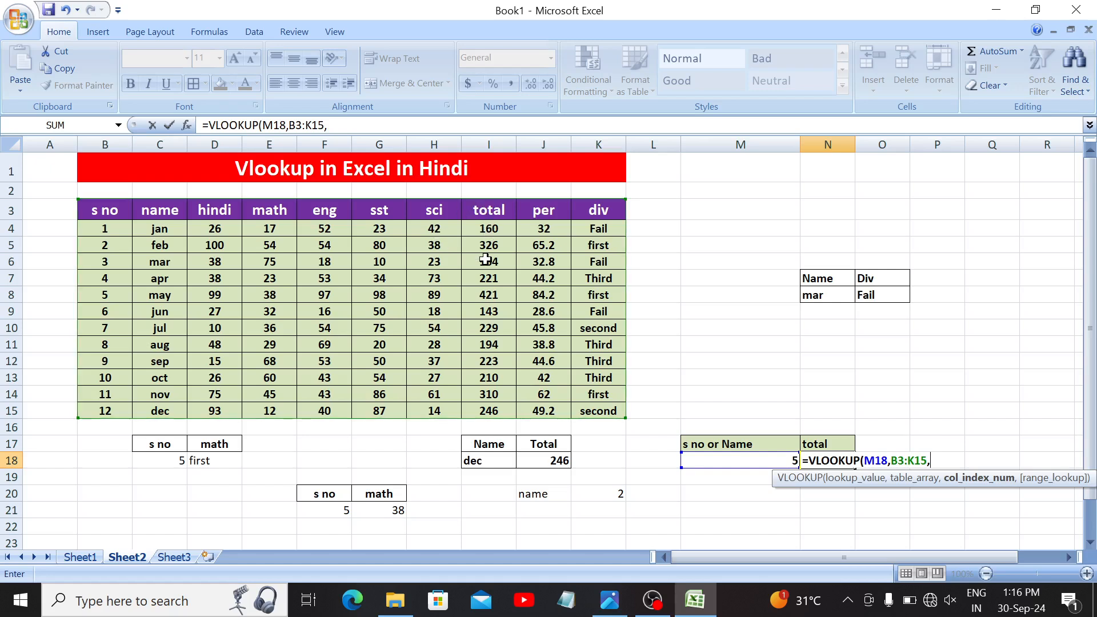
{"action": "type", "text": "8,0)"}
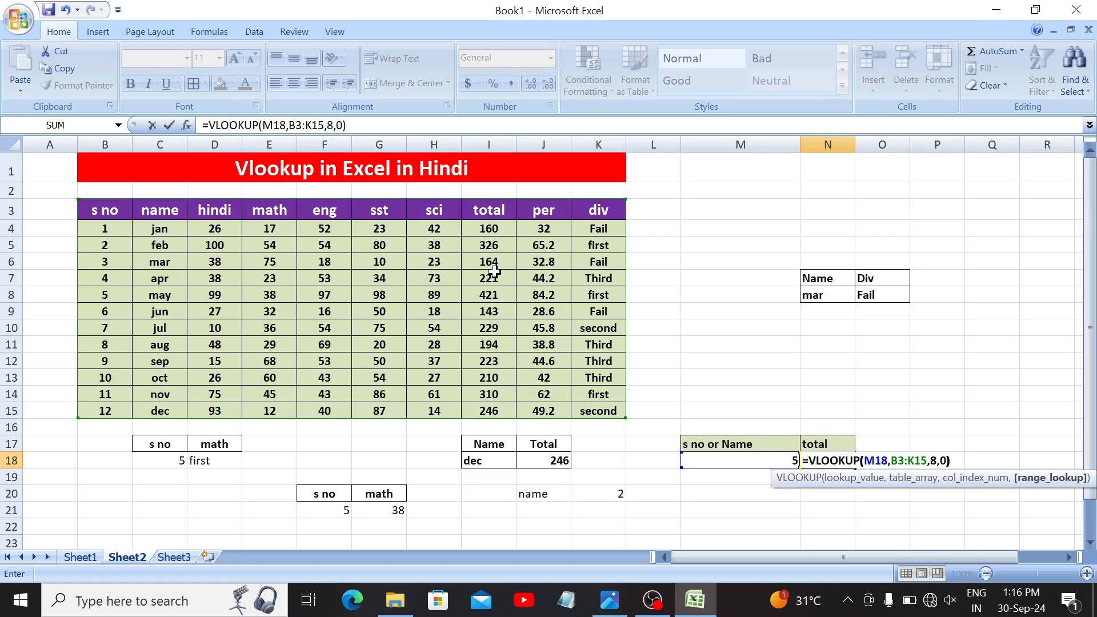
{"action": "key", "text": "Return"}
Step: Test the N18 lookup by entering the s no values 7, 5 and 4 in turn in M18
{"action": "key", "text": "Up"}
{"action": "key", "text": "Left"}
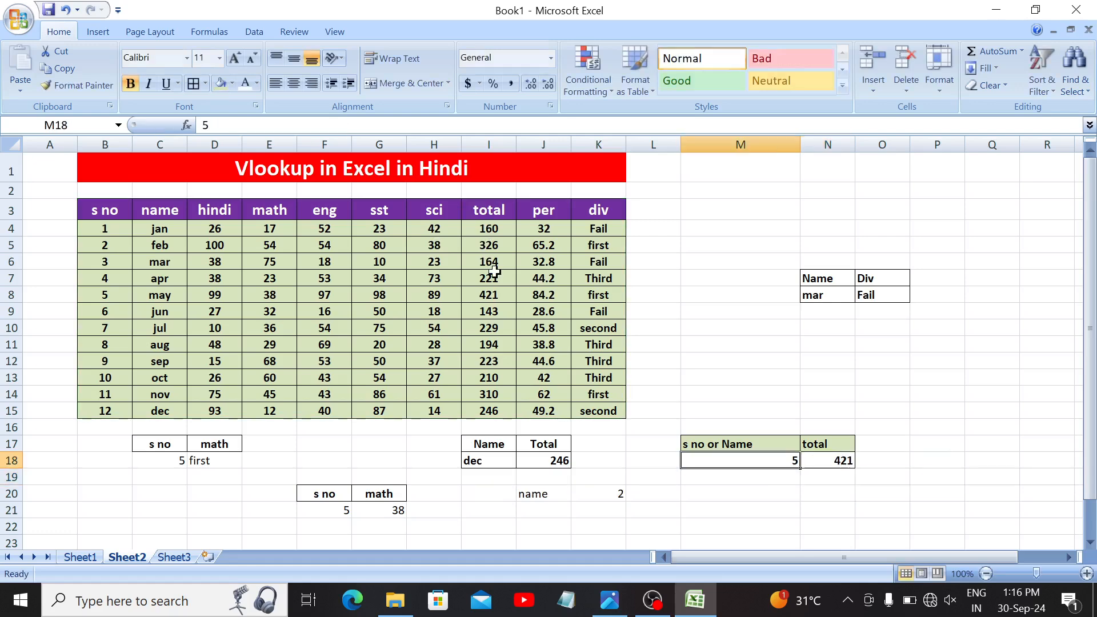
{"action": "type", "text": "7"}
{"action": "key", "text": "Return"}
{"action": "key", "text": "Up"}
{"action": "type", "text": "5"}
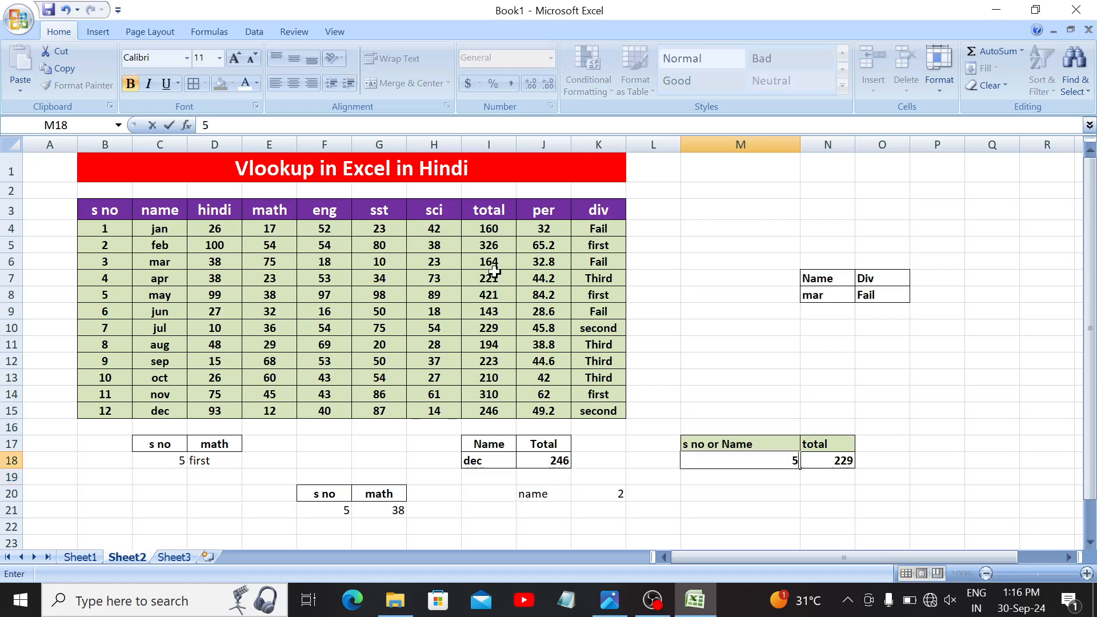
{"action": "key", "text": "Return"}
{"action": "key", "text": "Up"}
{"action": "type", "text": "4"}
{"action": "key", "text": "Return"}
{"action": "key", "text": "Up"}
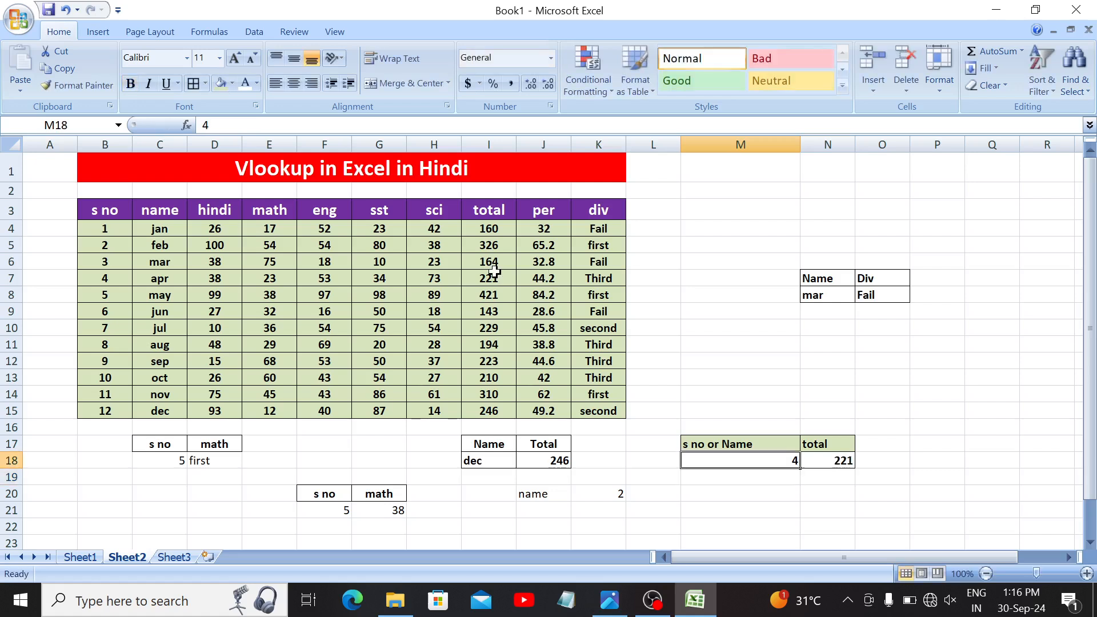
Step: Enter the name apr as the lookup value in M18
{"action": "type", "text": "apr"}
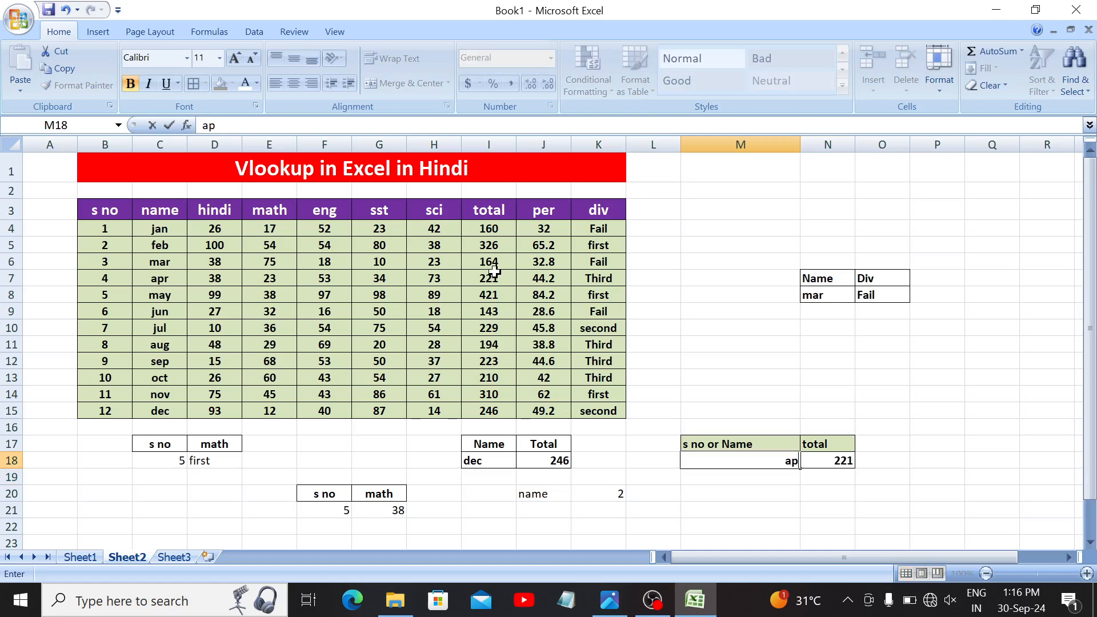
{"action": "key", "text": "Return"}
{"action": "key", "text": "Up"}
Step: Wrap the VLOOKUP in N18 in IFERROR with "Not Found" as the value returned on an error
{"action": "key", "text": "Right"}
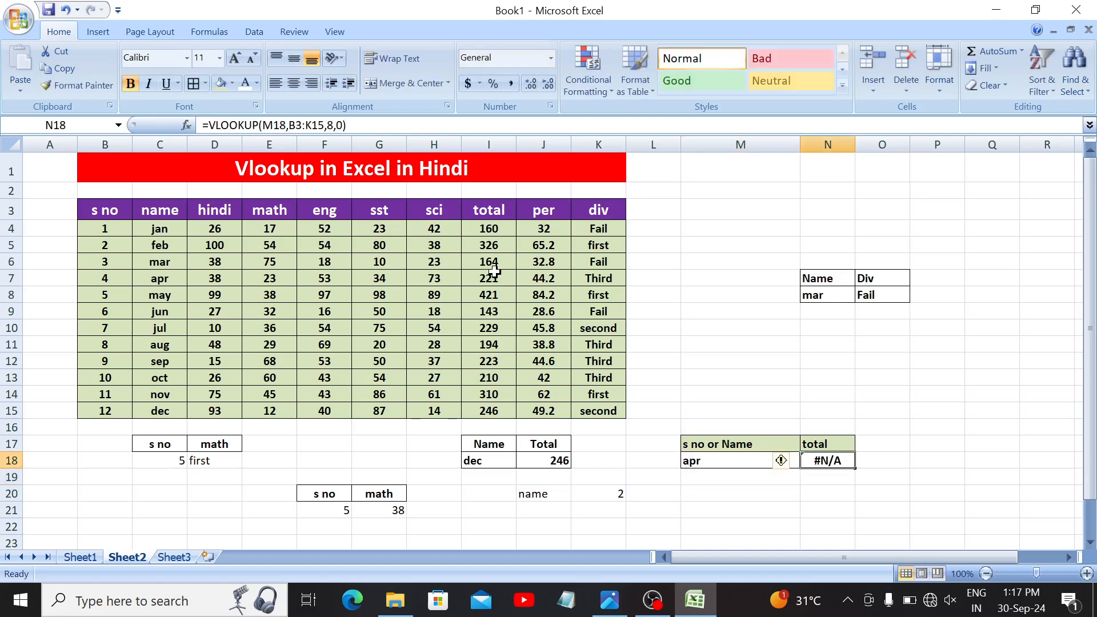
{"action": "key", "text": "F2"}
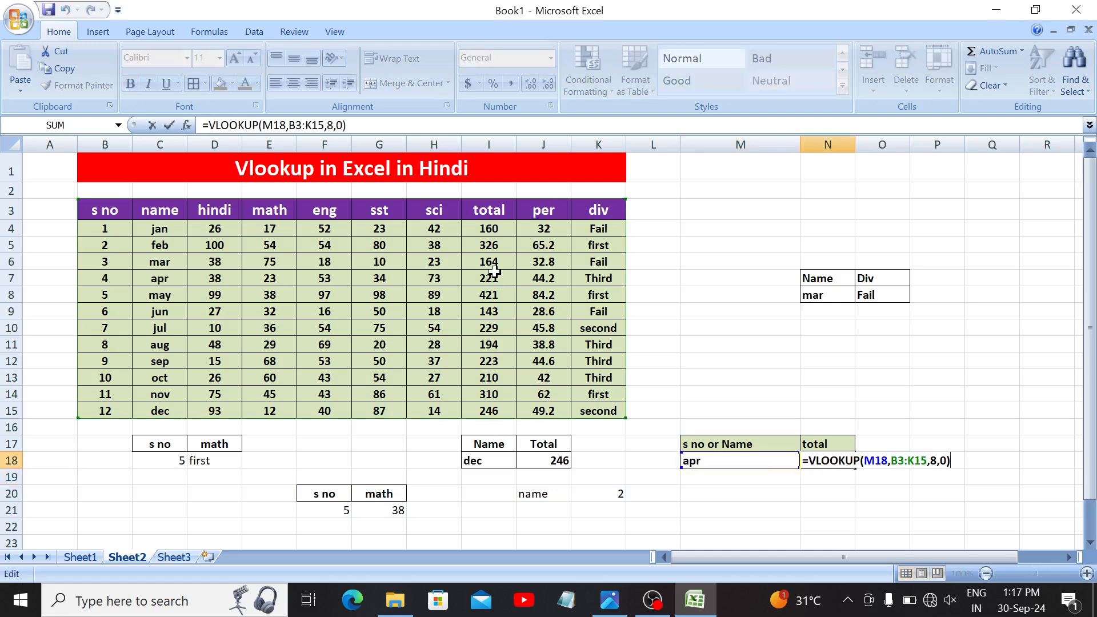
{"action": "left_click", "coordinate": [812, 463]}
{"action": "type", "text": "IFERROR("}
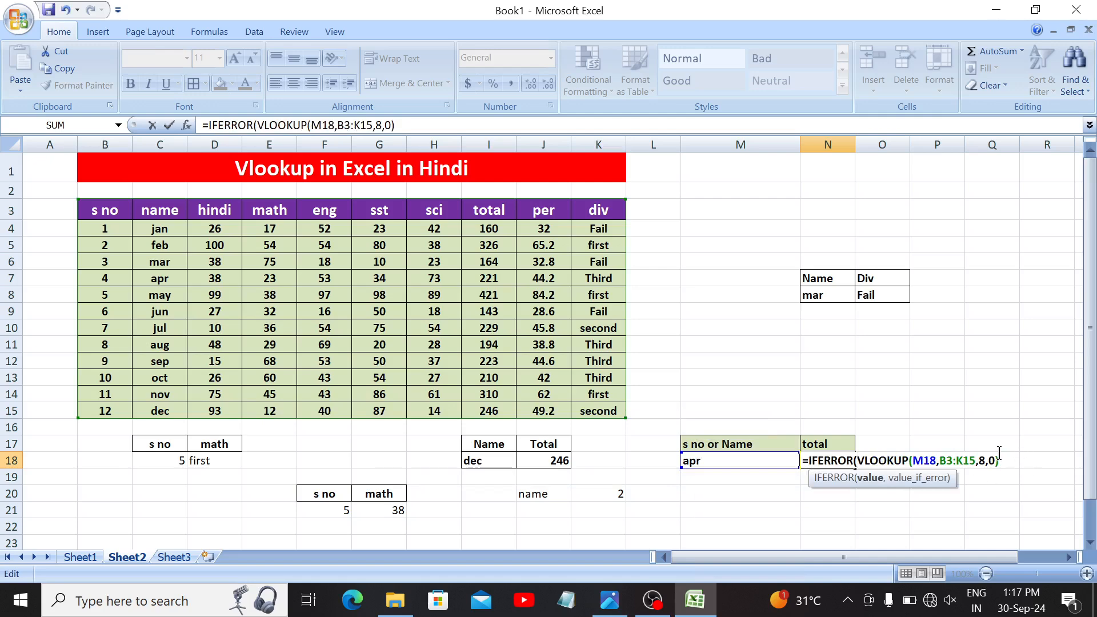
{"action": "type", "text": ","}
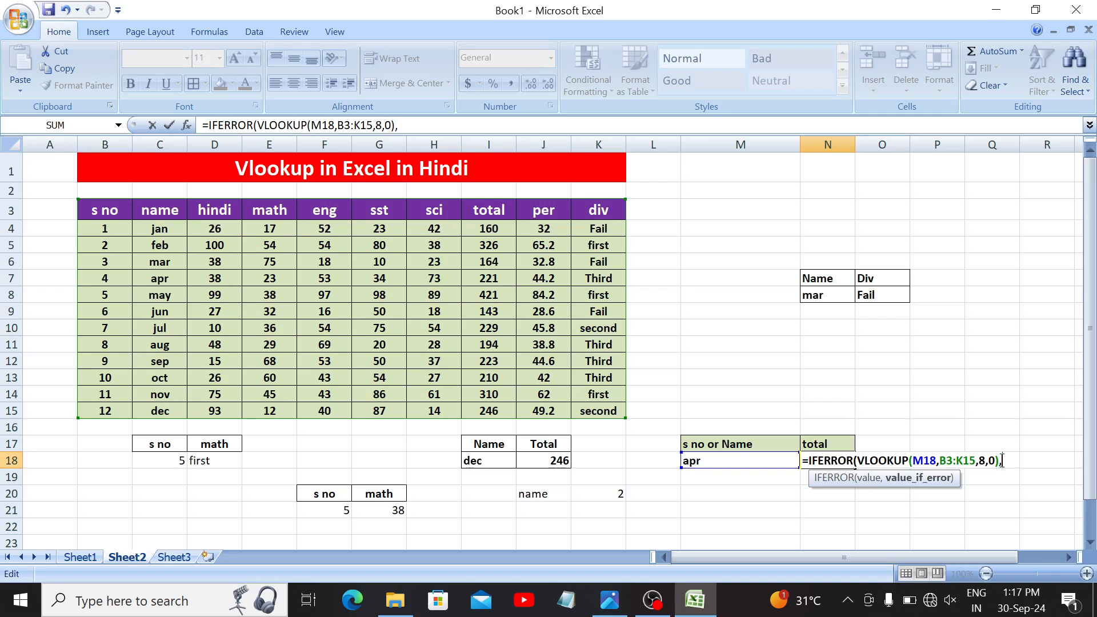
{"action": "type", "text": "\"Not Found"}
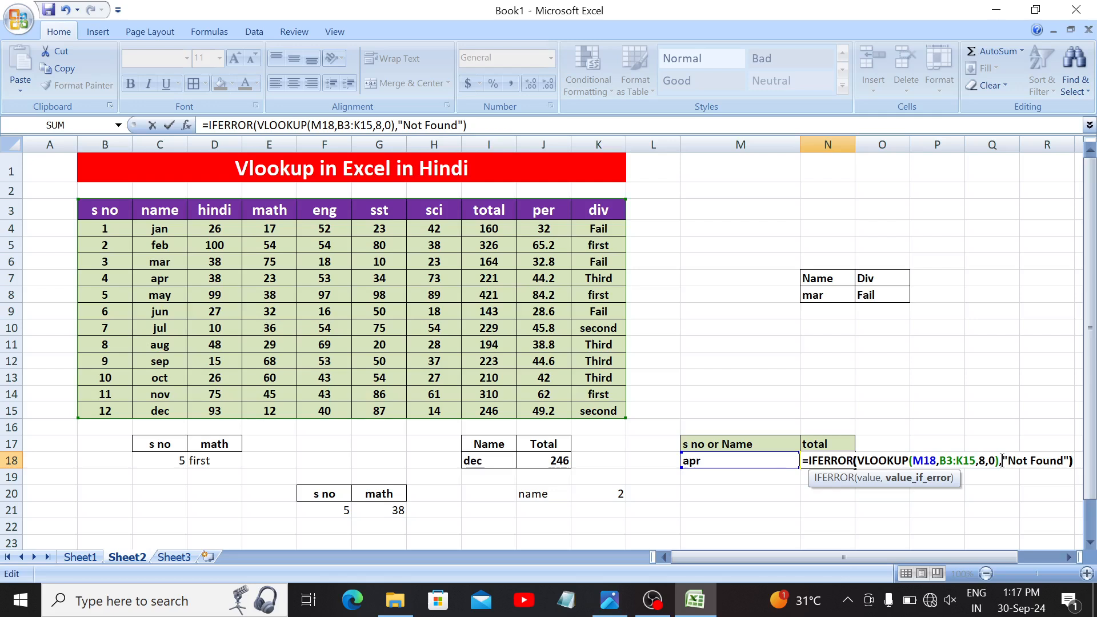
{"action": "key", "text": "Return"}
Step: Test the N18 formula by entering 3, 4, 87 and the name may in turn in M18
{"action": "key", "text": "Up"}
{"action": "key", "text": "Left"}
{"action": "type", "text": "3"}
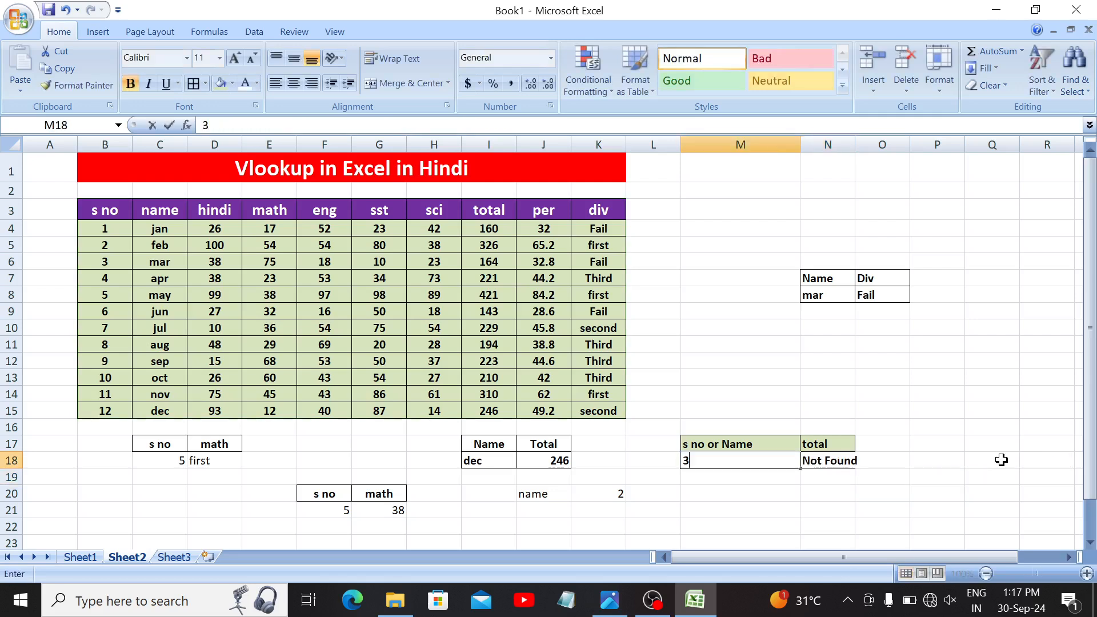
{"action": "key", "text": "Return"}
{"action": "key", "text": "Up"}
{"action": "type", "text": "4"}
{"action": "key", "text": "Return"}
{"action": "key", "text": "Up"}
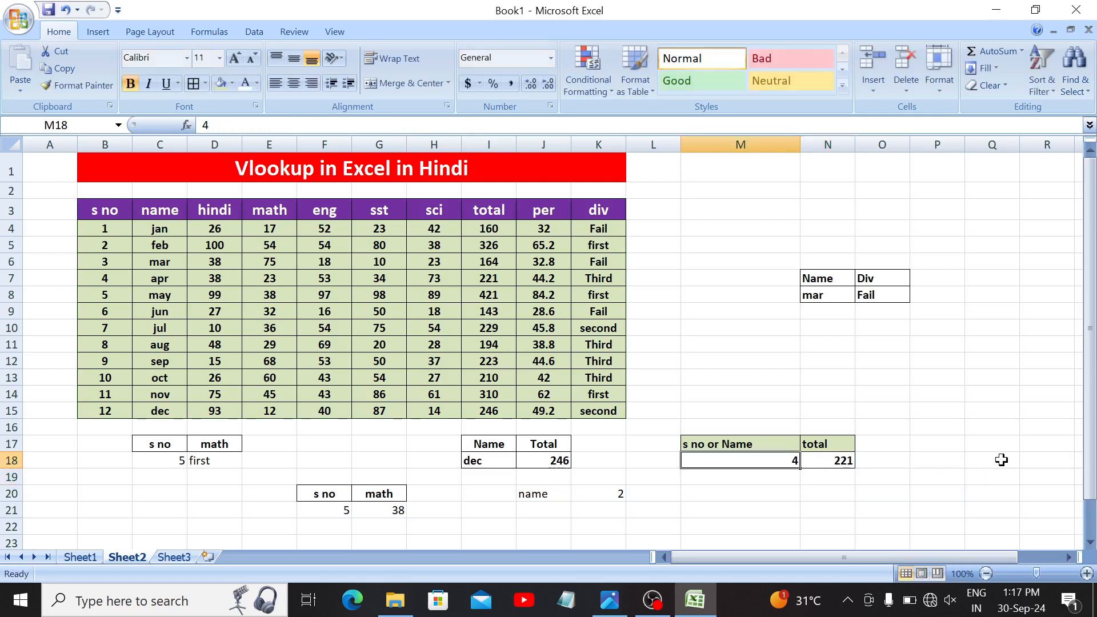
{"action": "type", "text": "87"}
{"action": "key", "text": "Return"}
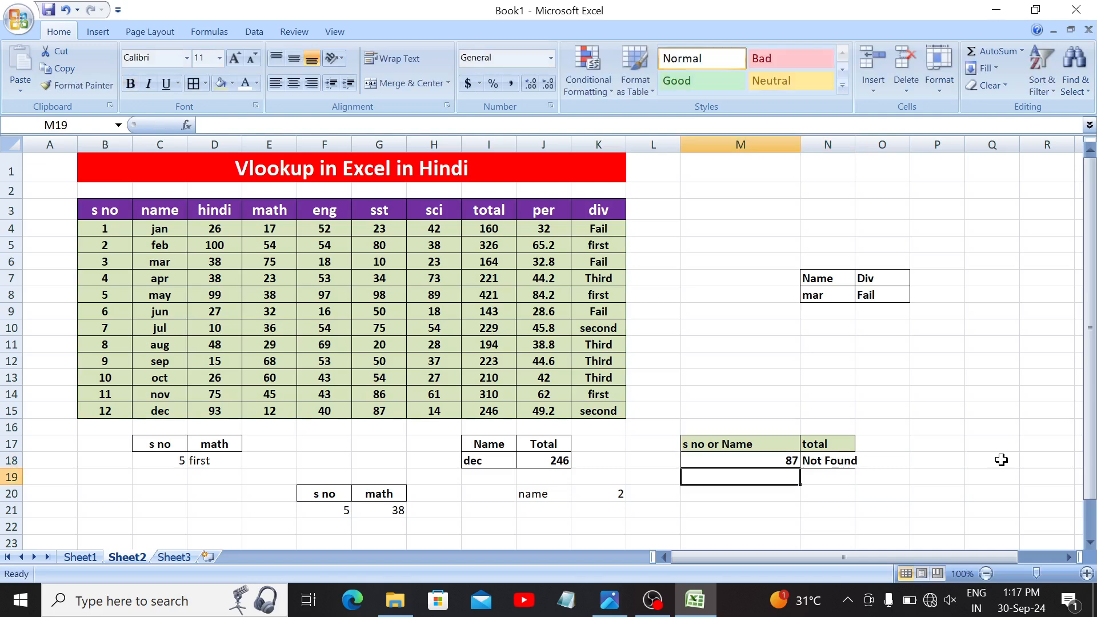
{"action": "key", "text": "Up"}
{"action": "type", "text": "may"}
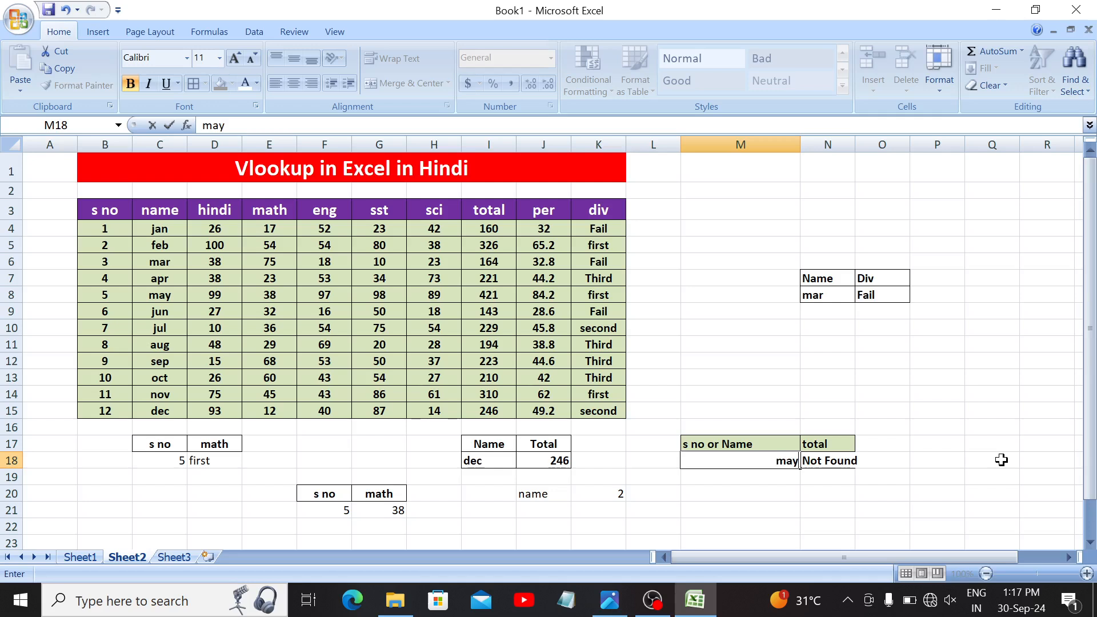
{"action": "key", "text": "Tab"}
Step: Replace the "Not Found" fallback in N18's IFERROR with VLOOKUP(M18,C3:K15,7,0) so names are looked up too
{"action": "key", "text": "F2"}
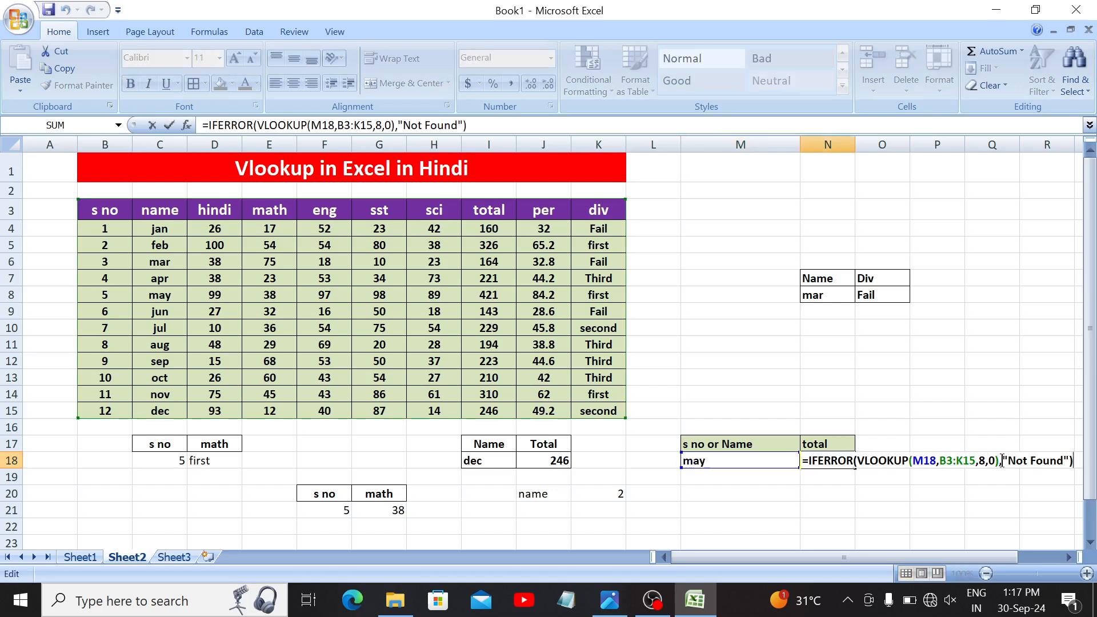
{"action": "key", "text": "BackSpace"}
{"action": "key", "text": "BackSpace"}
{"action": "key", "text": "BackSpace"}
{"action": "key", "text": "BackSpace"}
{"action": "key", "text": "BackSpace"}
{"action": "key", "text": "BackSpace"}
{"action": "key", "text": "BackSpace"}
{"action": "key", "text": "BackSpace"}
{"action": "key", "text": "BackSpace"}
{"action": "key", "text": "BackSpace"}
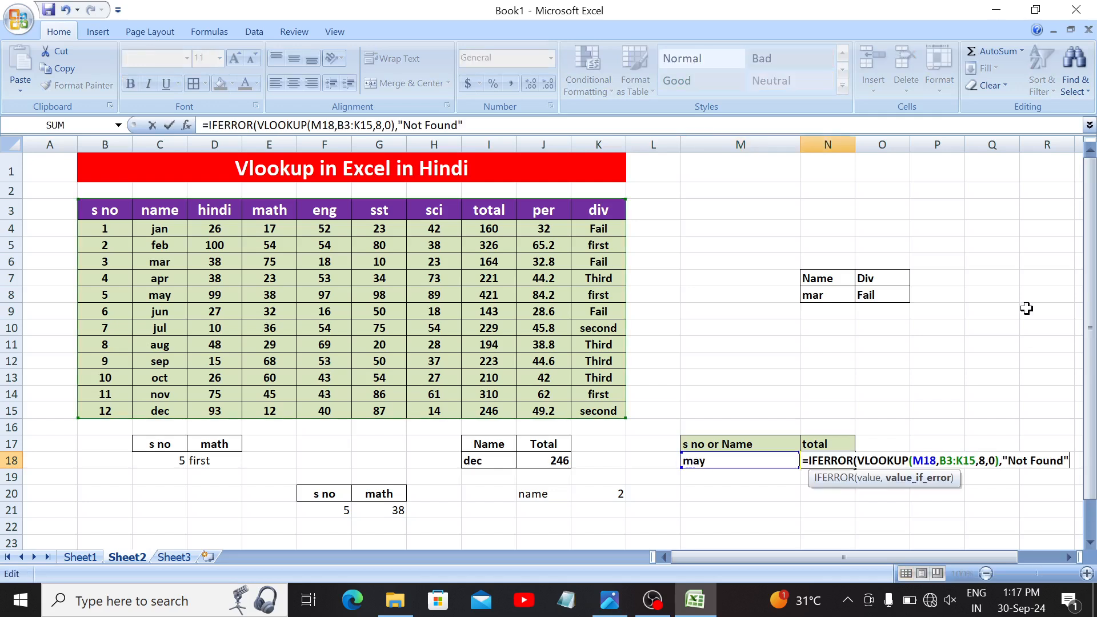
{"action": "key", "text": "BackSpace"}
{"action": "key", "text": "BackSpace"}
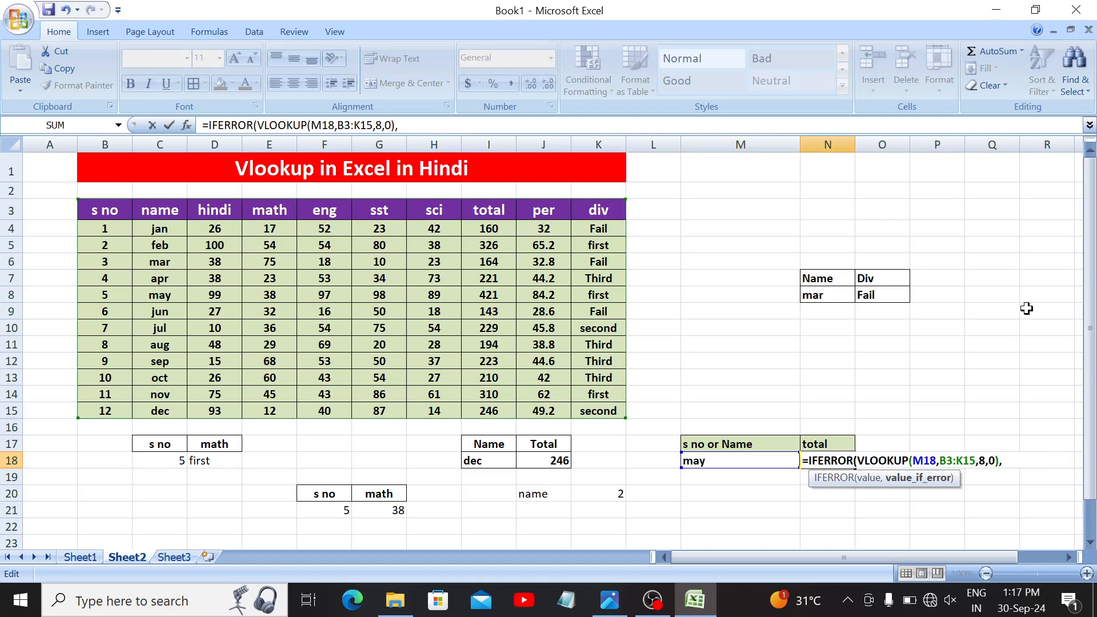
{"action": "type", "text": "vl"}
{"action": "key", "text": "Tab"}
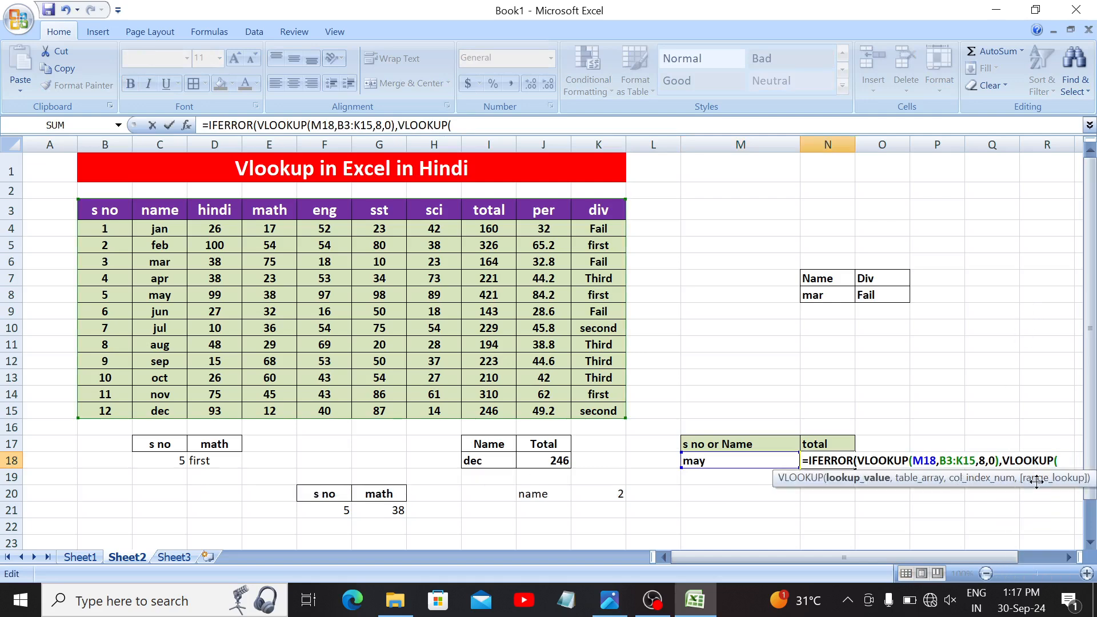
{"action": "left_click", "coordinate": [736, 461]}
{"action": "type", "text": ","}
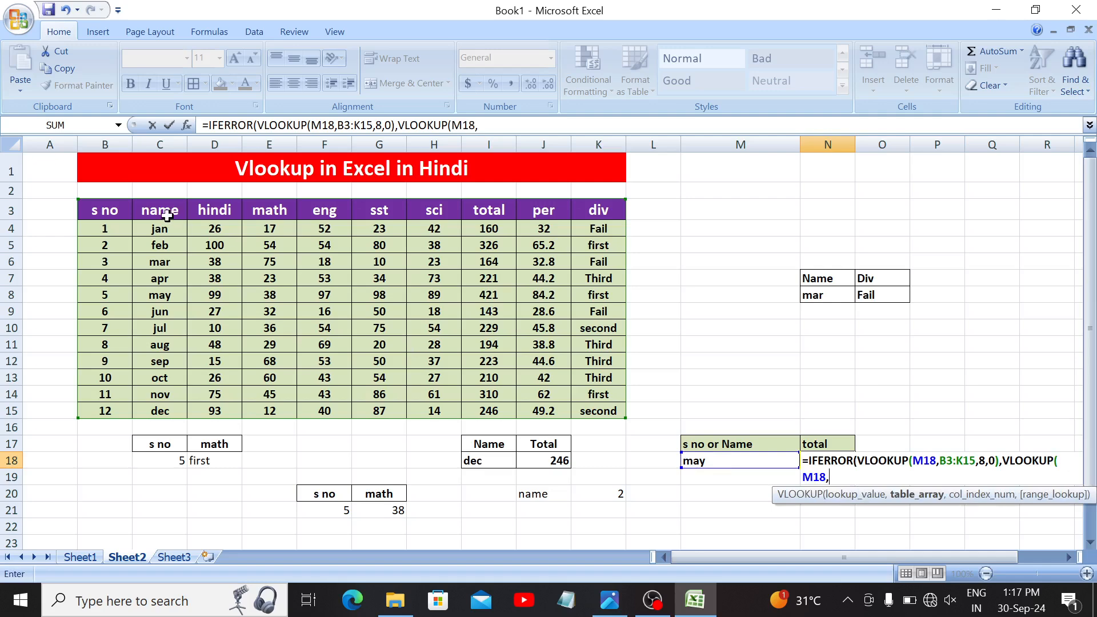
{"action": "left_click_drag", "start_coordinate": [164, 214], "coordinate": [591, 405]}
{"action": "type", "text": ","}
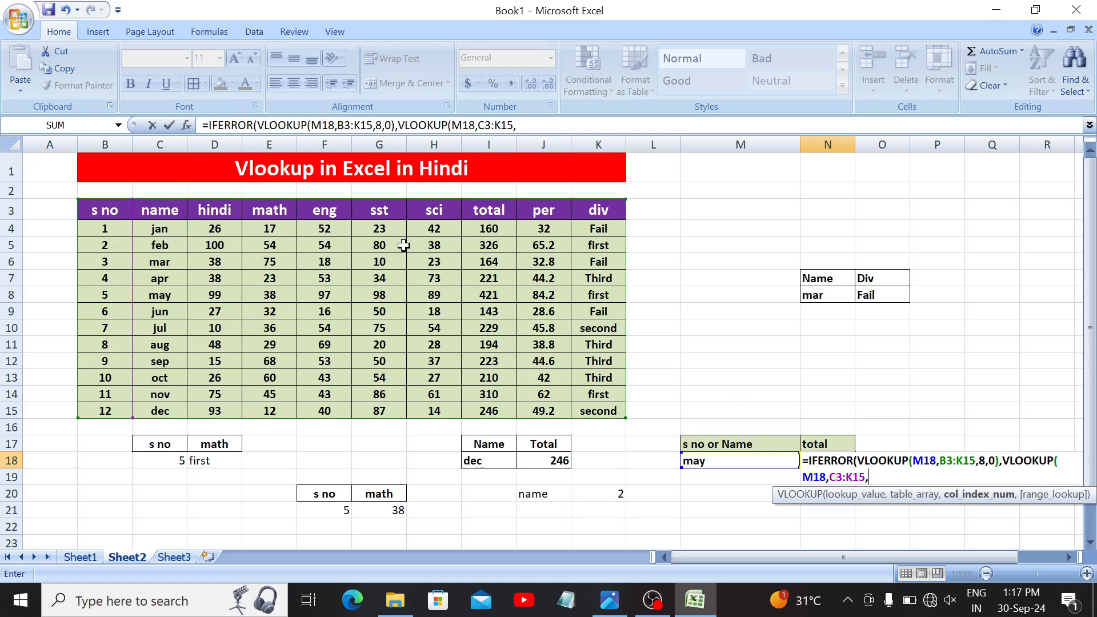
{"action": "type", "text": "7,0"}
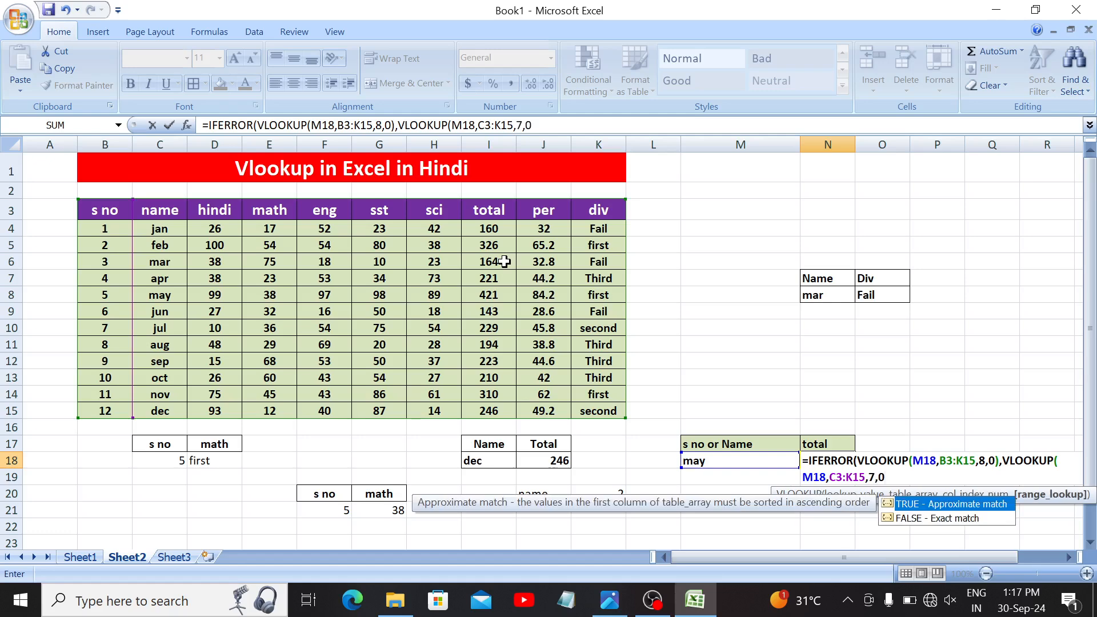
{"action": "type", "text": ")"}
{"action": "key", "text": "Return"}
{"action": "key", "text": "Return"}
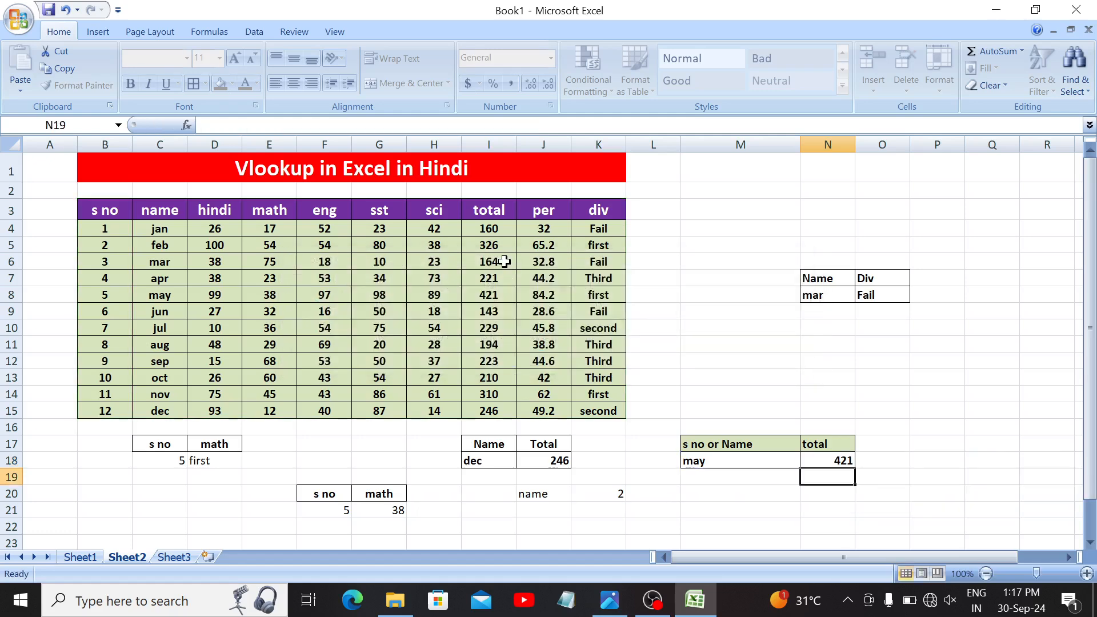
Step: Test the combined lookup by entering 3, jun and 2 in turn in M18
{"action": "key", "text": "Up"}
{"action": "key", "text": "Left"}
{"action": "type", "text": "3"}
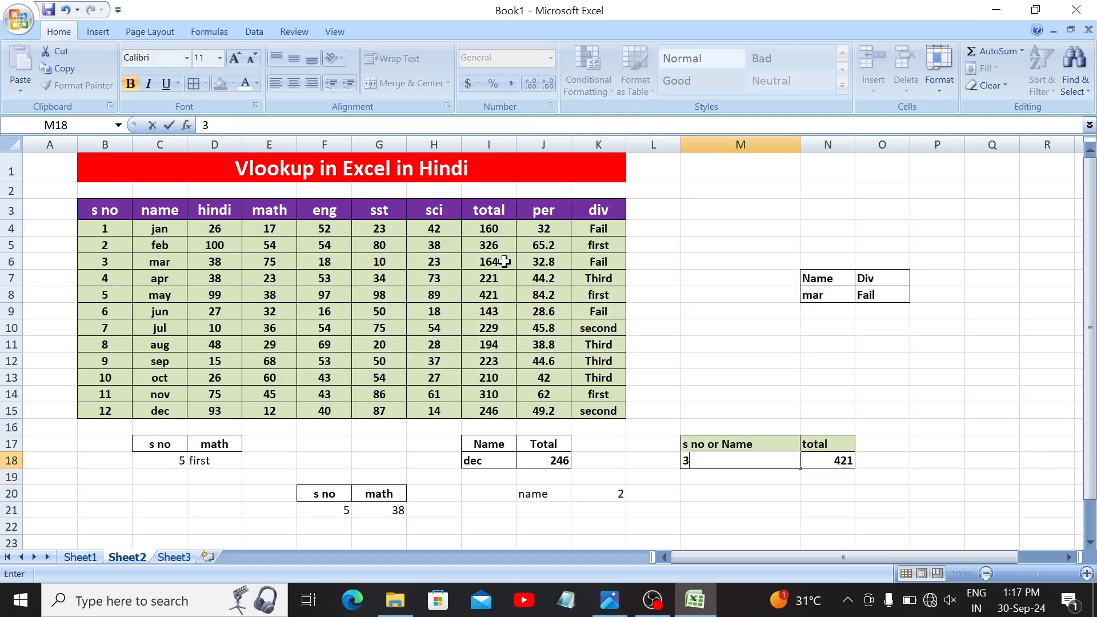
{"action": "key", "text": "Return"}
{"action": "key", "text": "Up"}
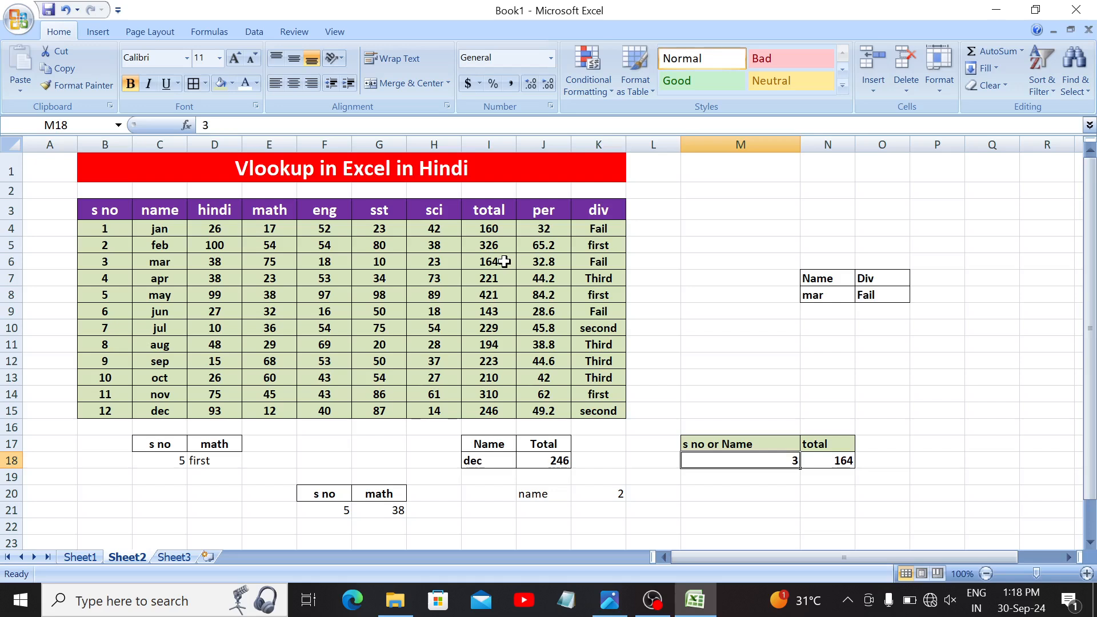
{"action": "type", "text": "jun"}
{"action": "key", "text": "Return"}
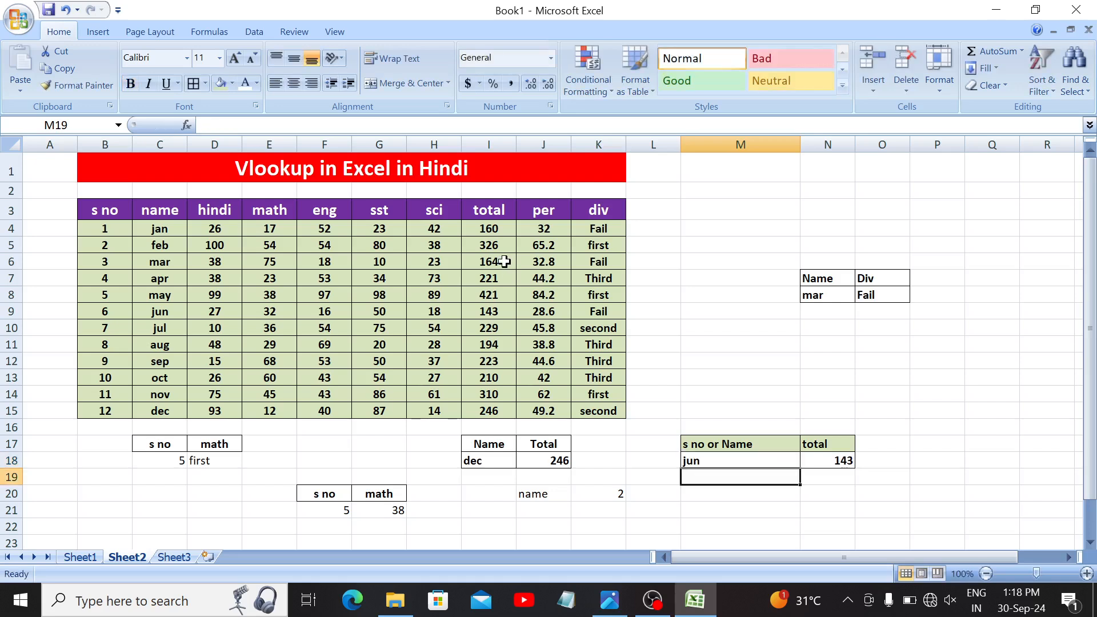
{"action": "key", "text": "Up"}
{"action": "type", "text": "2"}
{"action": "key", "text": "Return"}
{"action": "key", "text": "Up"}
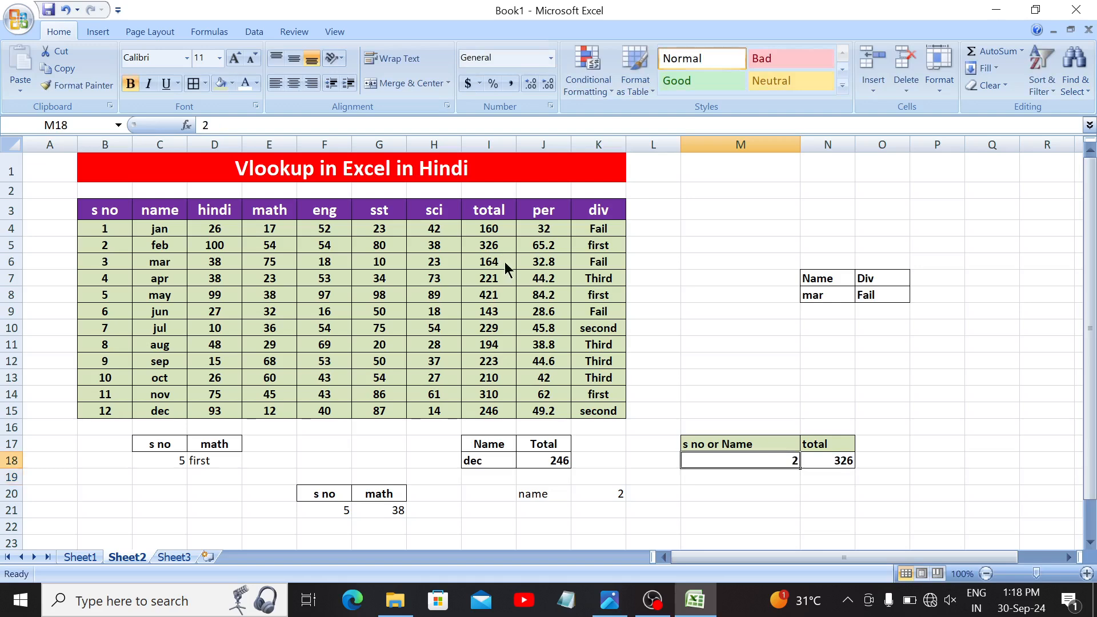
Step: Test the combined lookup with s no 6 and the non-existent name ddg in M18
{"action": "type", "text": "6"}
{"action": "key", "text": "Return"}
{"action": "key", "text": "Up"}
{"action": "type", "text": "ddg"}
{"action": "key", "text": "Return"}
{"action": "key", "text": "Right"}
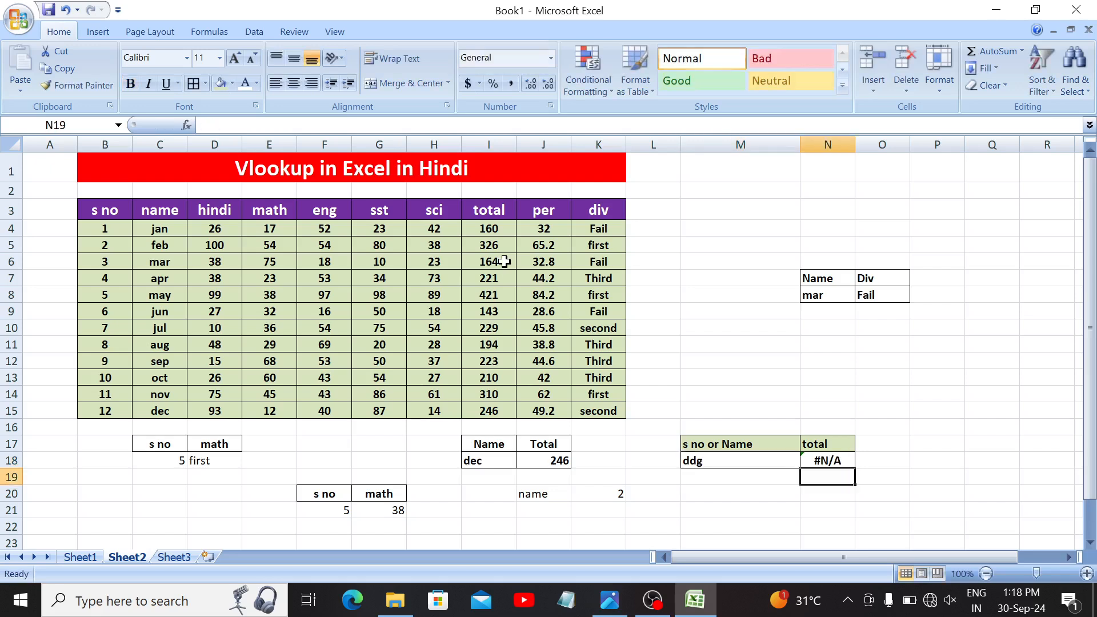
Step: Wrap the whole N18 formula in an outer IFERROR that returns "Not Found" when neither lookup matches
{"action": "key", "text": "Up"}
{"action": "key", "text": "Right"}
{"action": "key", "text": "Right"}
{"action": "key", "text": "Right"}
{"action": "key", "text": "Left"}
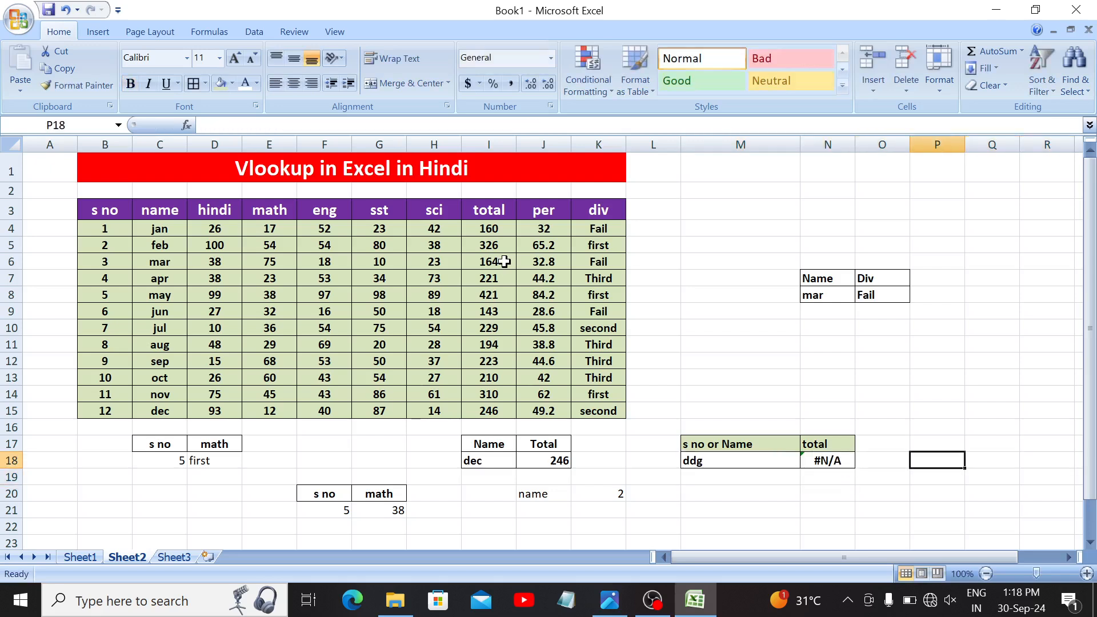
{"action": "key", "text": "Left"}
{"action": "key", "text": "Left"}
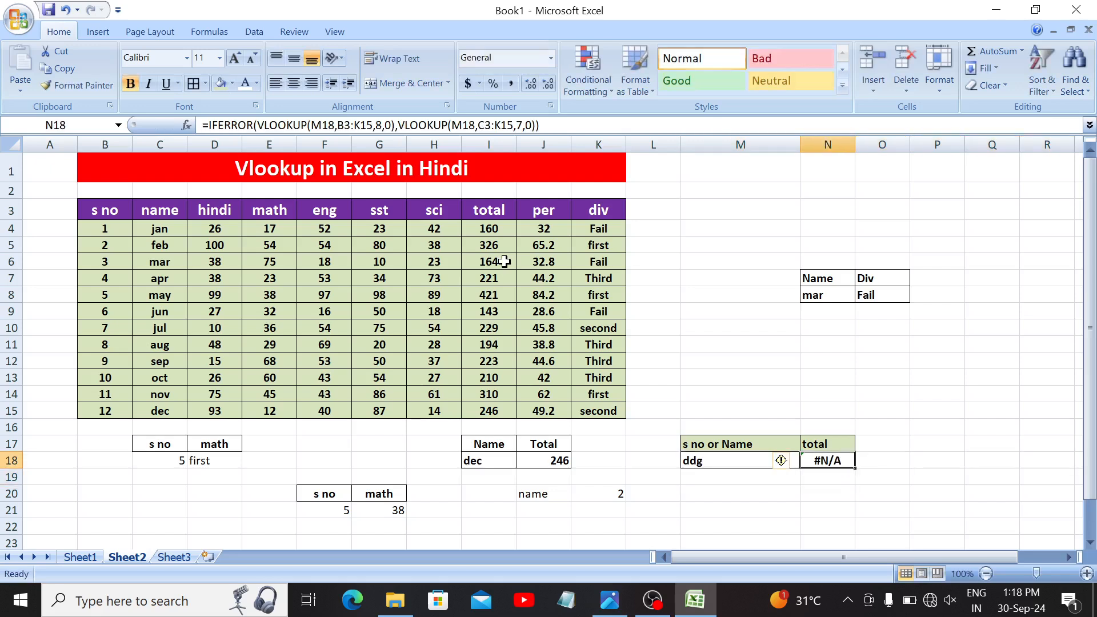
{"action": "left_click", "coordinate": [208, 125]}
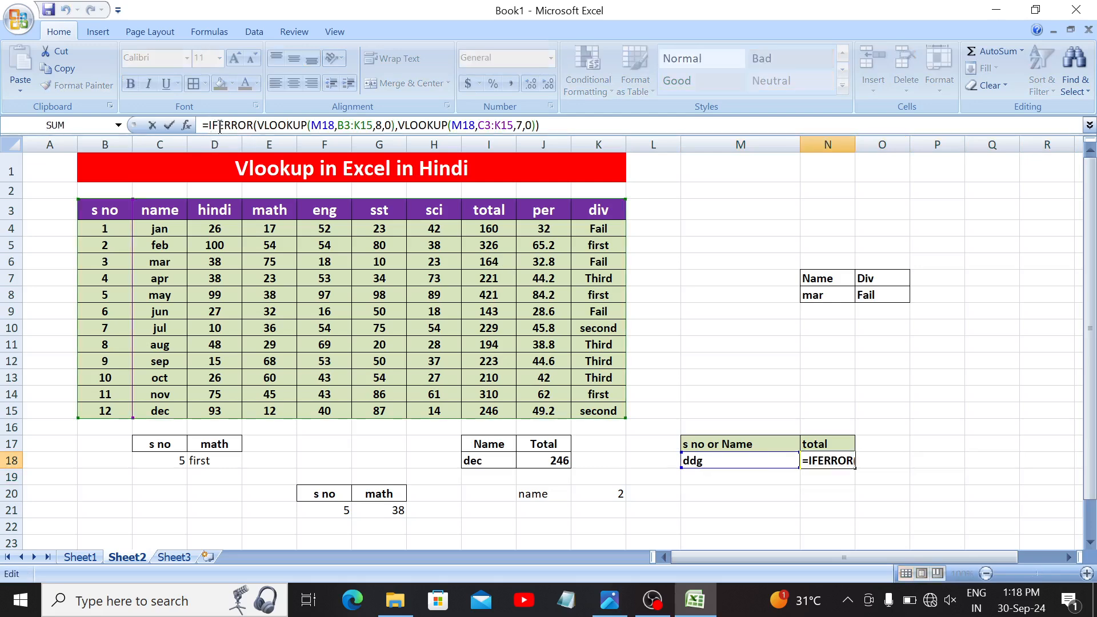
{"action": "type", "text": "IFERROR("}
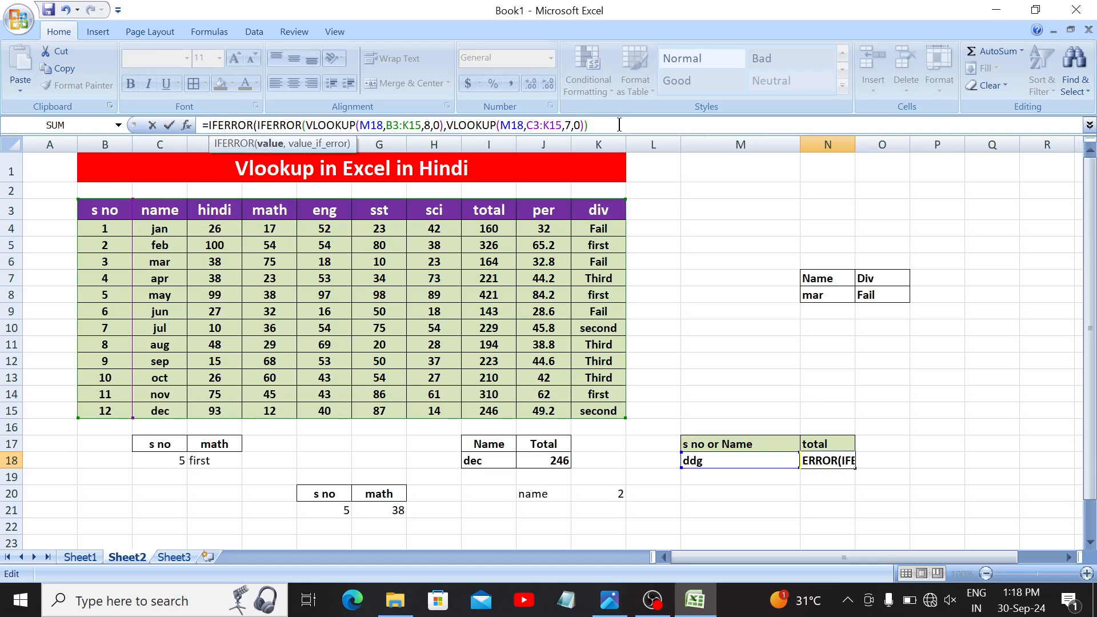
{"action": "type", "text": ",\""}
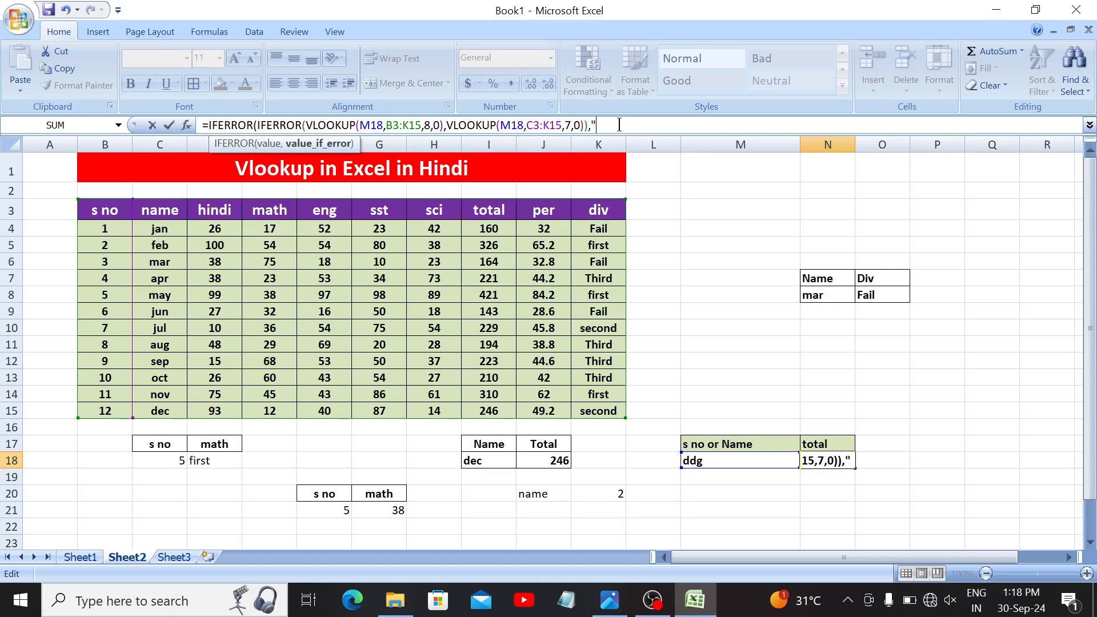
{"action": "type", "text": "Not Found"}
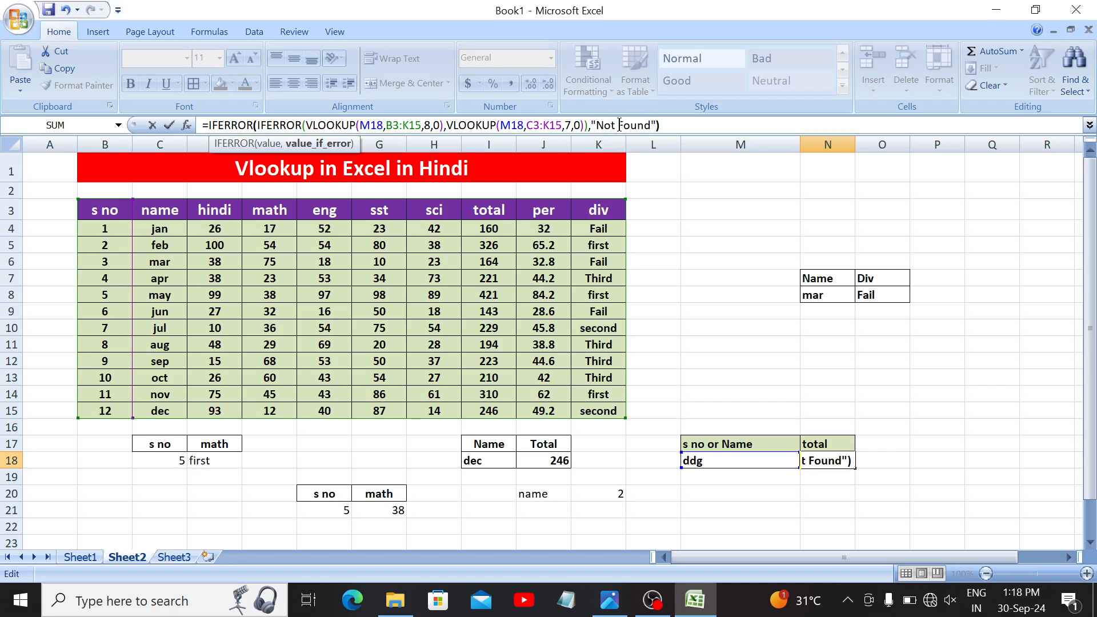
{"action": "type", "text": "\")"}
{"action": "key", "text": "Return"}
Step: Check the finished lookup by entering s no 7 and the name aug in turn in M18
{"action": "key", "text": "Up"}
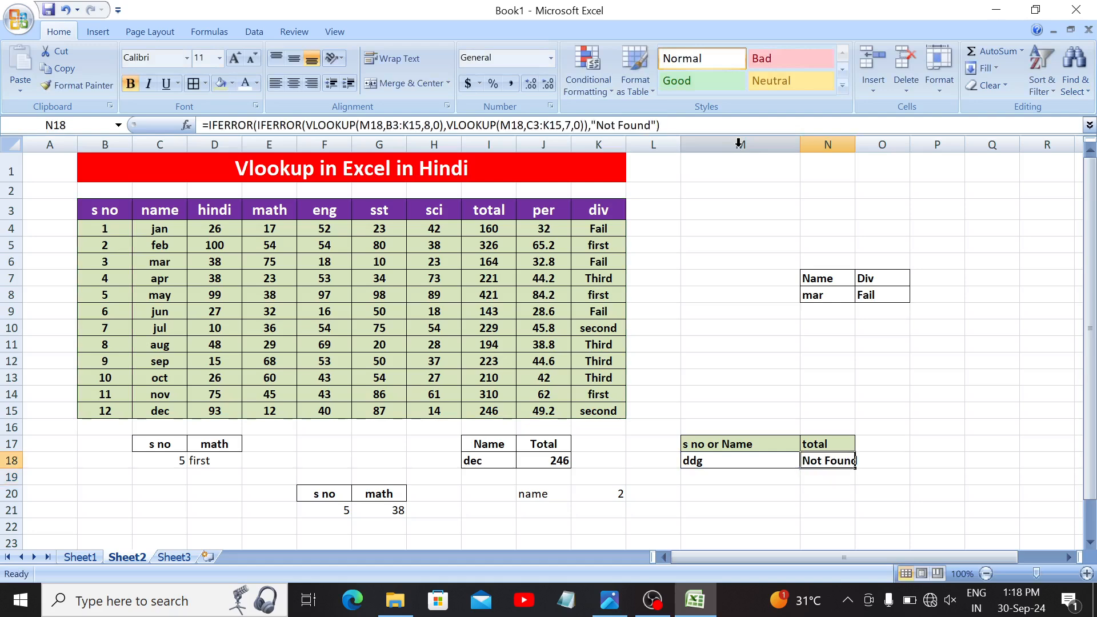
{"action": "key", "text": "Left"}
{"action": "type", "text": "7"}
{"action": "key", "text": "Return"}
{"action": "key", "text": "Up"}
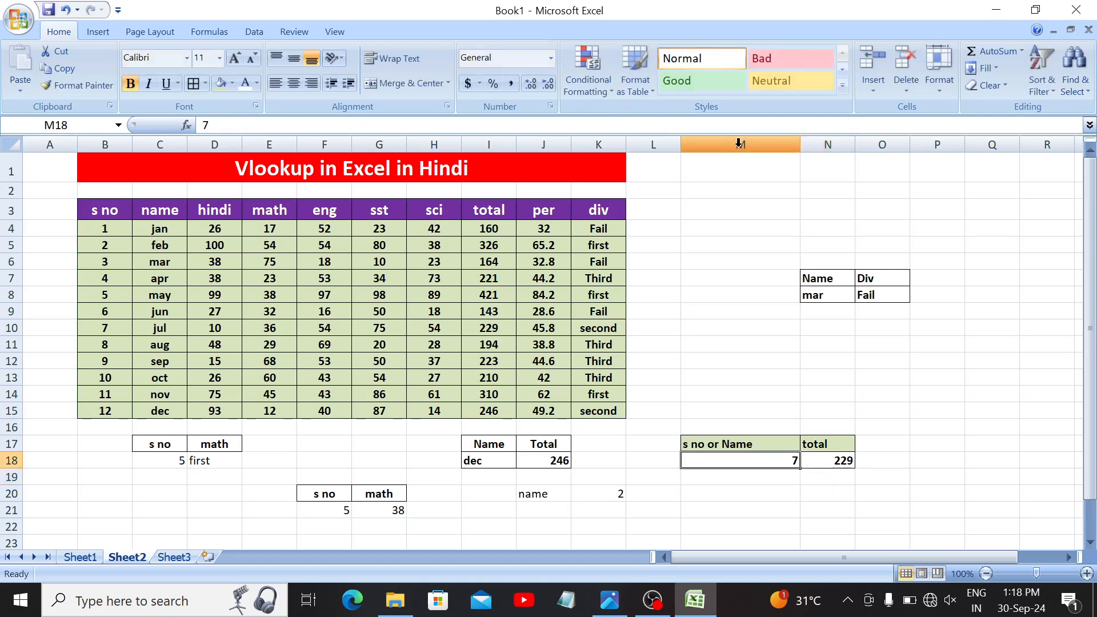
{"action": "key", "text": "Left"}
{"action": "key", "text": "Right"}
{"action": "type", "text": "aug"}
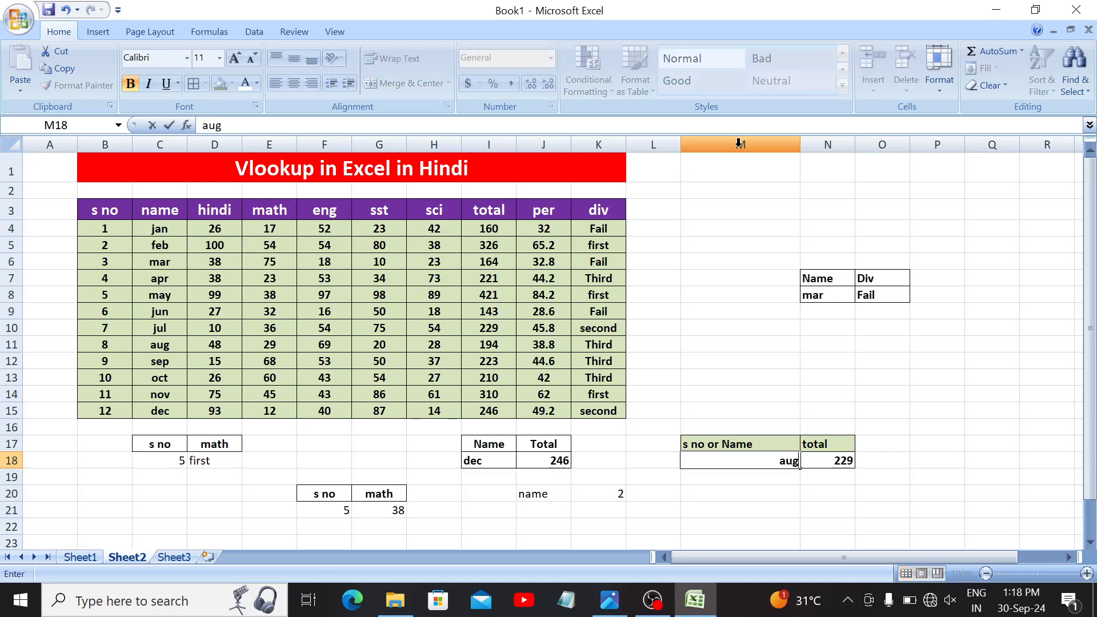
{"action": "key", "text": "Return"}
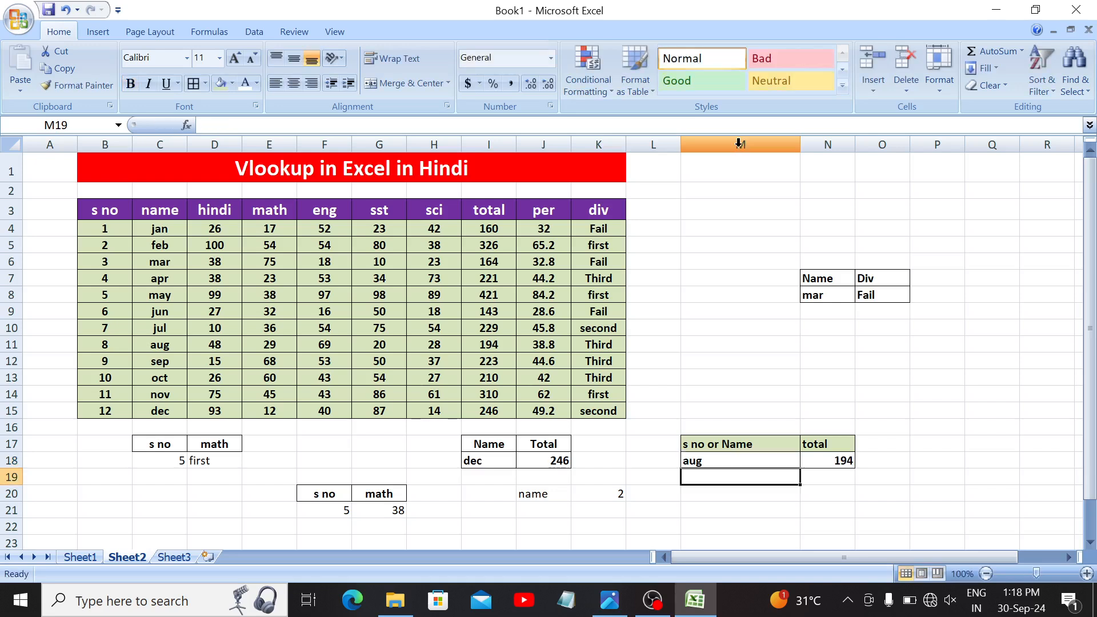